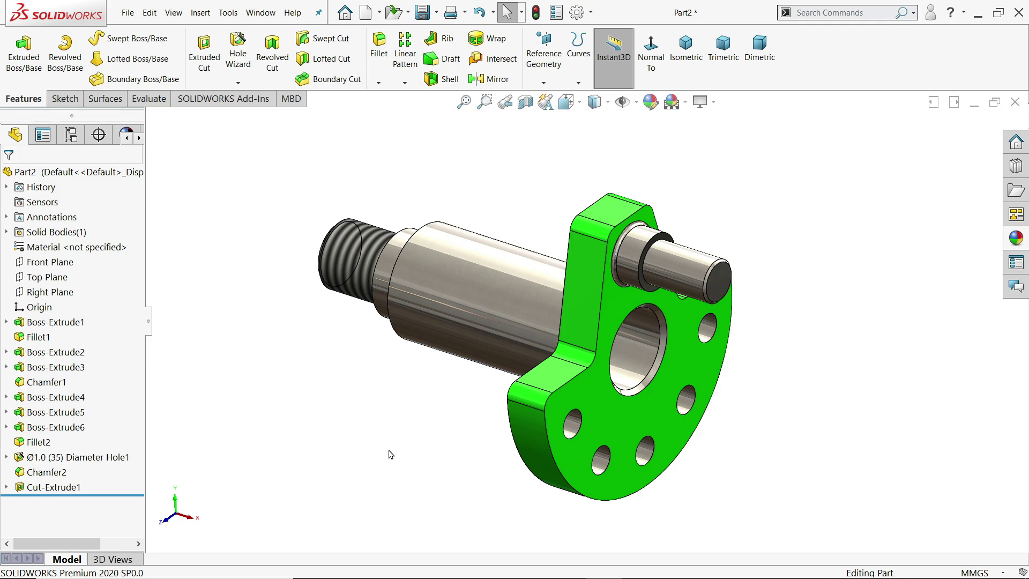
- Examine the dimensions in the connecting shaft reference drawing in Photos, and return to the SOLIDWORKS part
mouse_move(403, 438)
middle_down()
mouse_move(368, 409)
mouse_move(361, 370)
mouse_move(352, 409)
mouse_move(403, 459)
mouse_move(386, 437)
middle_up()
key(alt+Tab)
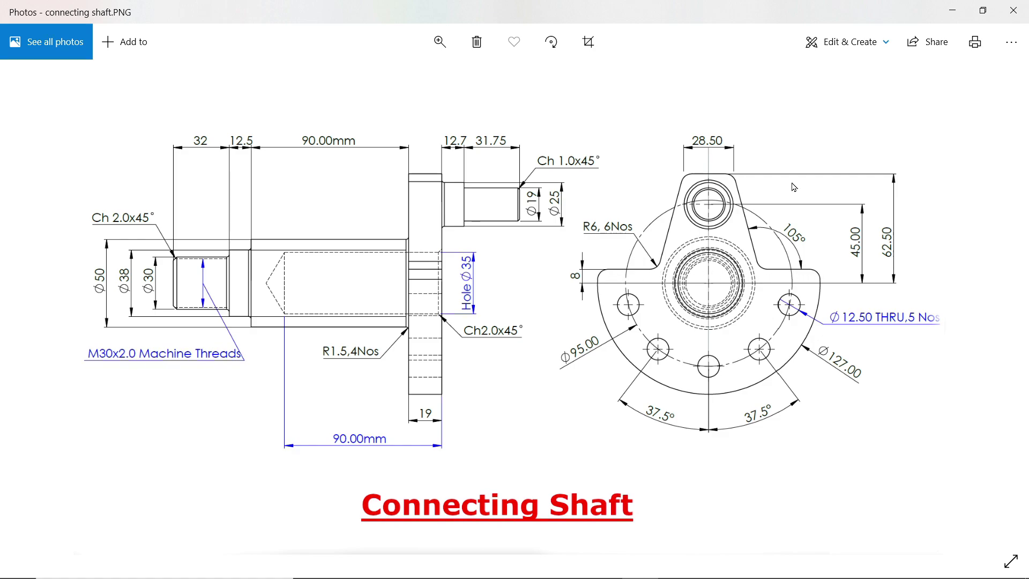
click(958, 13)
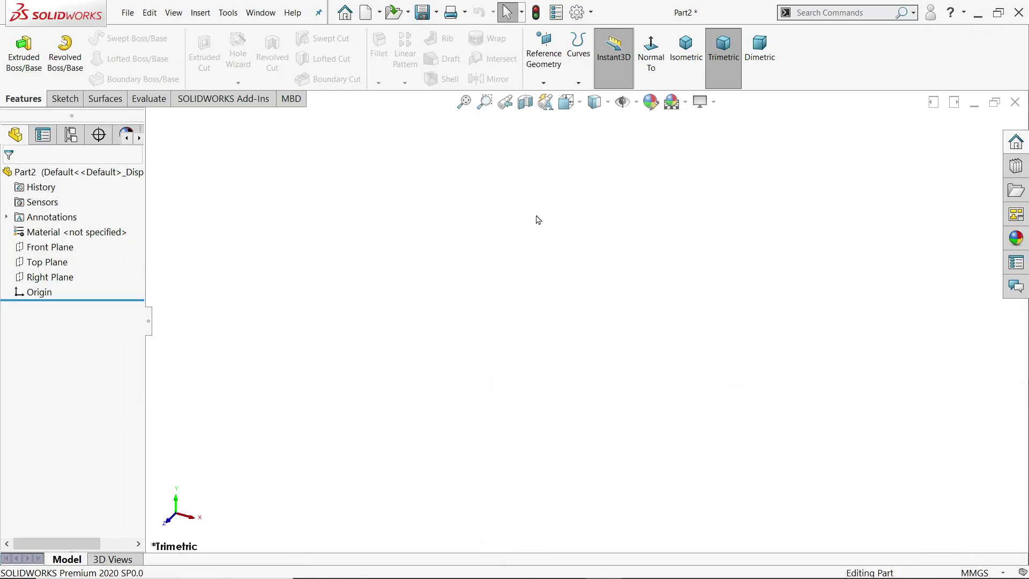
- Start a sketch on the Right Plane and draw a 127 mm diameter circle centred on the origin
click(52, 277)
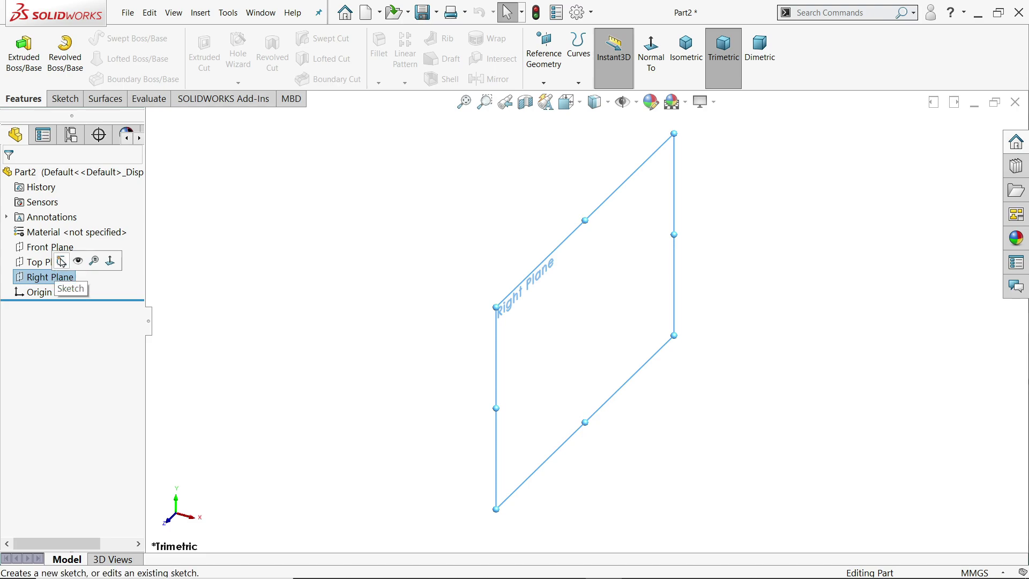
click(62, 261)
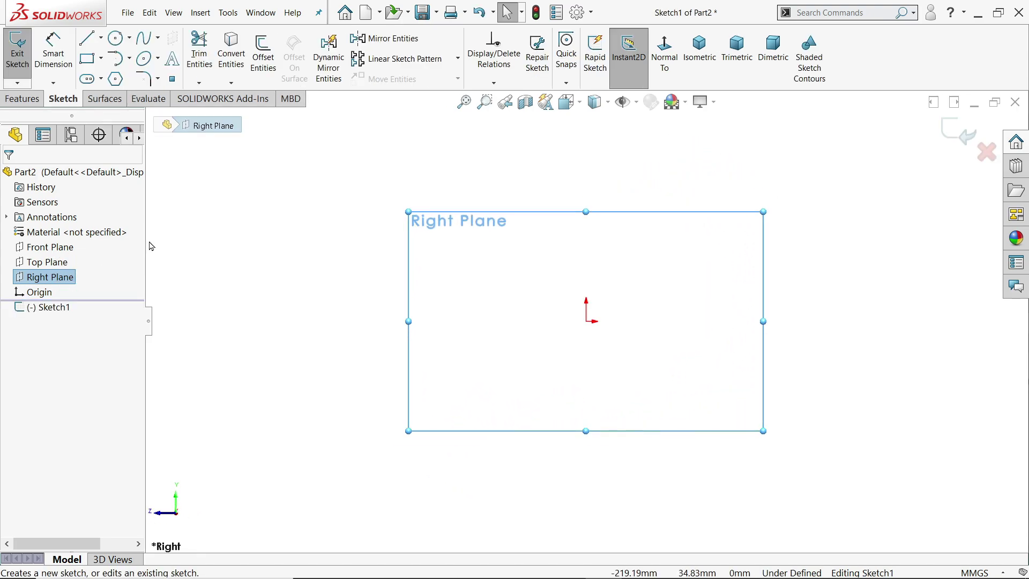
click(116, 38)
click(587, 323)
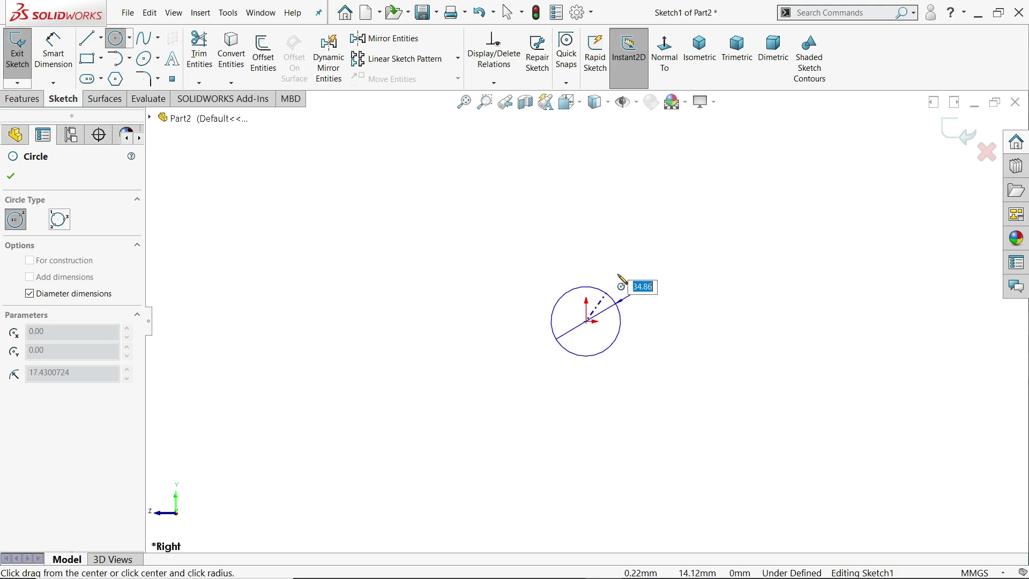
text(1)
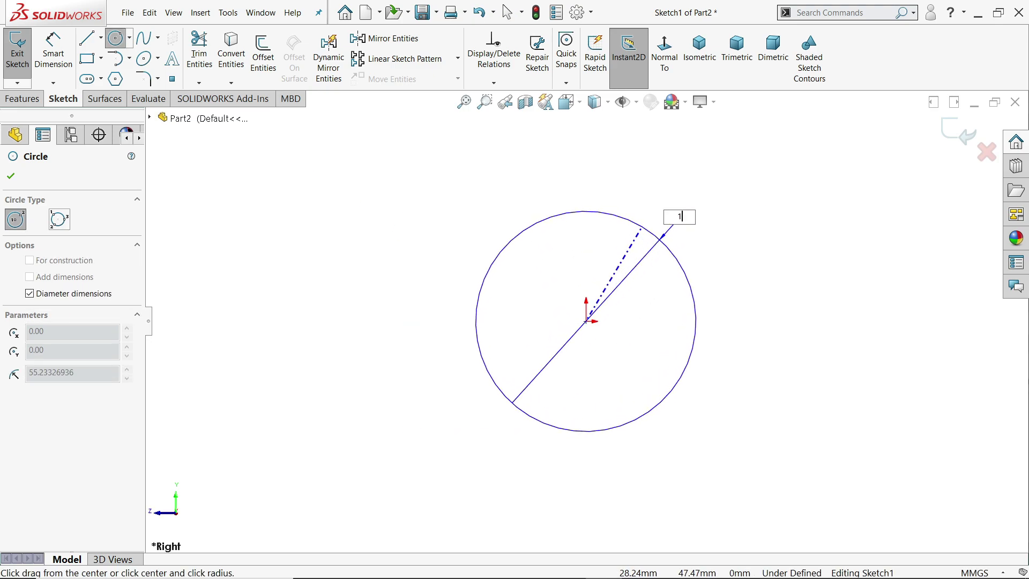
text(27)
key(Return)
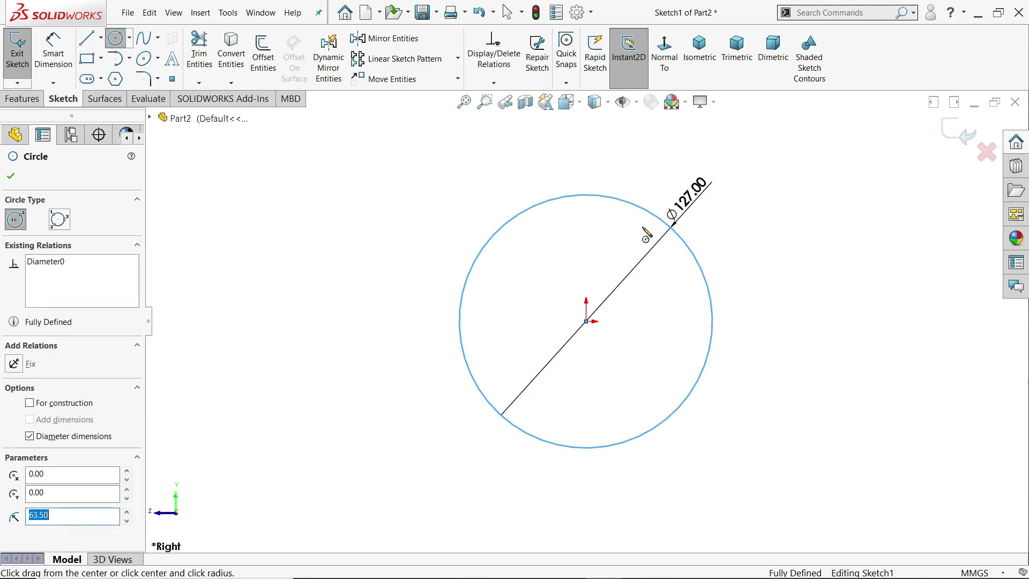
- Sketch a line about 158 mm long across the circle above the origin and make it horizontal
click(87, 43)
click(422, 252)
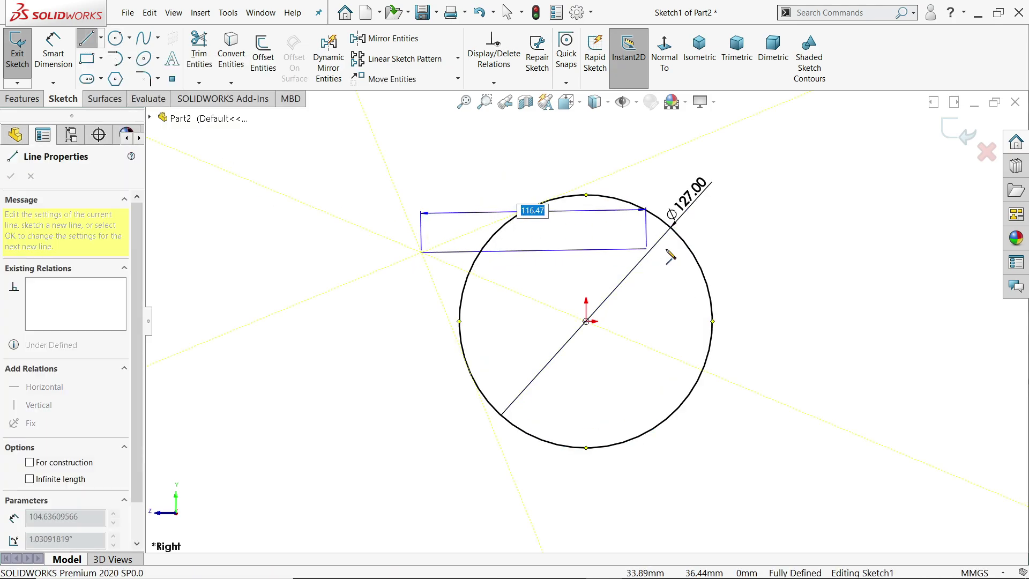
click(736, 246)
right_click(776, 225)
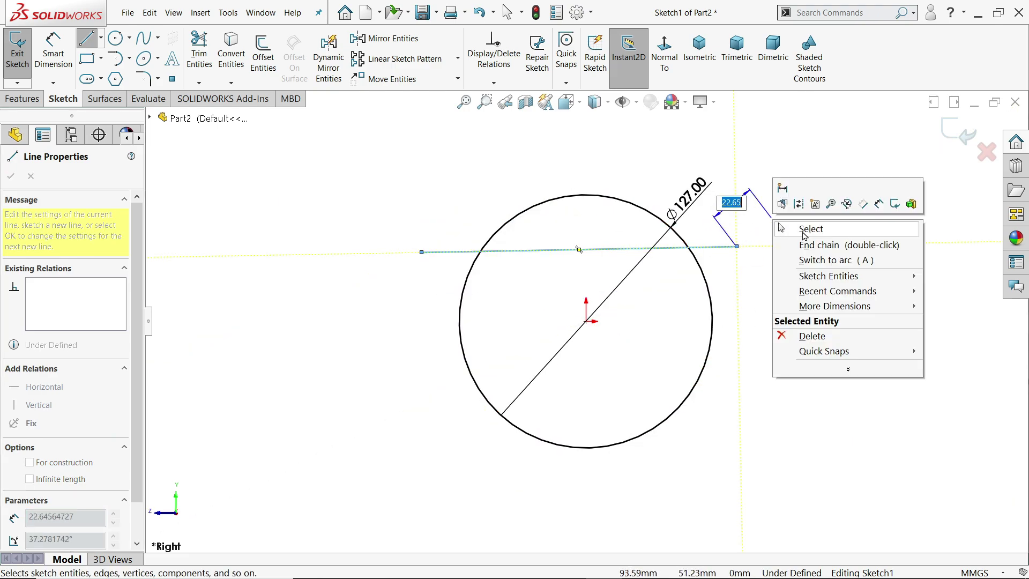
click(792, 228)
click(634, 246)
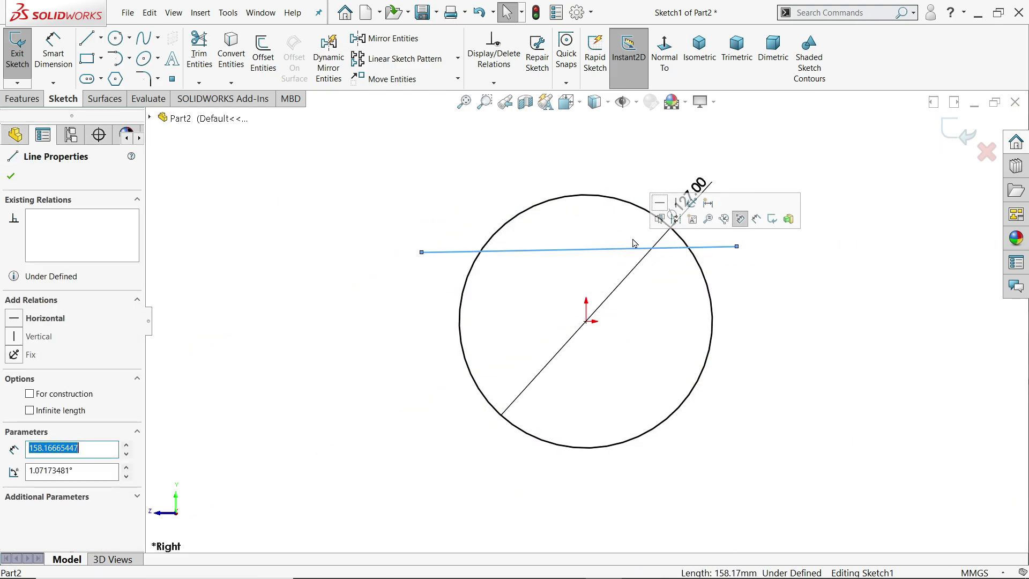
click(660, 203)
click(648, 225)
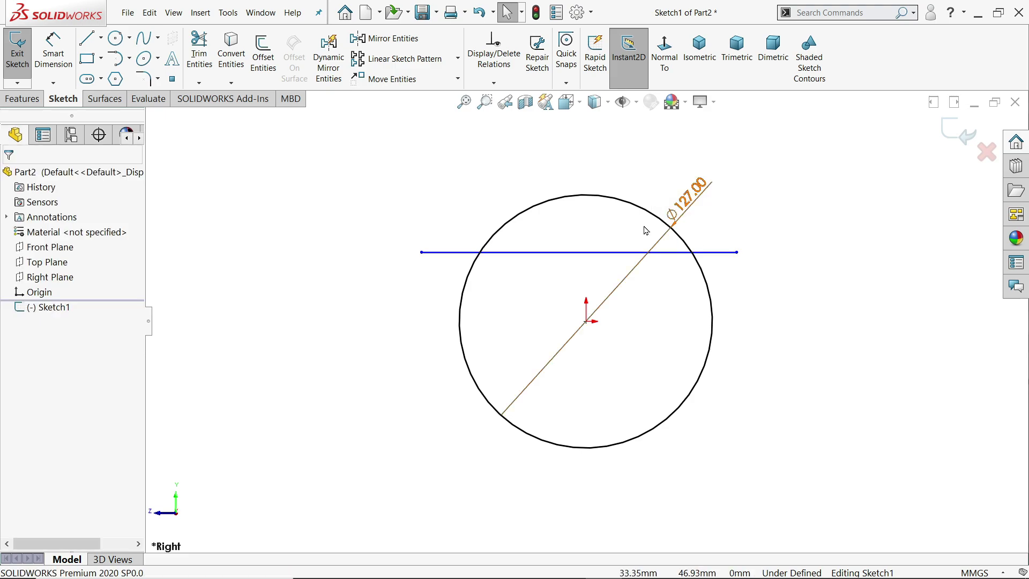
- Attach both endpoints of the horizontal line to the circle
scroll(648, 225, down, 3)
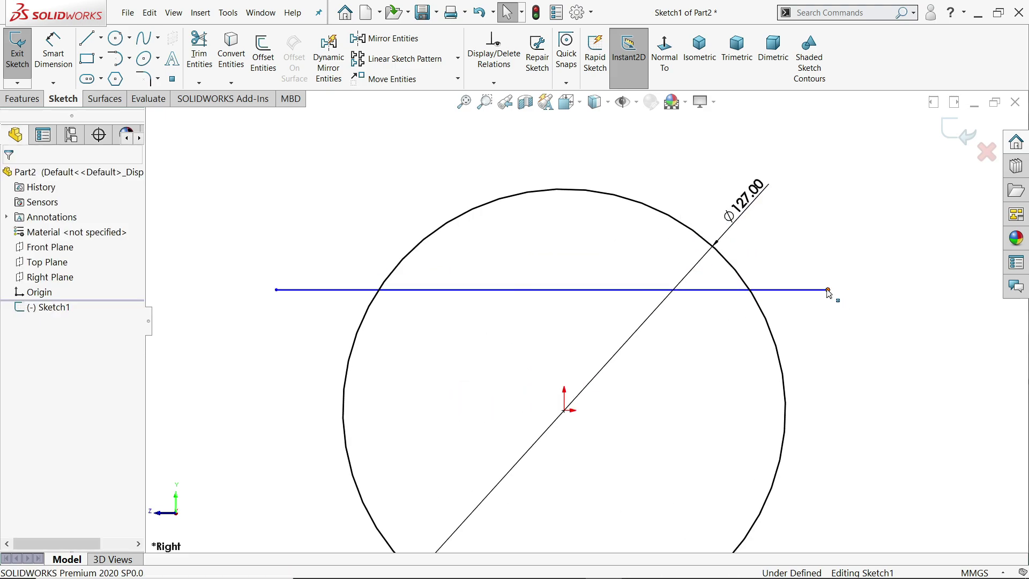
drag(829, 292, 753, 295)
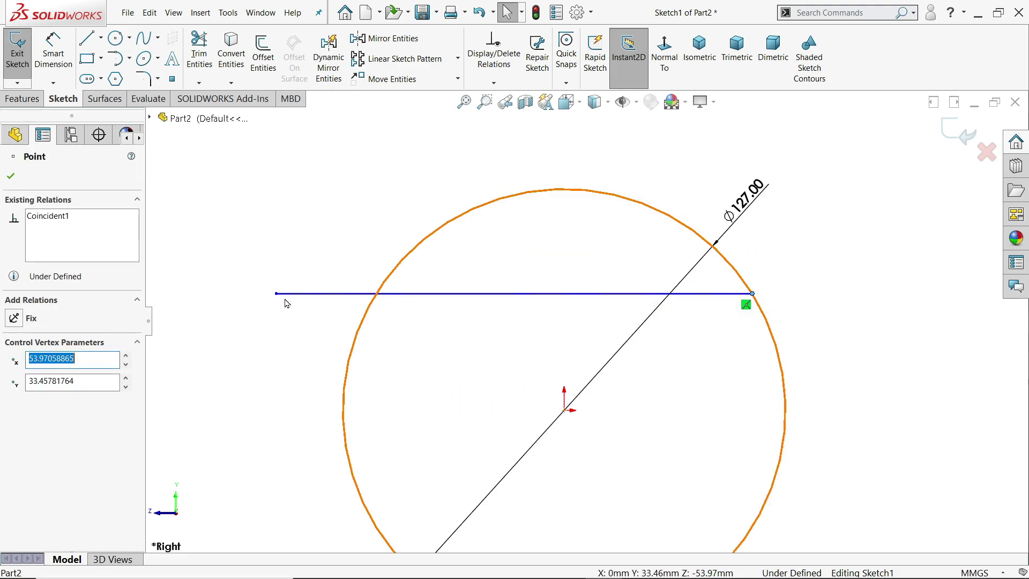
drag(277, 297, 377, 294)
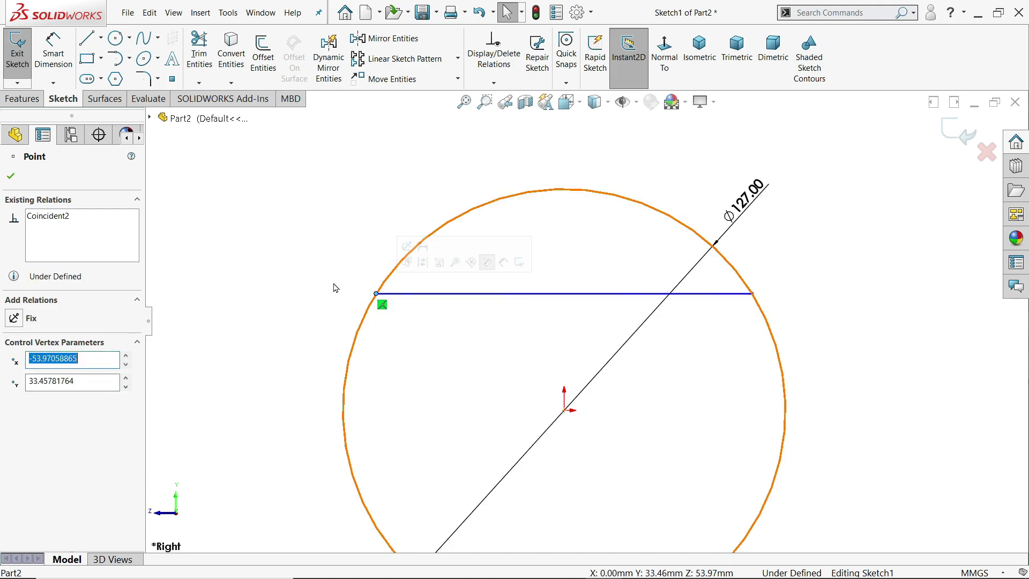
- Dimension the horizontal line's distance from the origin as 8 mm
click(59, 48)
click(564, 410)
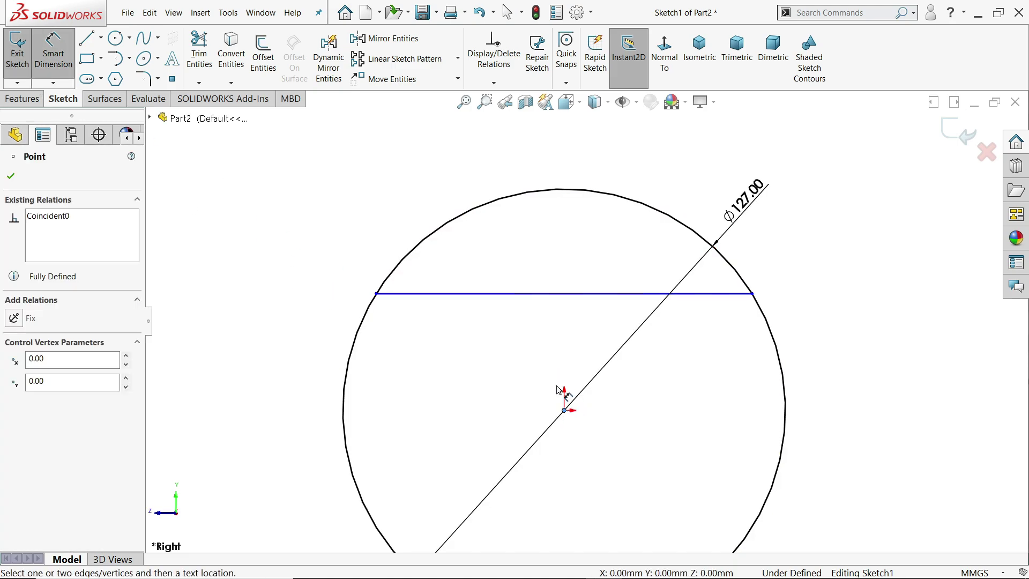
click(561, 294)
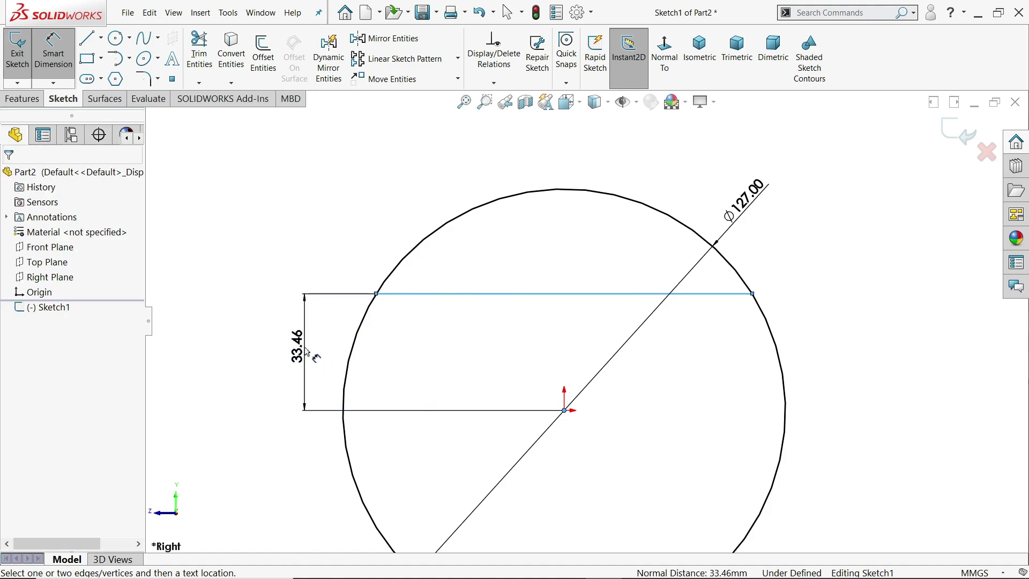
click(305, 344)
text(8.00mm)
key(Return)
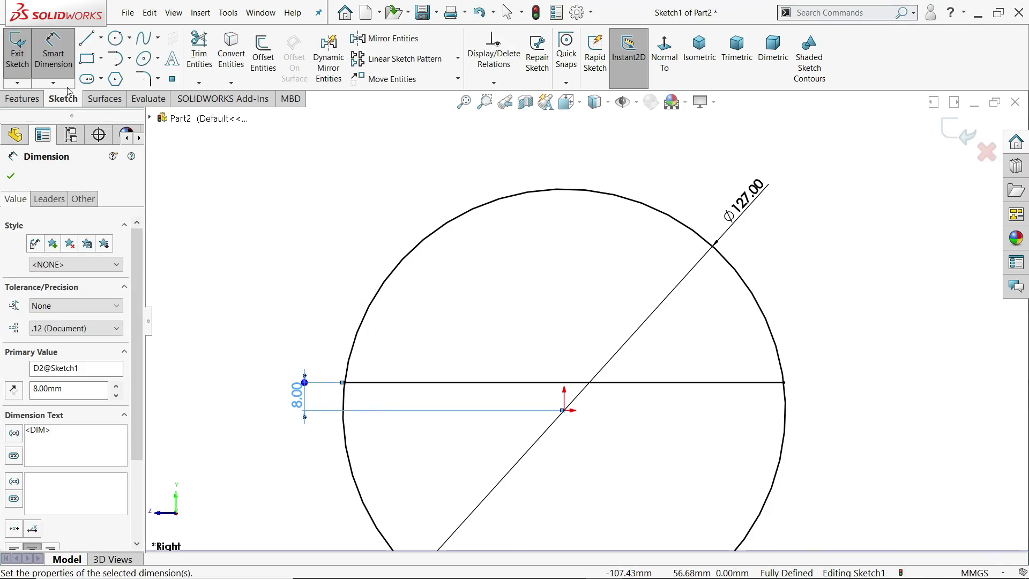
- Sketch a tapered three-line outline about 70 mm high on the chord, narrowing to a horizontal edge above the circle
click(84, 40)
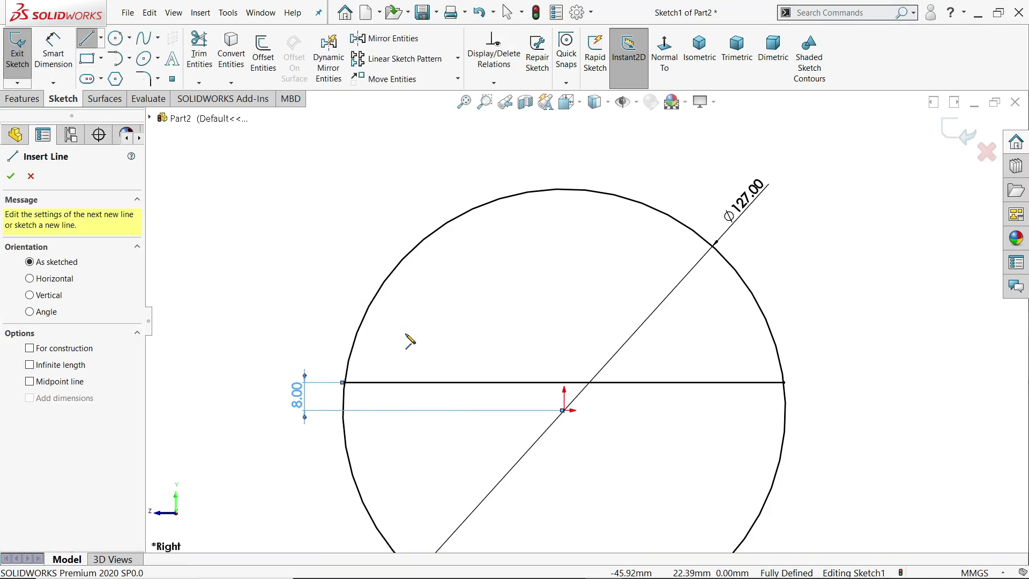
click(490, 383)
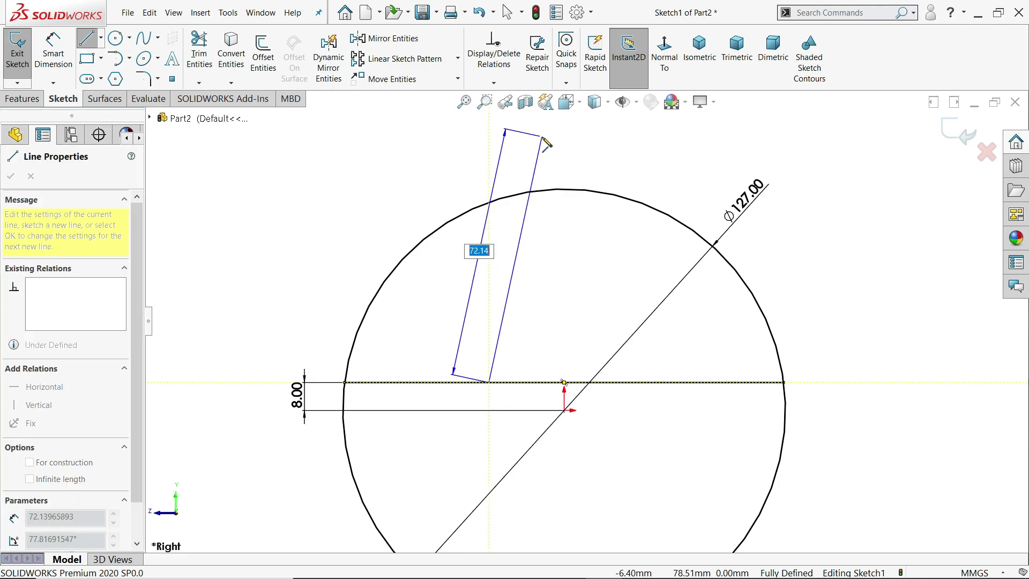
click(540, 136)
click(607, 137)
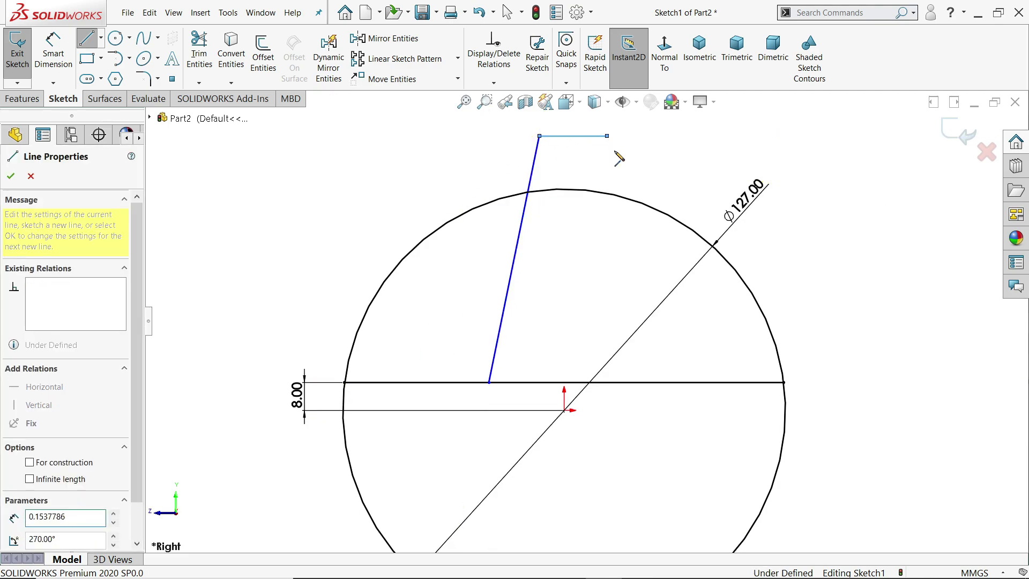
click(665, 383)
right_click(730, 296)
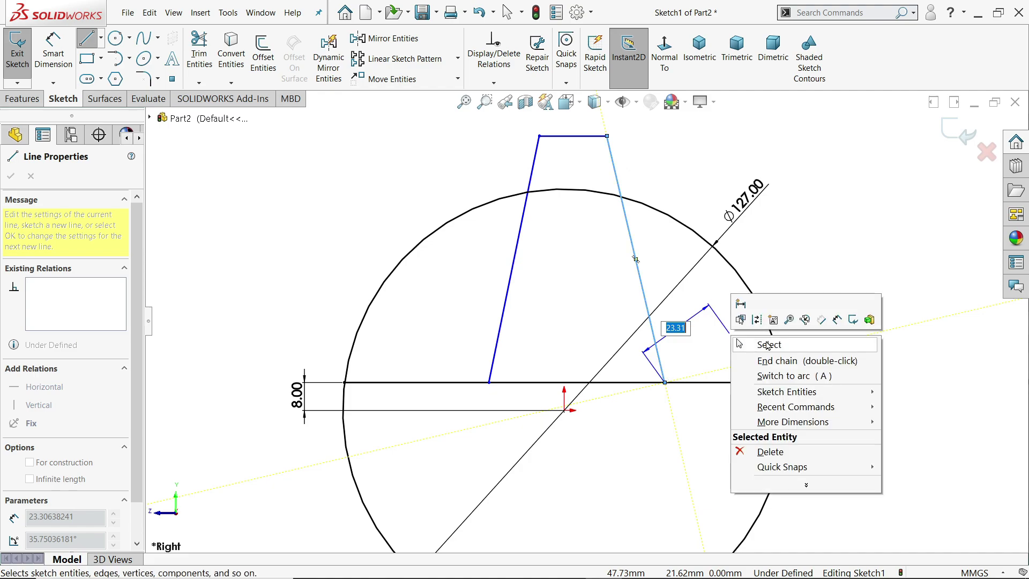
click(758, 342)
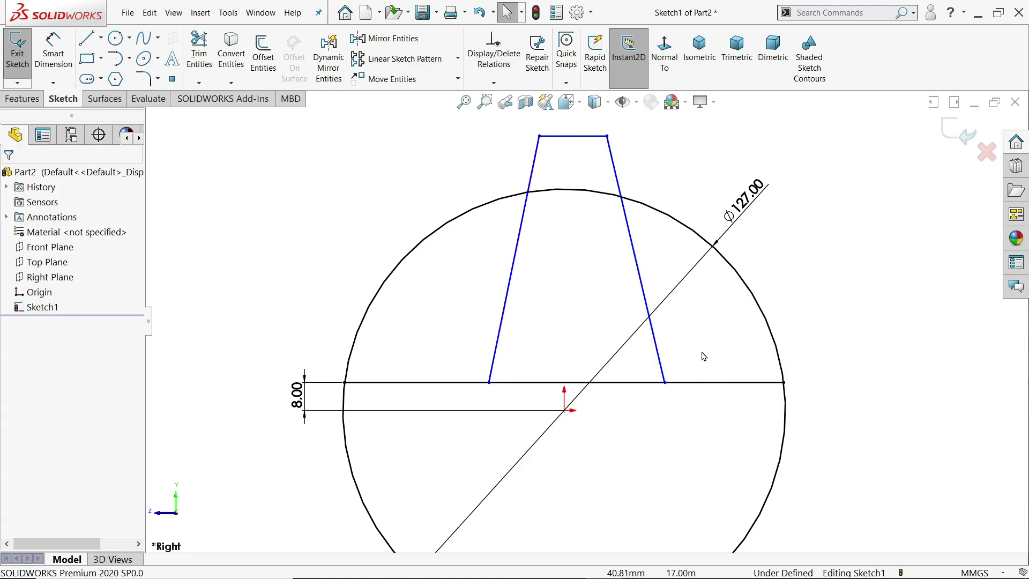
- Trim away the circle's arc above the chord, keeping the chord and the tapered outline
click(199, 51)
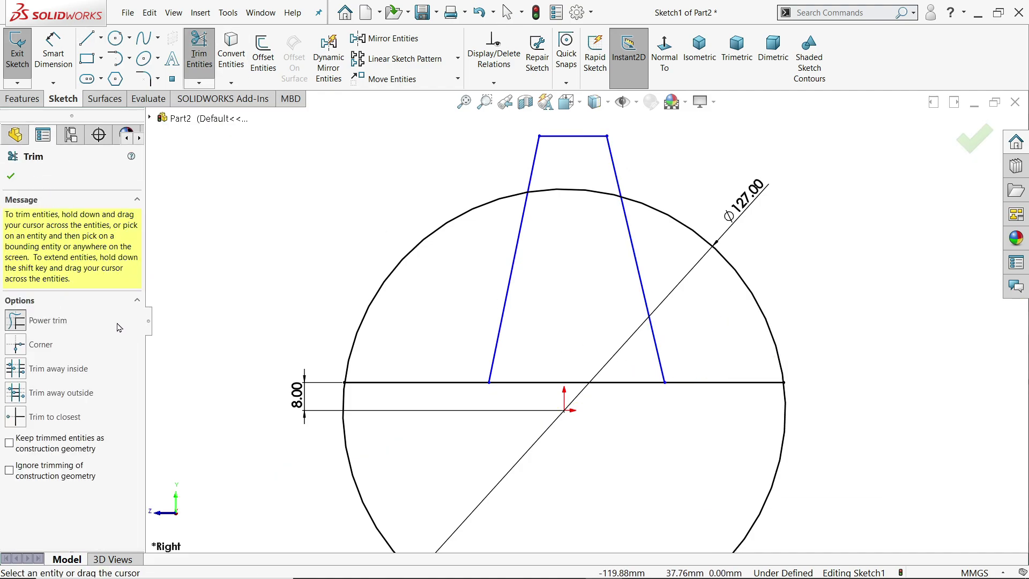
mouse_move(319, 287)
mouse_down()
mouse_move(377, 304)
mouse_move(574, 179)
mouse_move(697, 225)
mouse_move(671, 231)
mouse_move(686, 265)
mouse_up()
key(ctrl+z)
scroll(704, 330, up, 2)
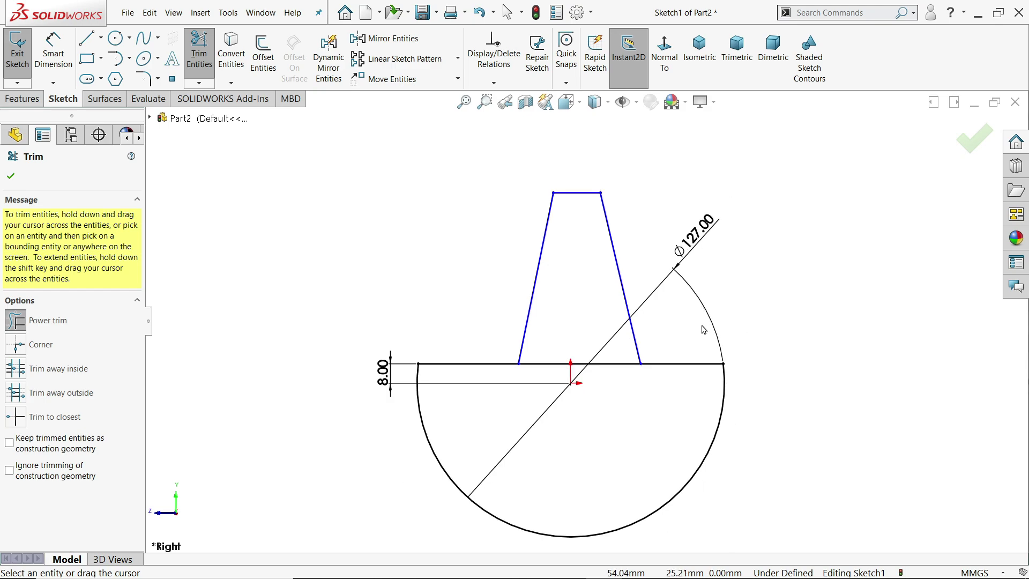
scroll(670, 370, down, 1)
scroll(534, 335, down, 2)
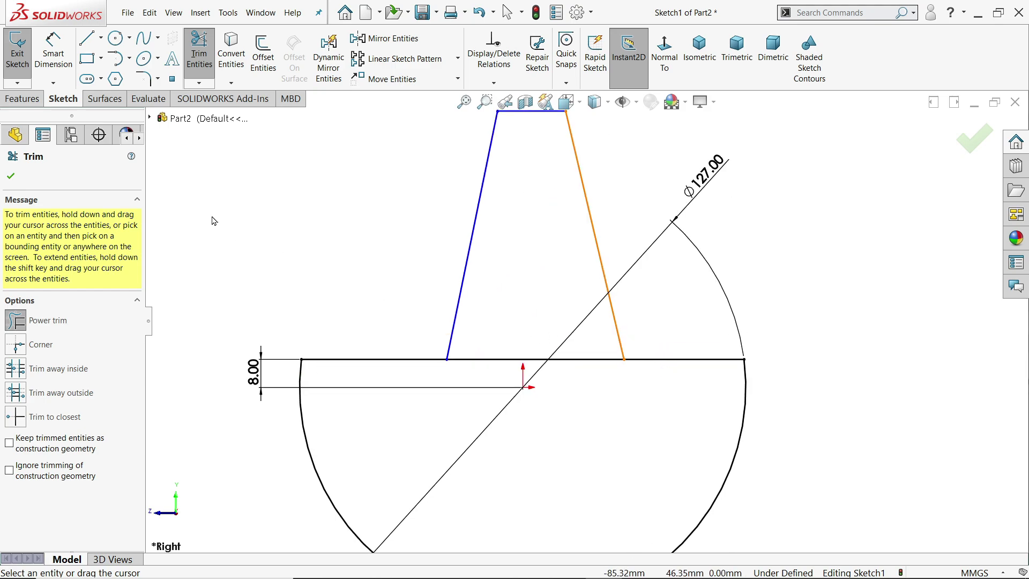
click(10, 177)
- Draw a centerline from the chord's midpoint to the midpoint of the tapered outline's top edge
click(101, 39)
click(112, 76)
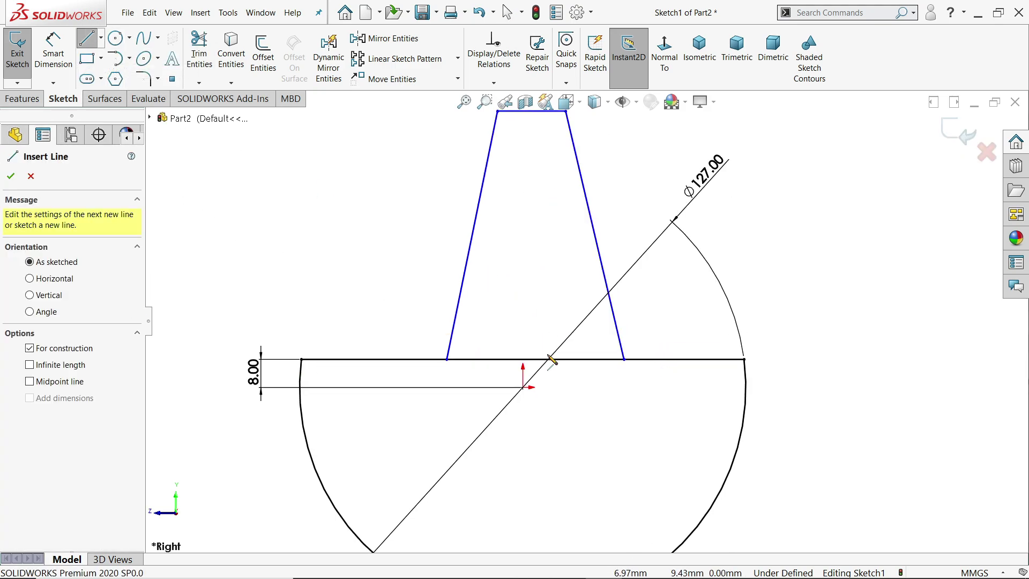
click(522, 358)
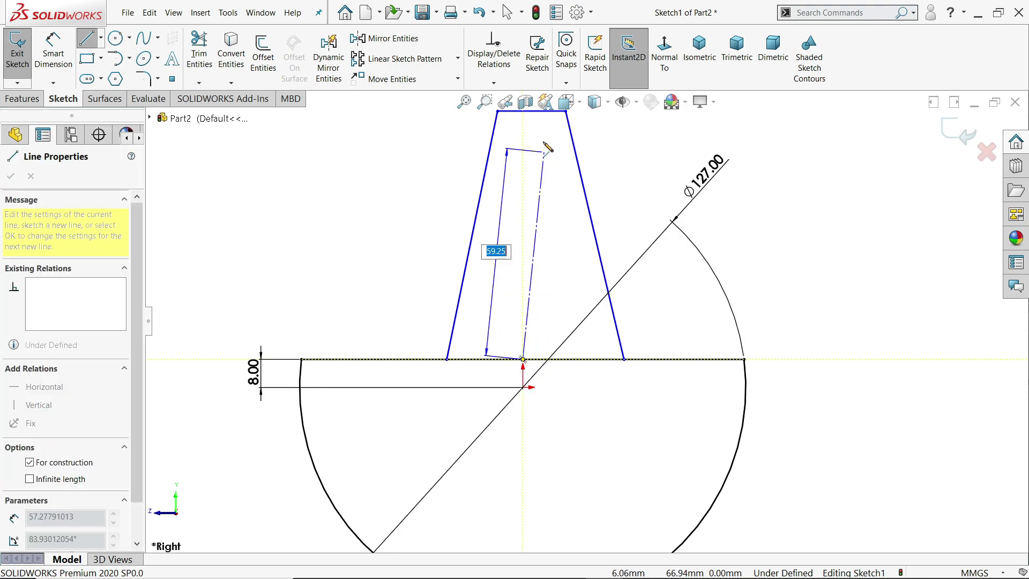
scroll(586, 321, up, 2)
scroll(560, 180, down, 3)
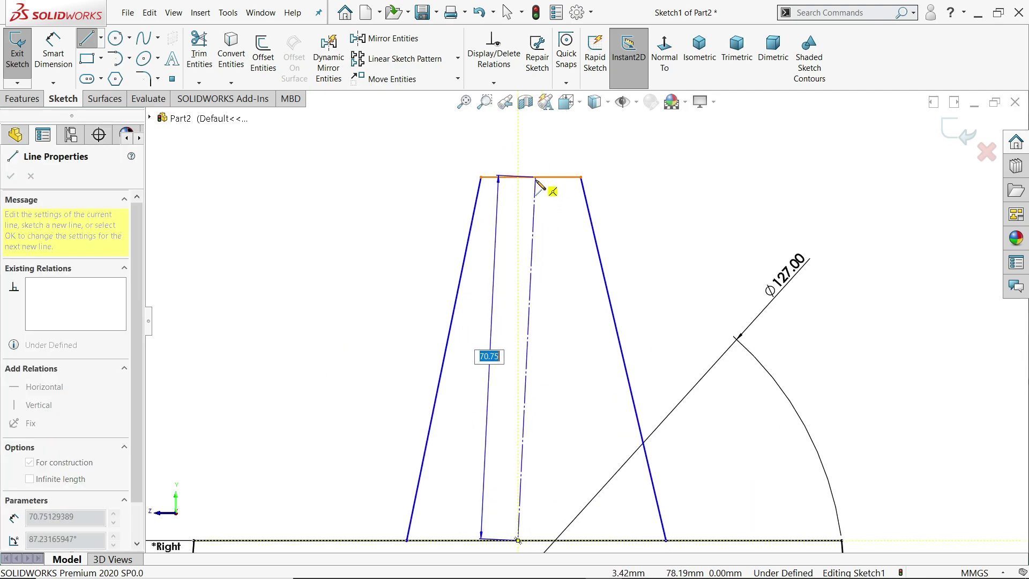
click(531, 177)
right_click(538, 196)
click(567, 220)
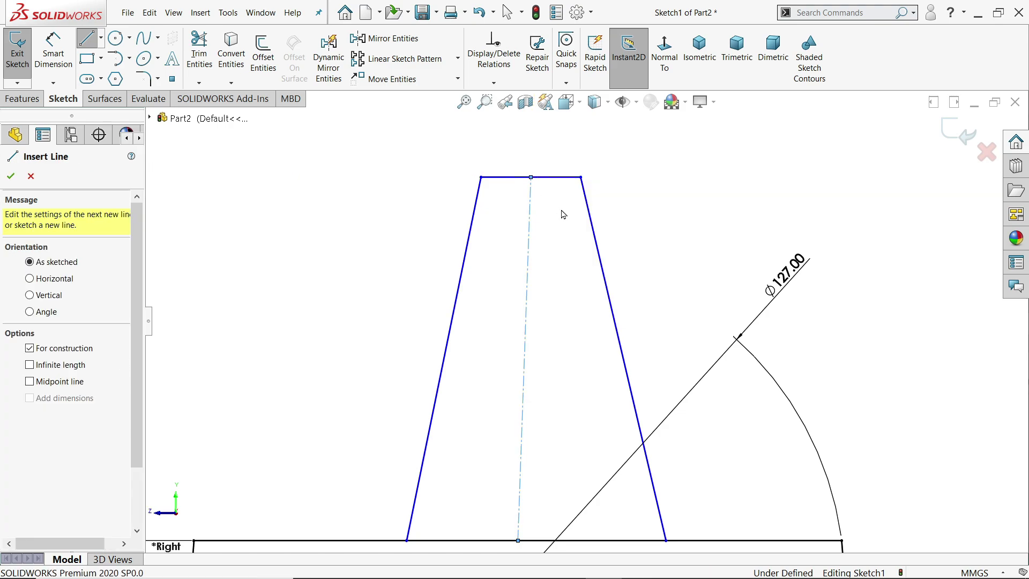
key(Escape)
- Add a vertical relation to the centerline of the tapered outline
click(531, 231)
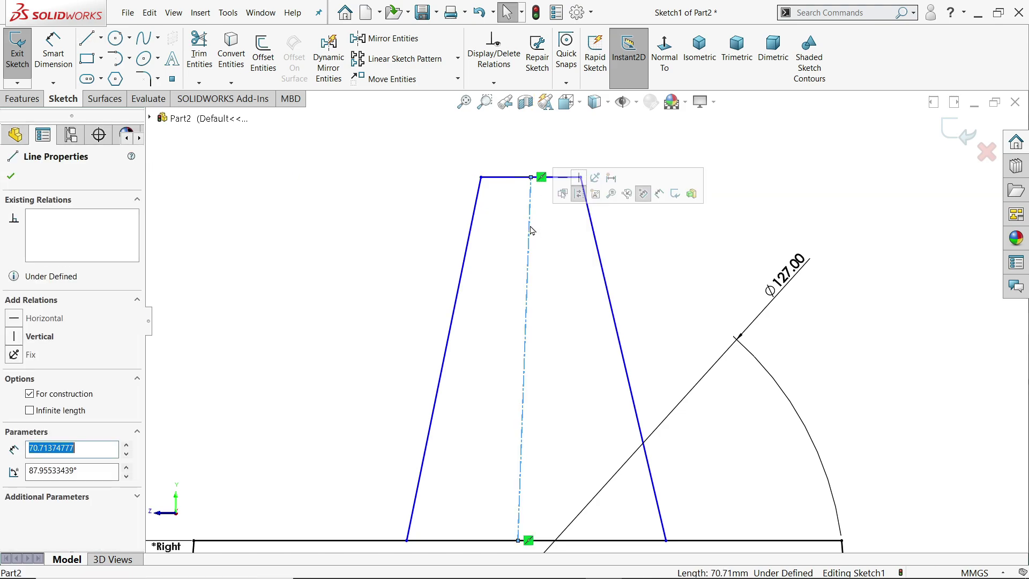
click(579, 179)
scroll(537, 248, up, 1)
click(640, 231)
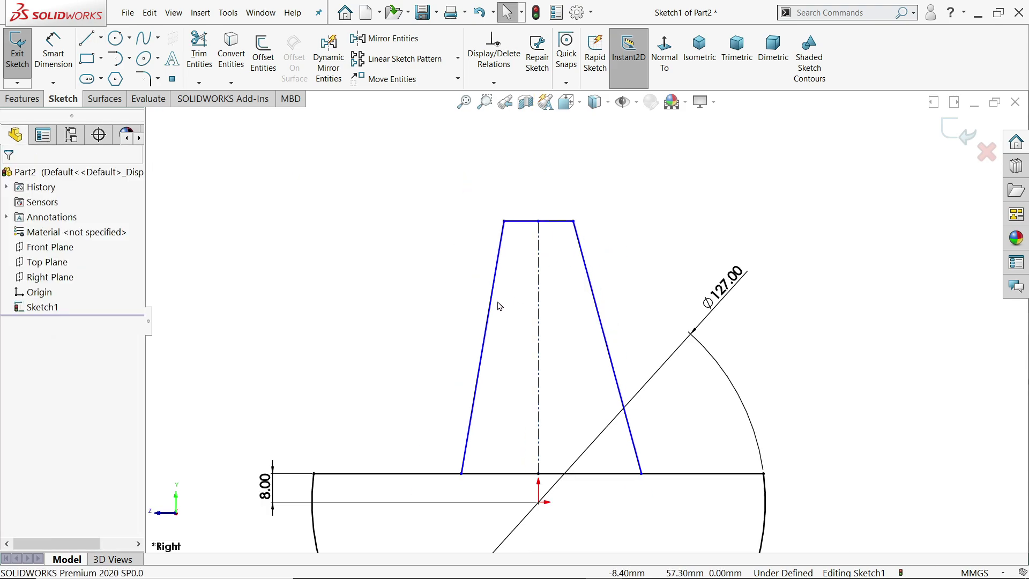
- Make the two slanted sides of the outline symmetric about the centerline
scroll(501, 307, down, 2)
drag(682, 228, 437, 304)
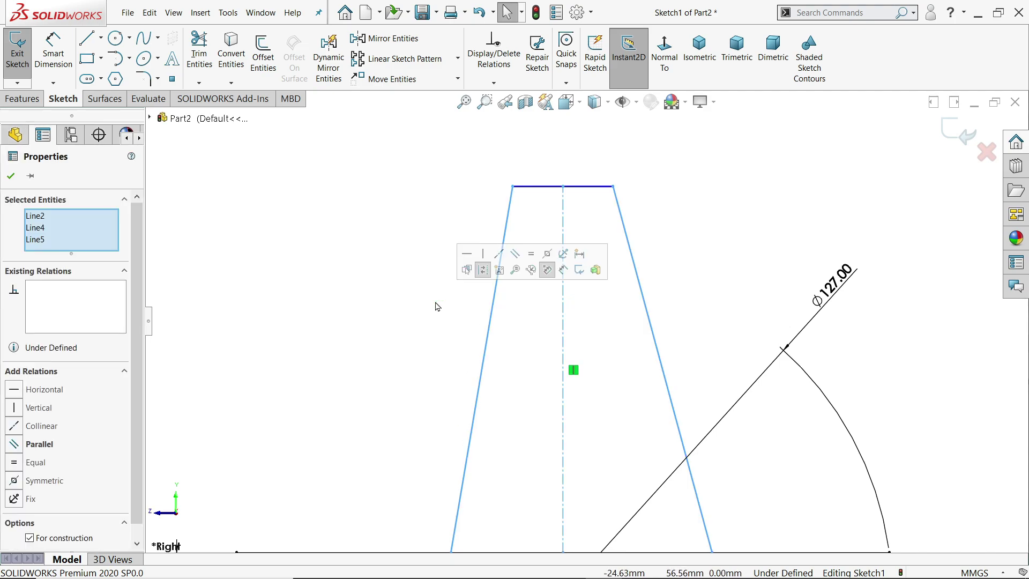
click(548, 257)
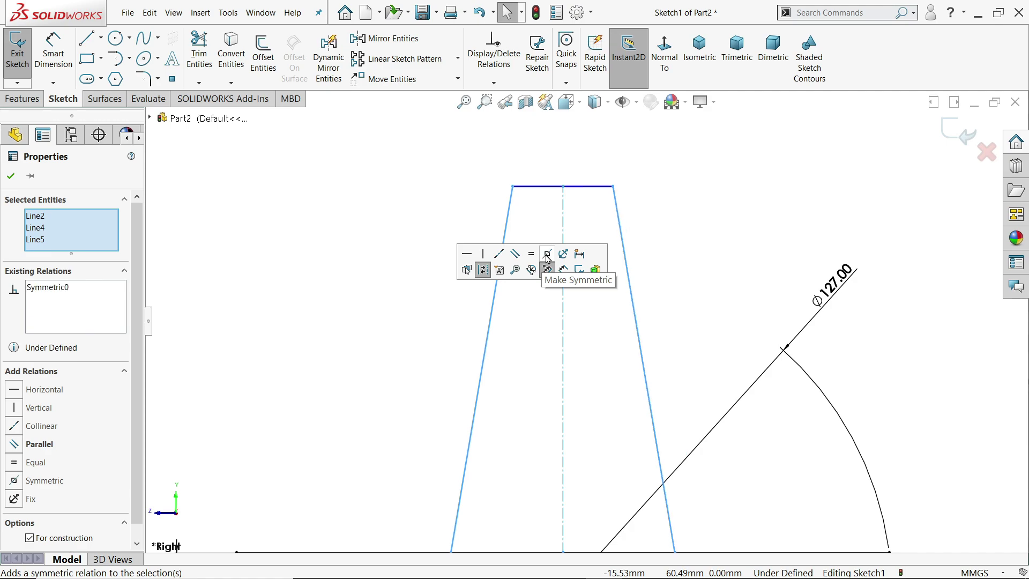
click(391, 215)
scroll(390, 223, up, 2)
scroll(611, 445, up, 2)
scroll(612, 444, down, 2)
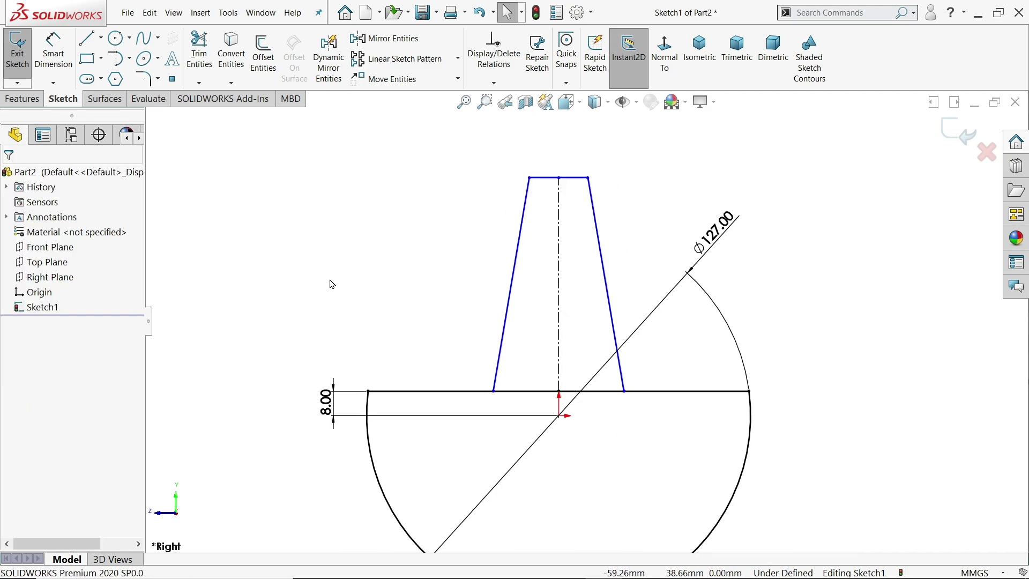
- Dimension the top edge of the tapered outline and set its width to 28.5 mm
click(53, 53)
click(546, 183)
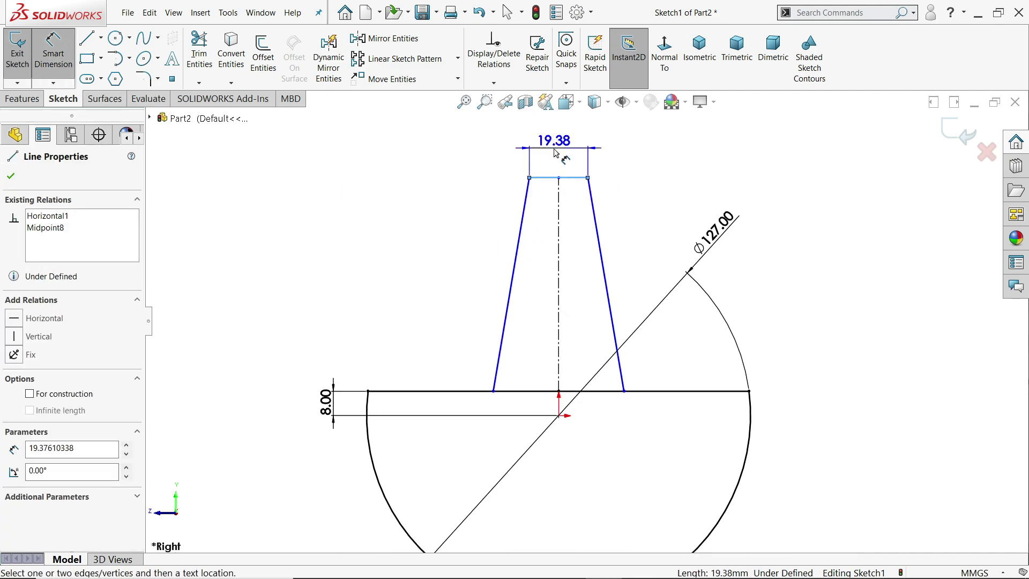
click(555, 144)
text(28.5)
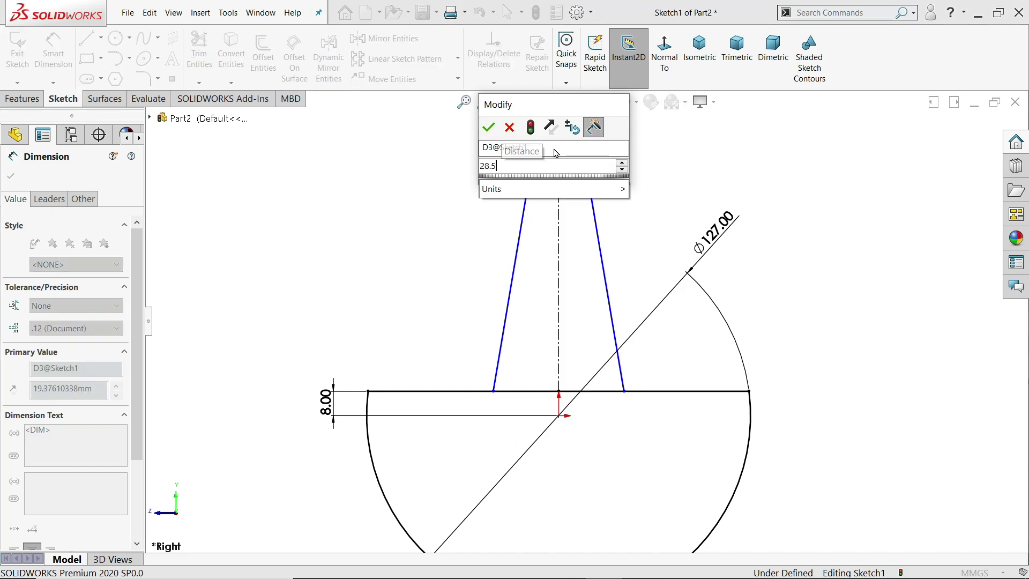
key(Return)
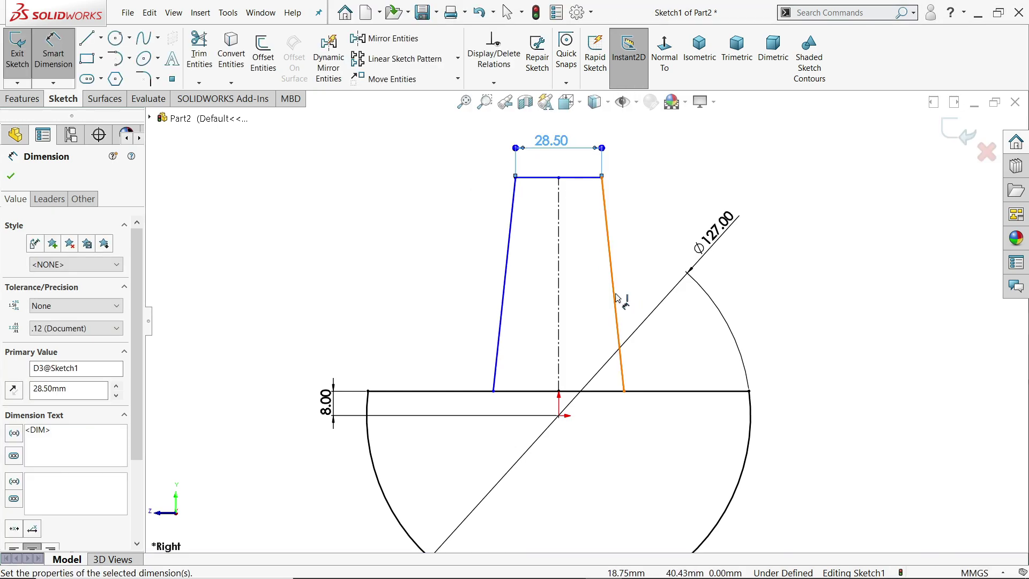
- Dimension the outer angle between the outline's left slanted side and the chord, setting it to 105°
click(504, 300)
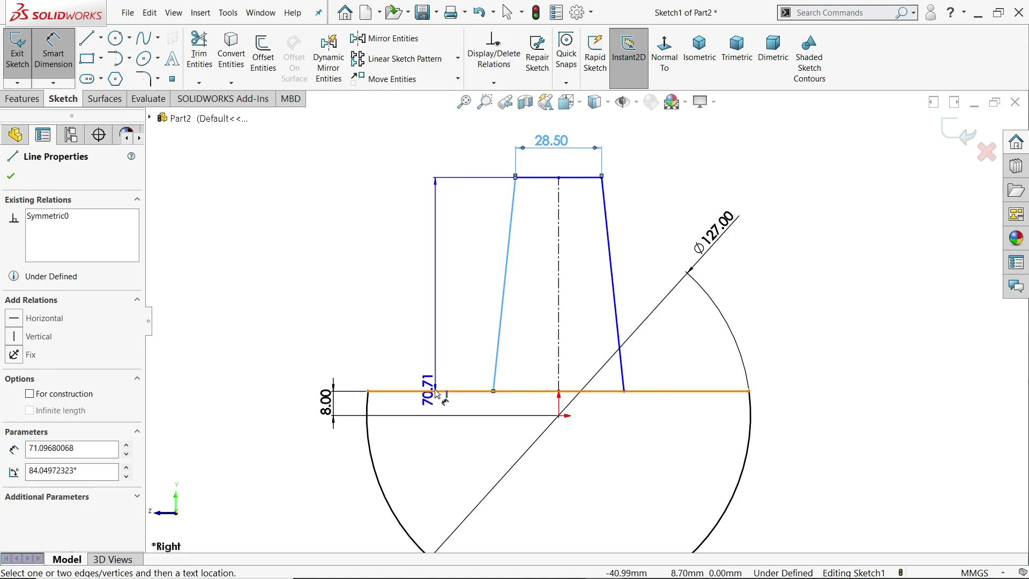
click(436, 392)
click(427, 324)
text(10)
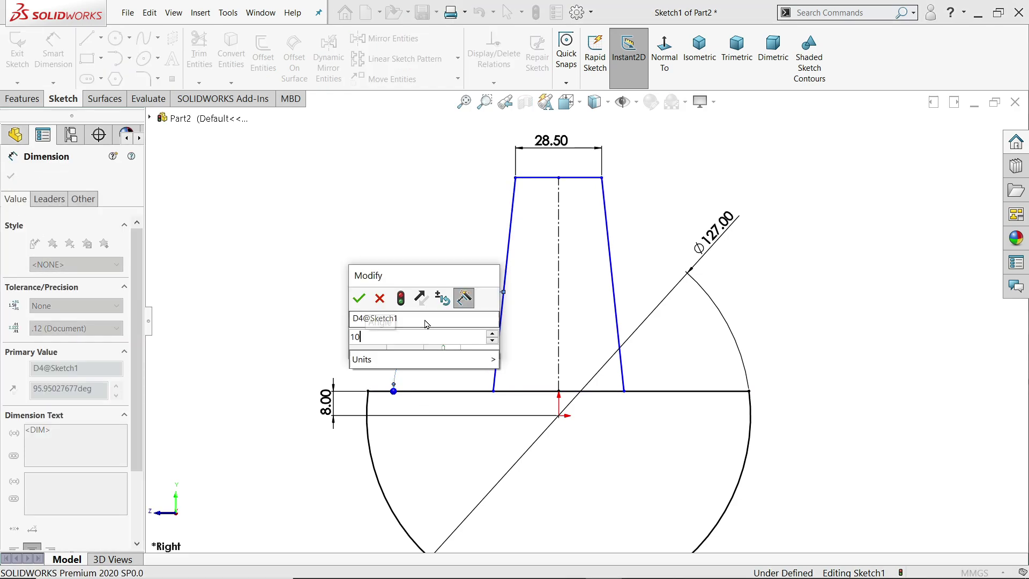
text(5)
key(Return)
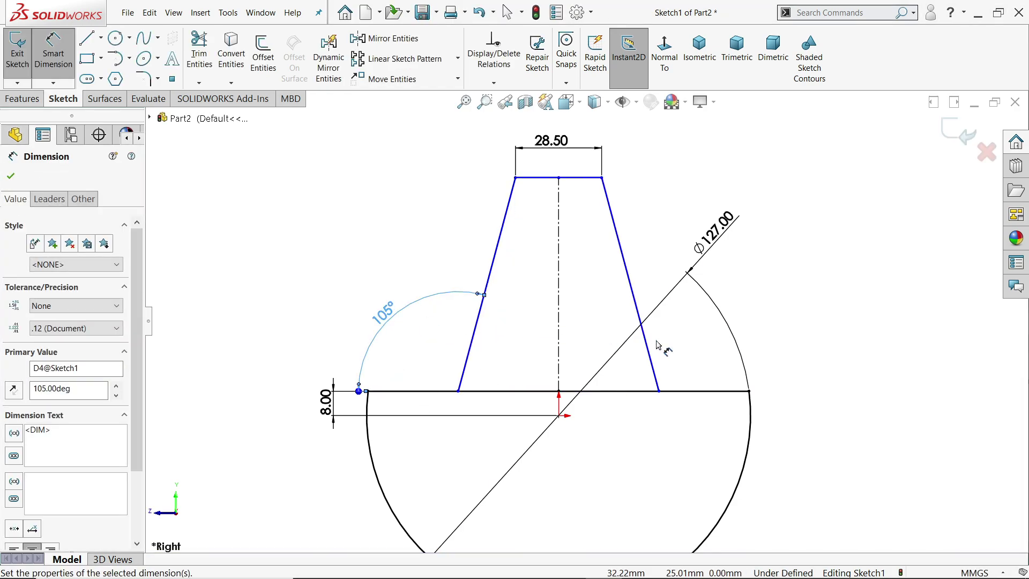
- Dimension the vertical distance from the origin to the outline's top edge and set it to 62.5 mm
click(582, 181)
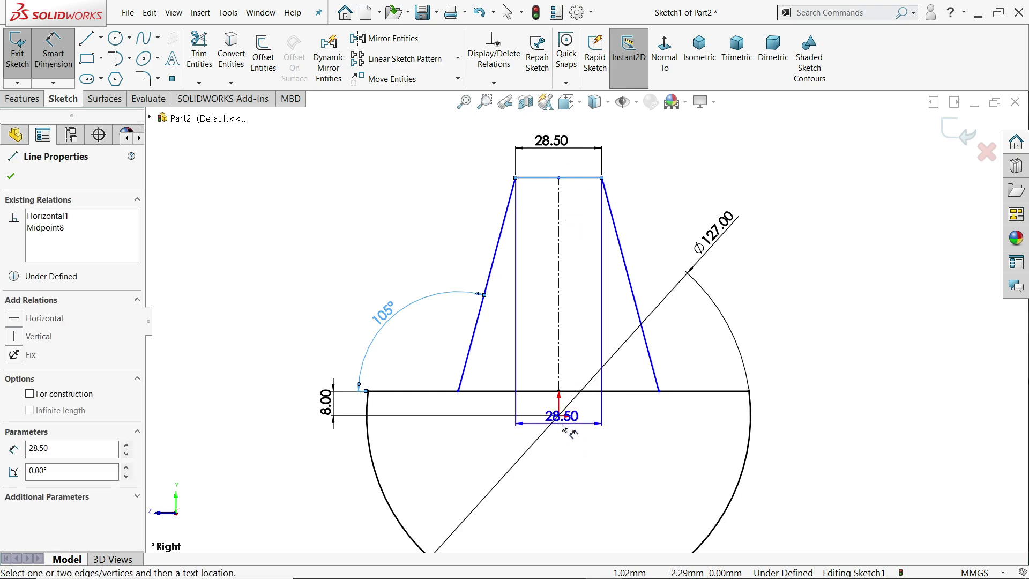
click(560, 416)
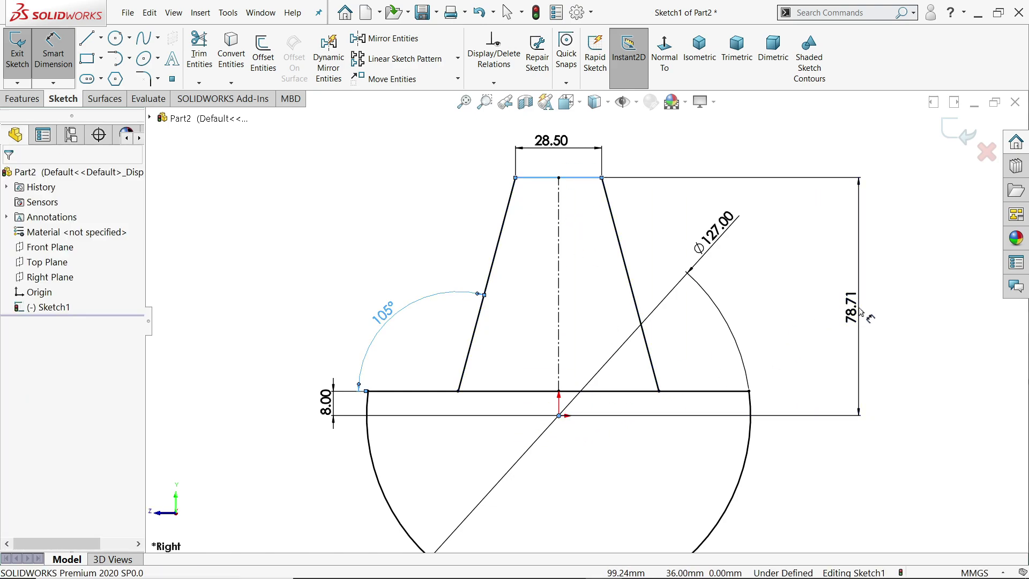
click(858, 311)
text(62.5)
key(Return)
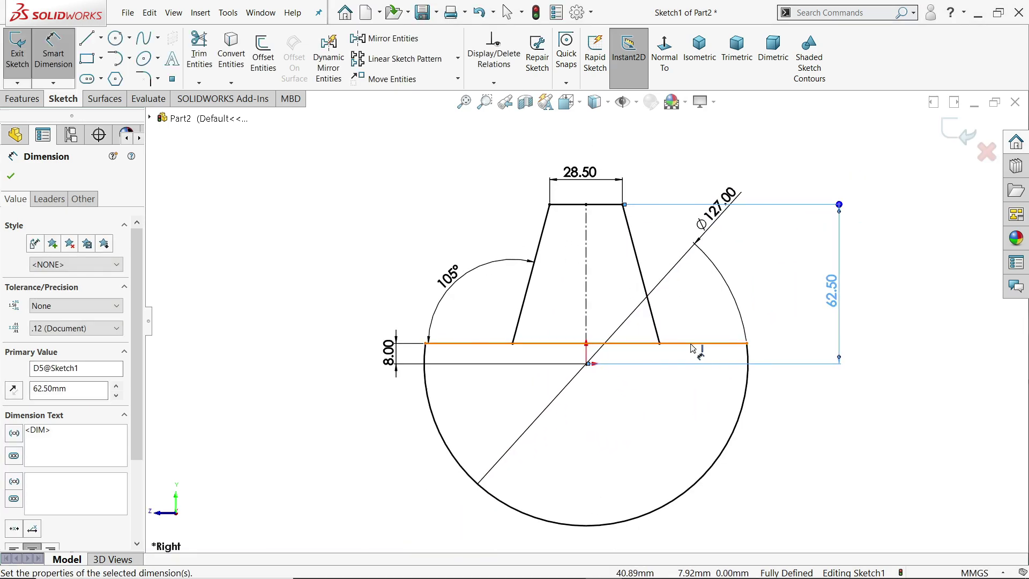
key(Escape)
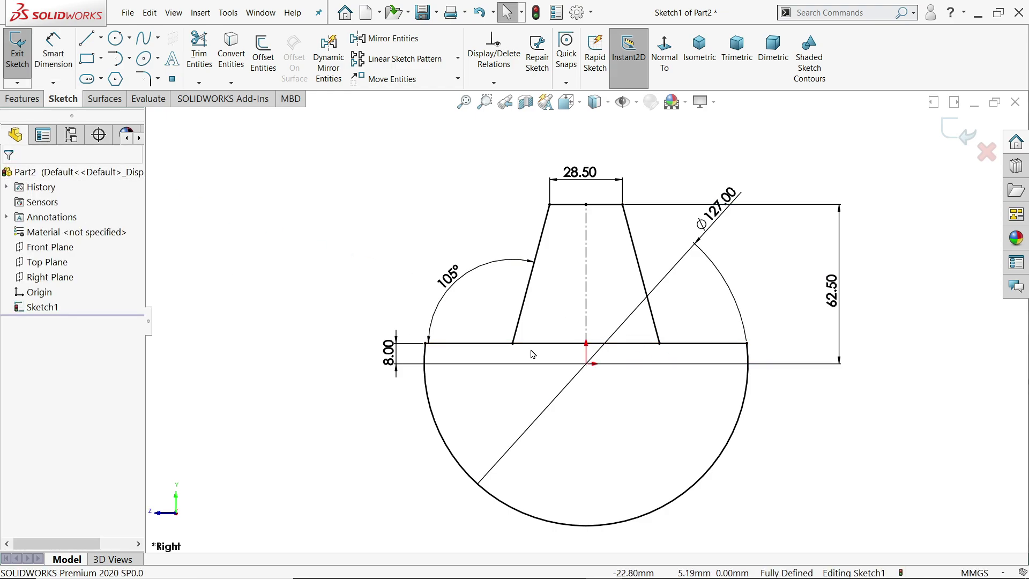
- Move the 105° angle dimension closer to the tapered outline
scroll(533, 354, down, 3)
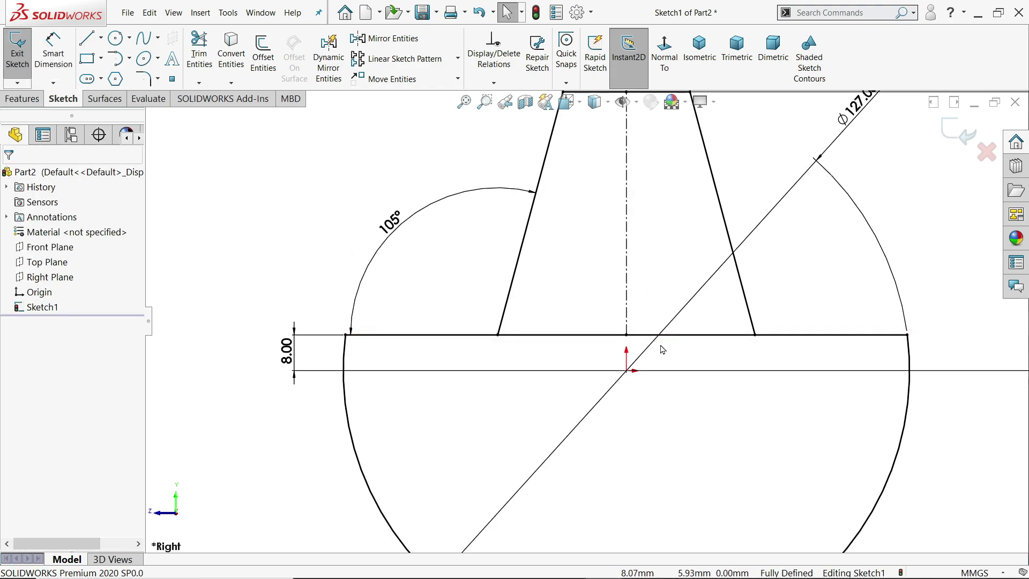
scroll(663, 349, up, 2)
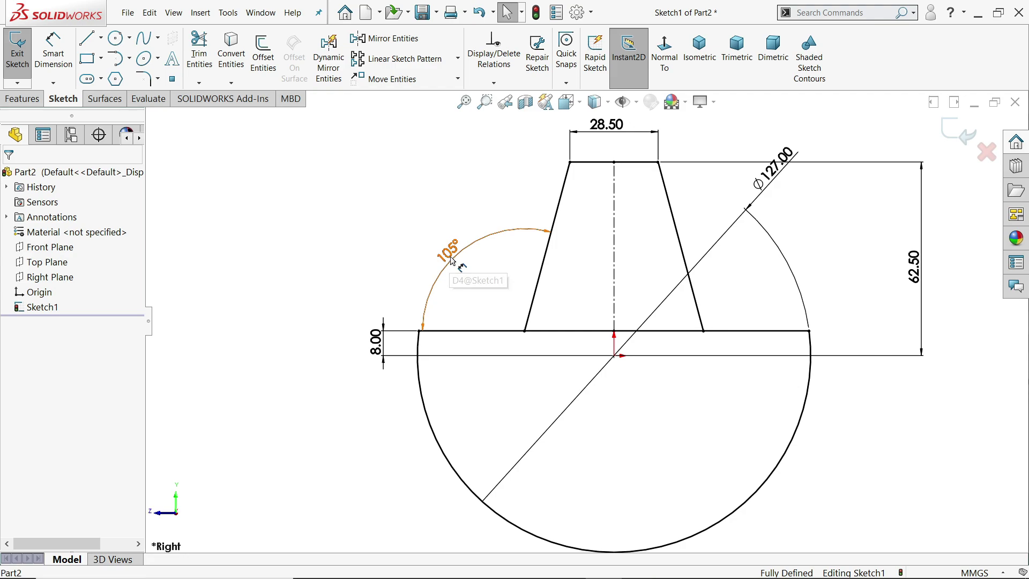
drag(452, 261, 470, 276)
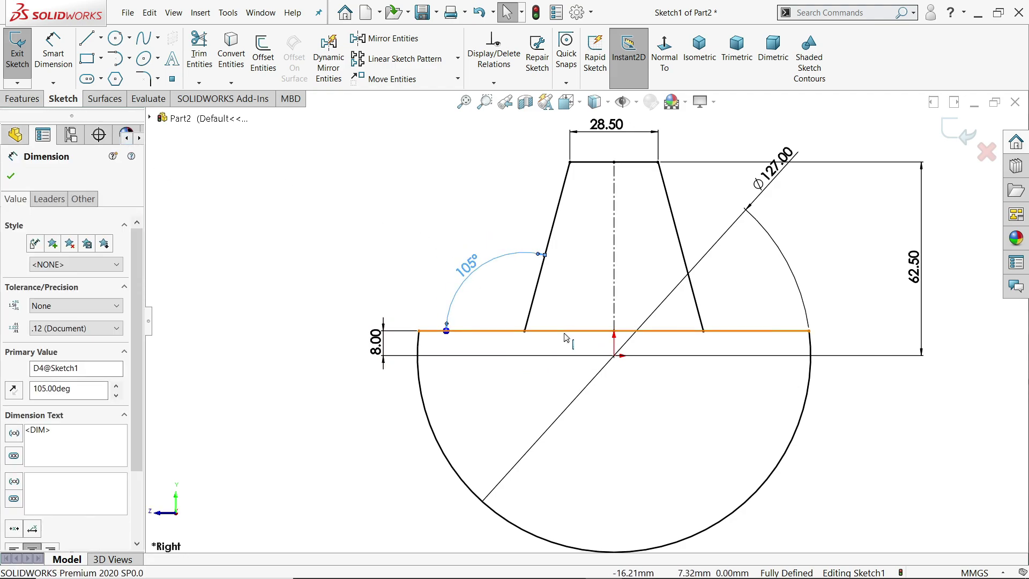
- Start a boss extrusion of the sketch with both halves of the tapered outline and the circular segment as contours
click(23, 100)
click(24, 51)
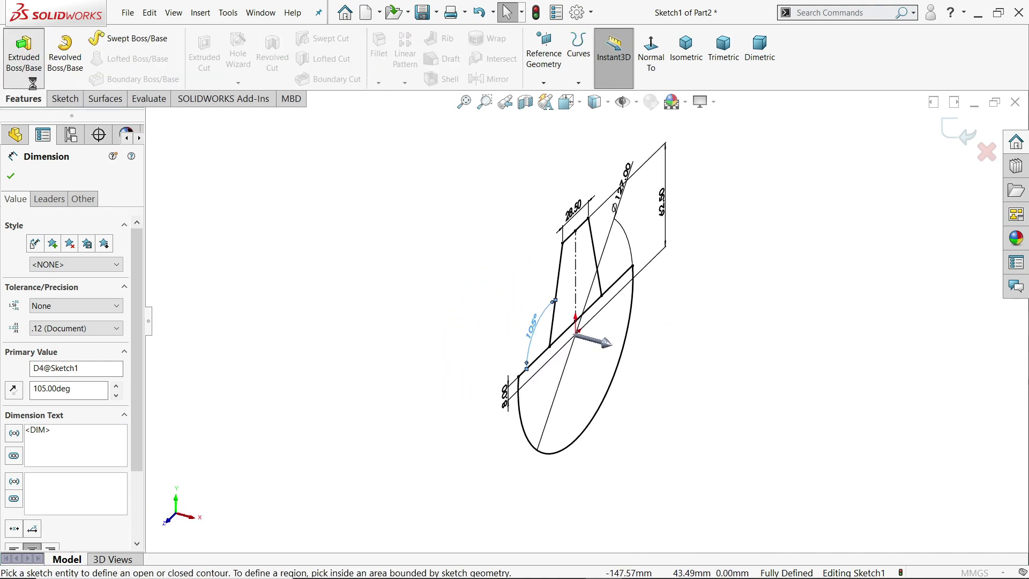
click(686, 49)
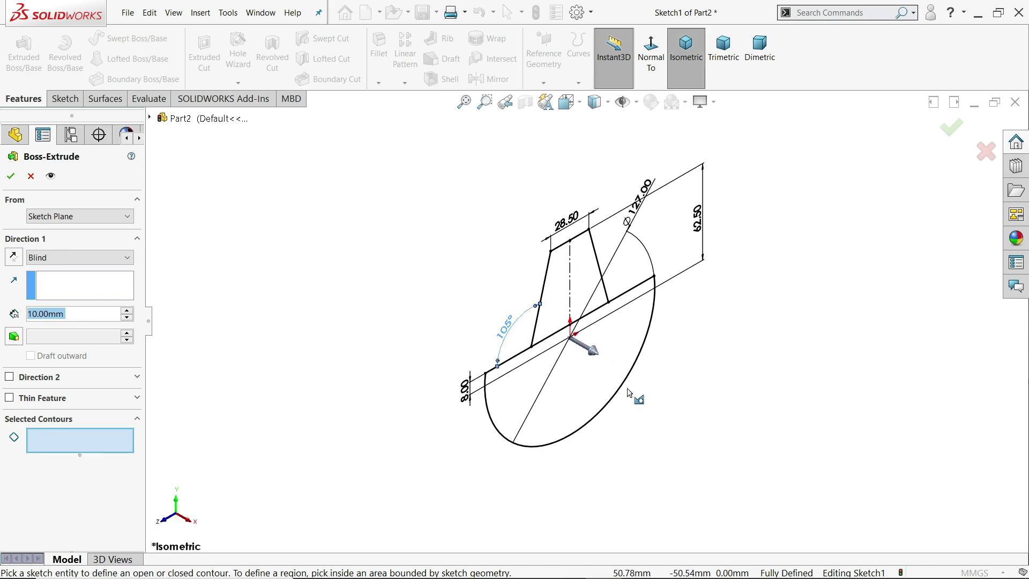
scroll(597, 374, down, 4)
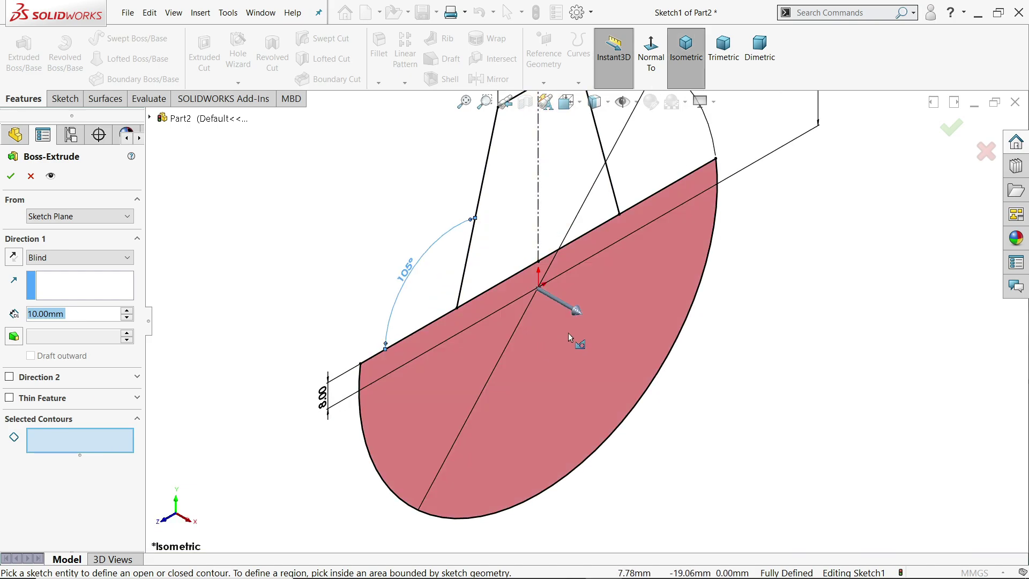
click(522, 236)
click(582, 186)
click(622, 336)
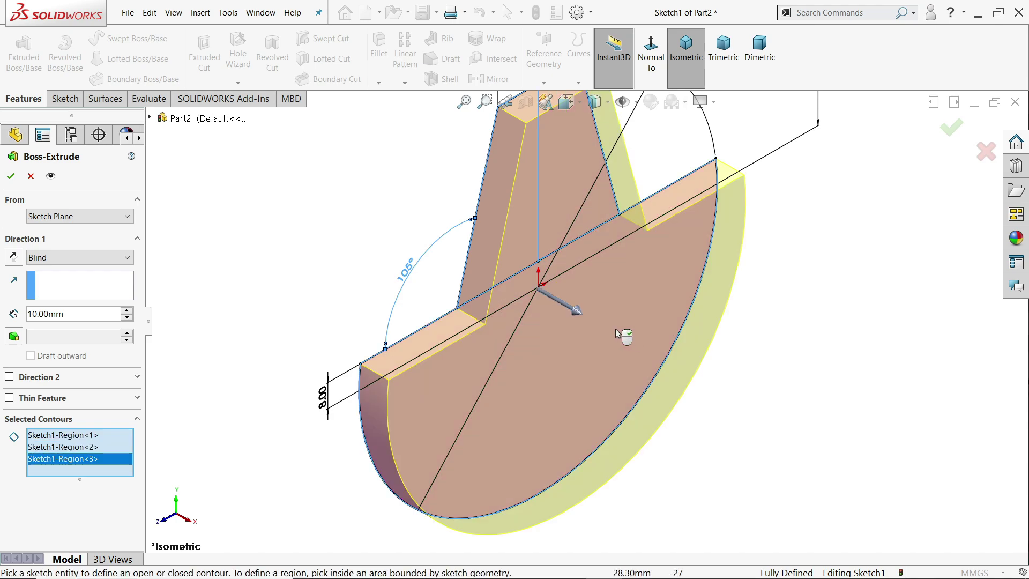
- Give the extrusion a blind depth of 19 mm
scroll(580, 335, up, 2)
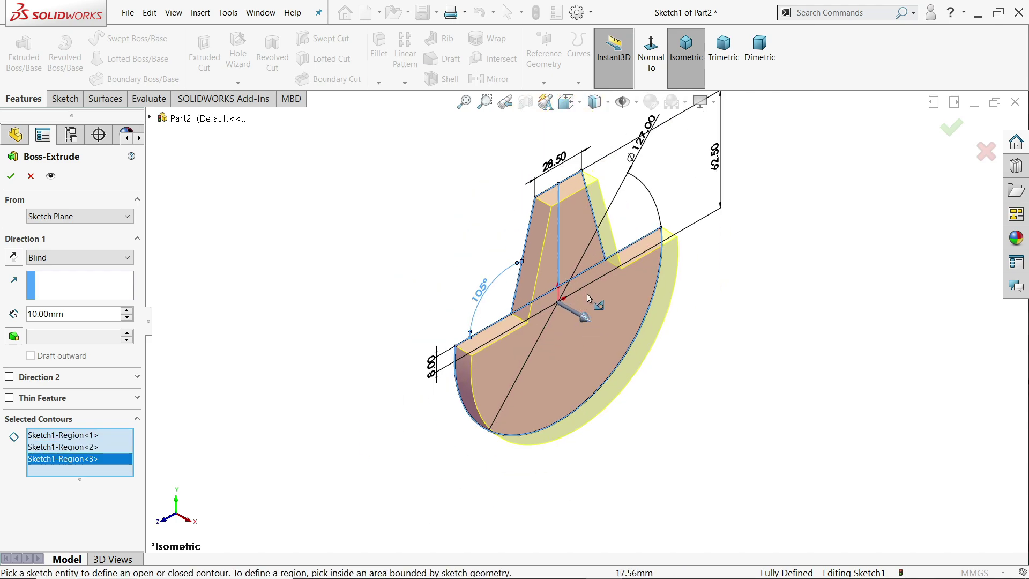
scroll(574, 302, down, 1)
click(52, 261)
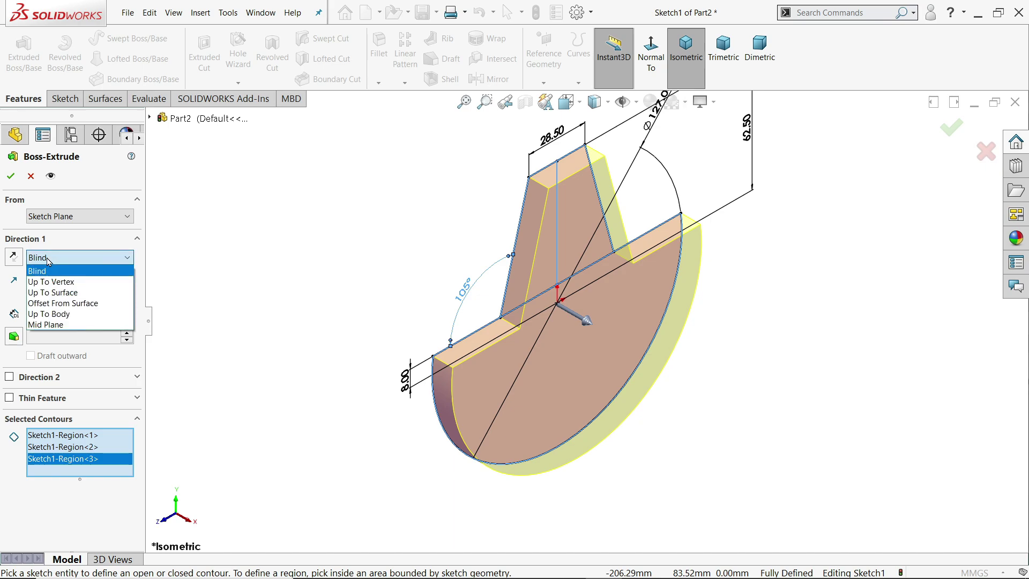
click(62, 258)
drag(70, 313, 1, 314)
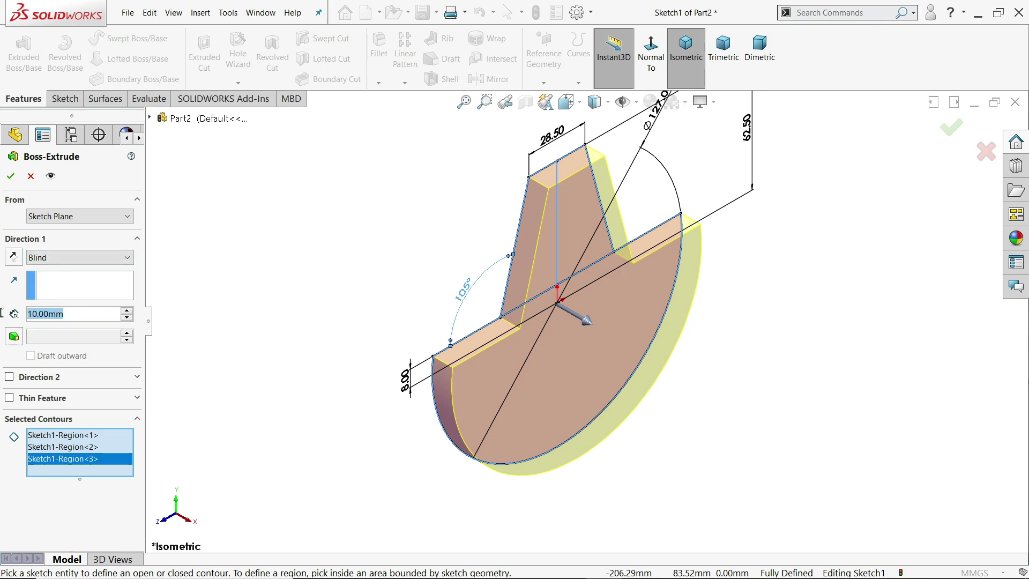
text(19)
key(Return)
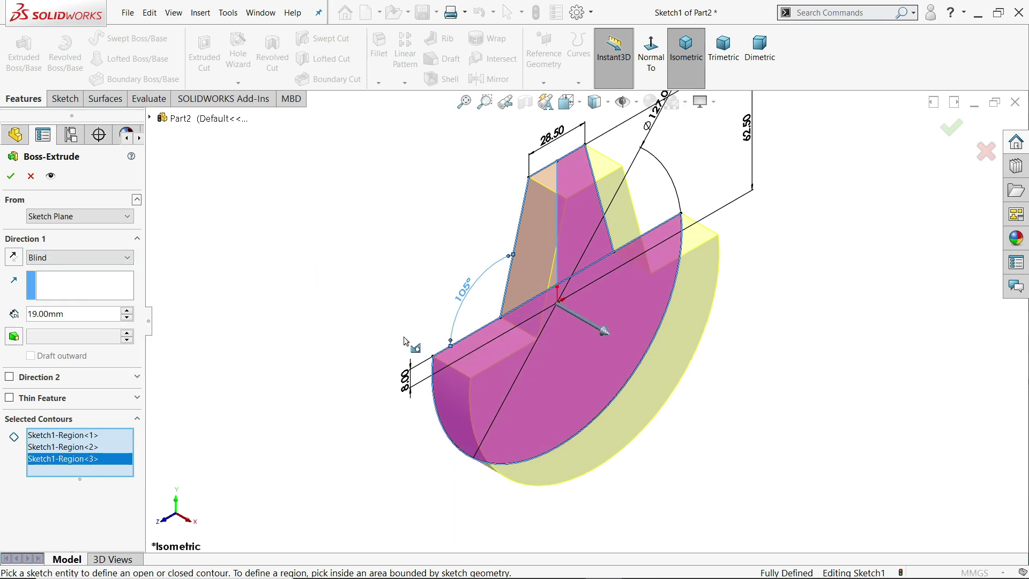
- Reverse the extrusion to the opposite side of the sketch plane and complete the feature
scroll(613, 359, down, 2)
click(13, 257)
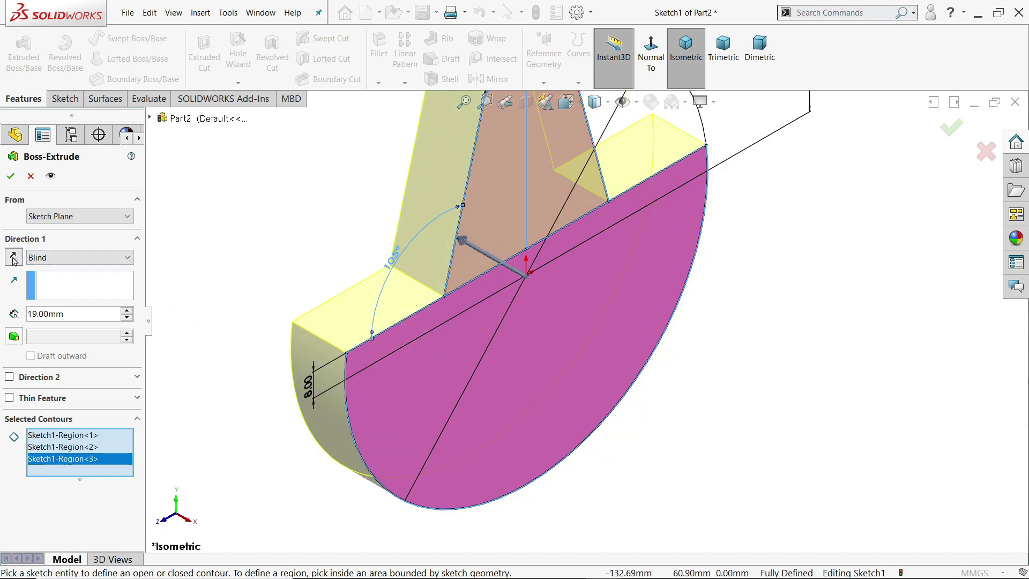
scroll(657, 383, up, 2)
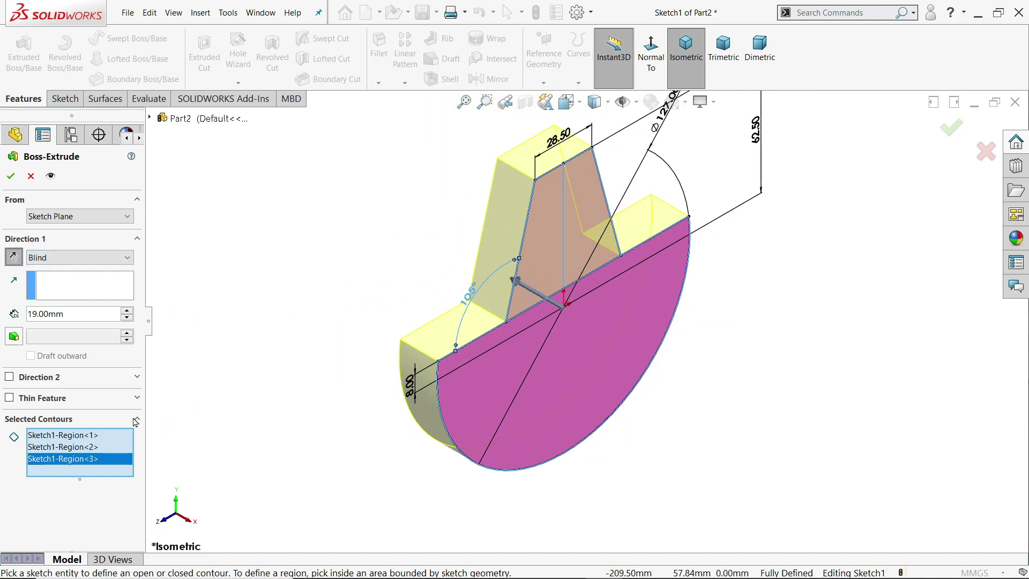
click(10, 176)
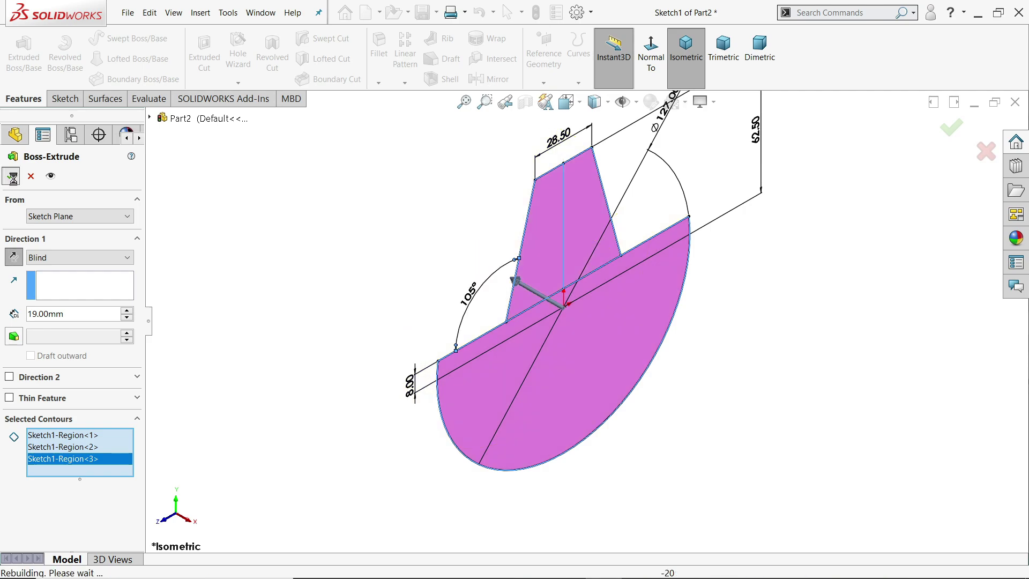
click(336, 299)
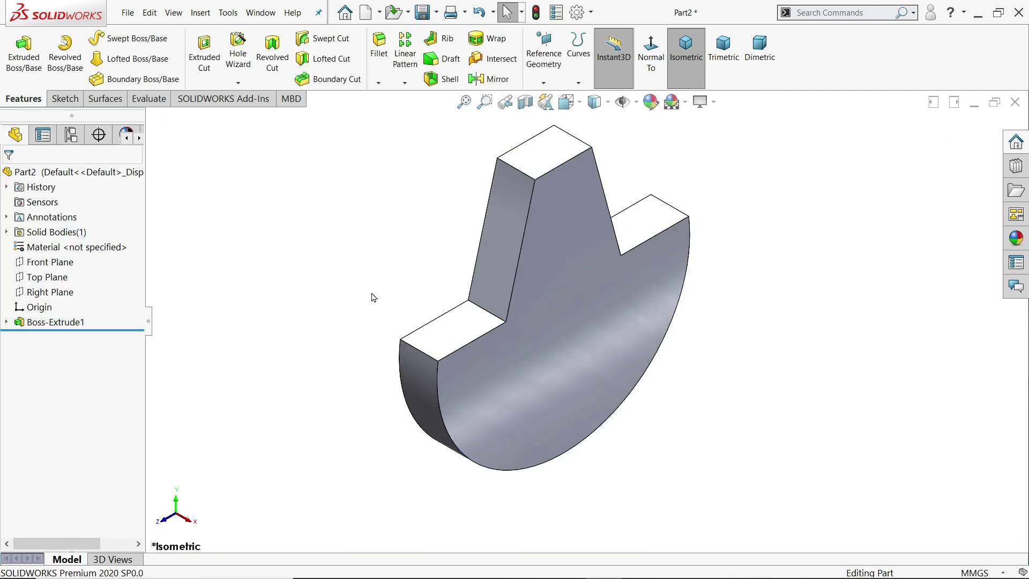
- Fillet the six edges running across the flange's thickness at its top, inner and outer corners with a 6 mm radius
middle_drag(374, 298, 361, 275)
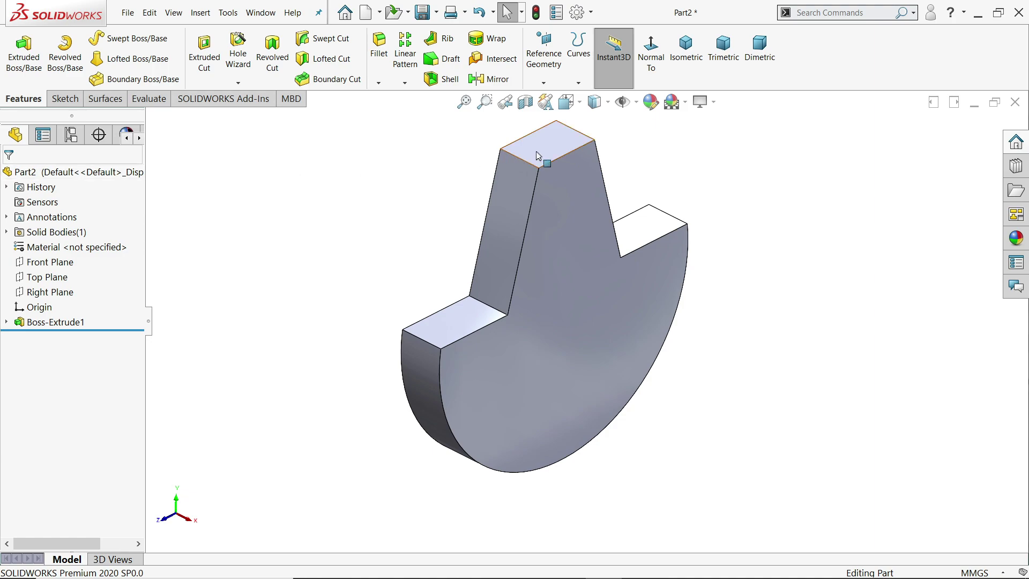
click(379, 46)
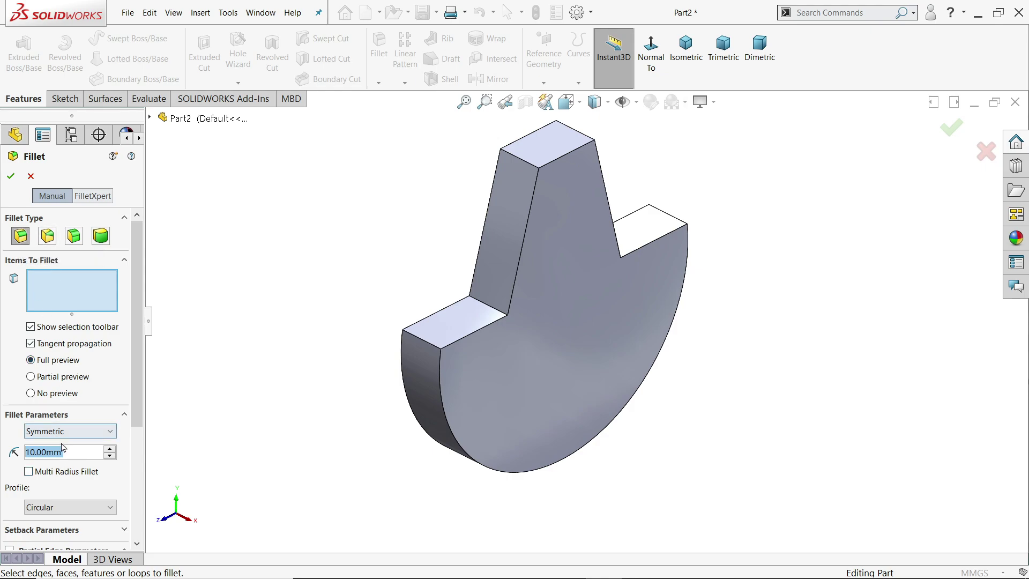
text(6)
key(Return)
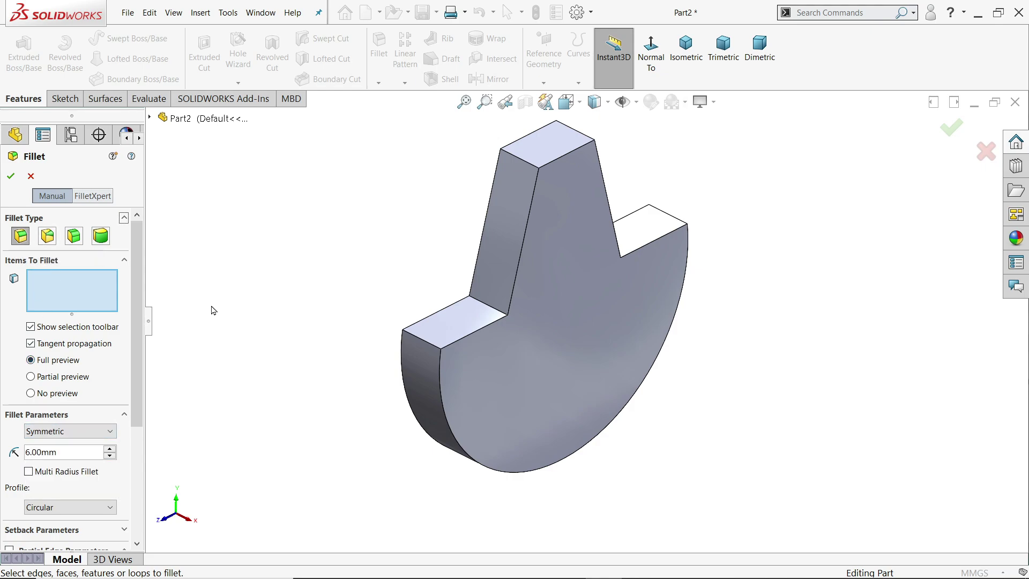
click(489, 306)
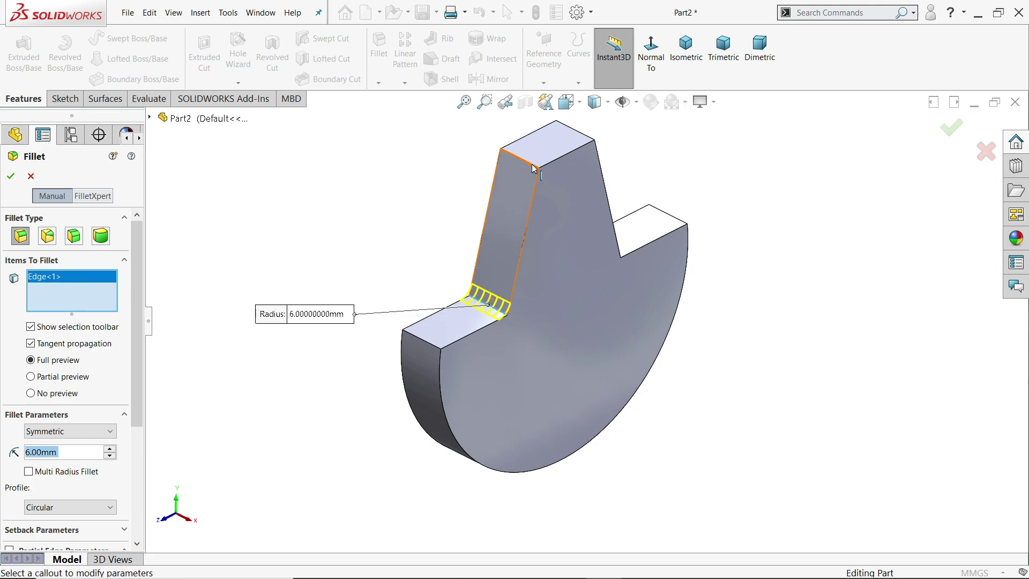
click(534, 169)
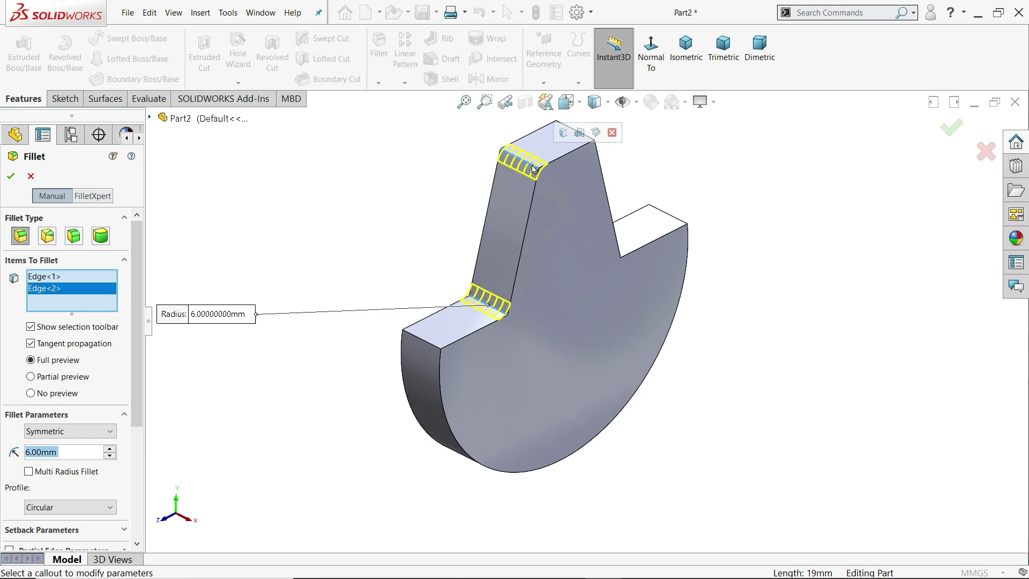
click(564, 138)
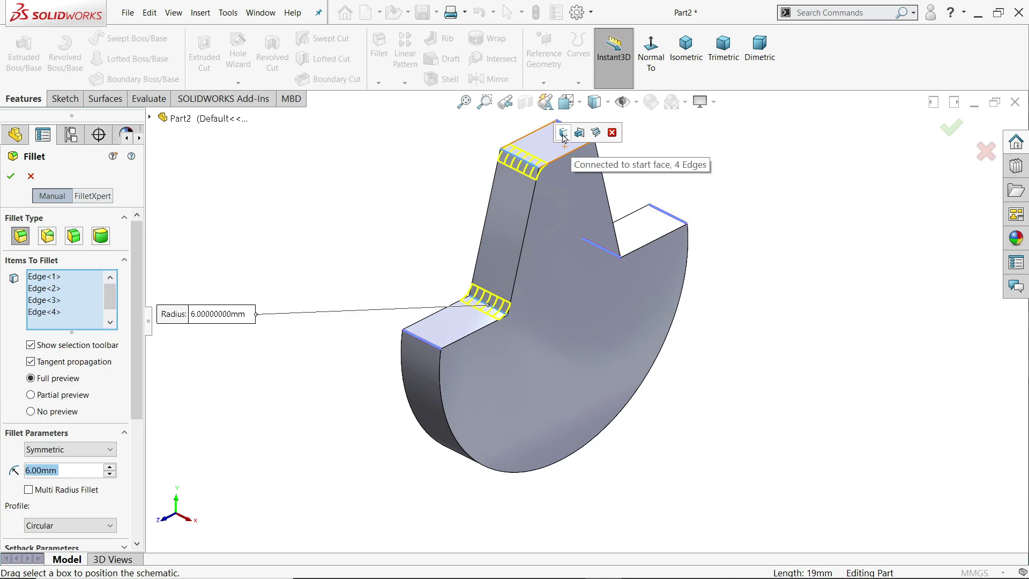
mouse_move(823, 317)
middle_down()
mouse_move(731, 315)
mouse_move(852, 308)
mouse_move(827, 298)
mouse_move(819, 324)
middle_up()
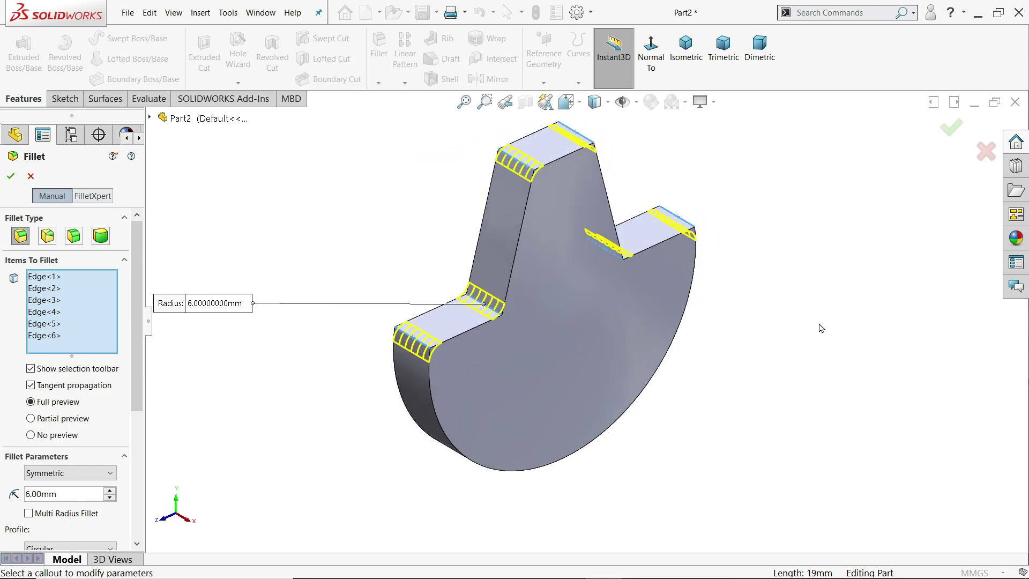
click(10, 176)
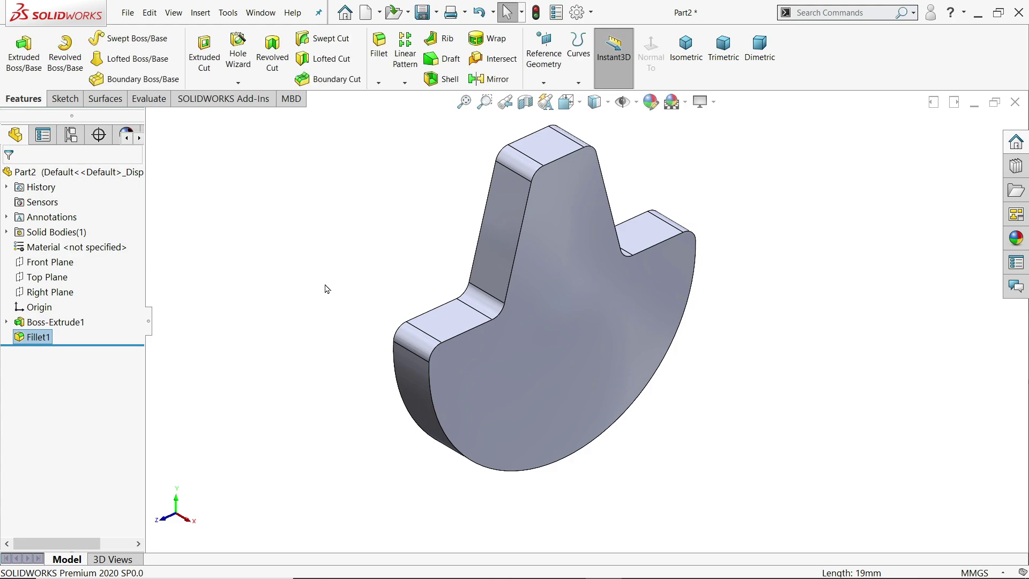
- Apply a bright green color from the standard swatches to the whole part
click(81, 175)
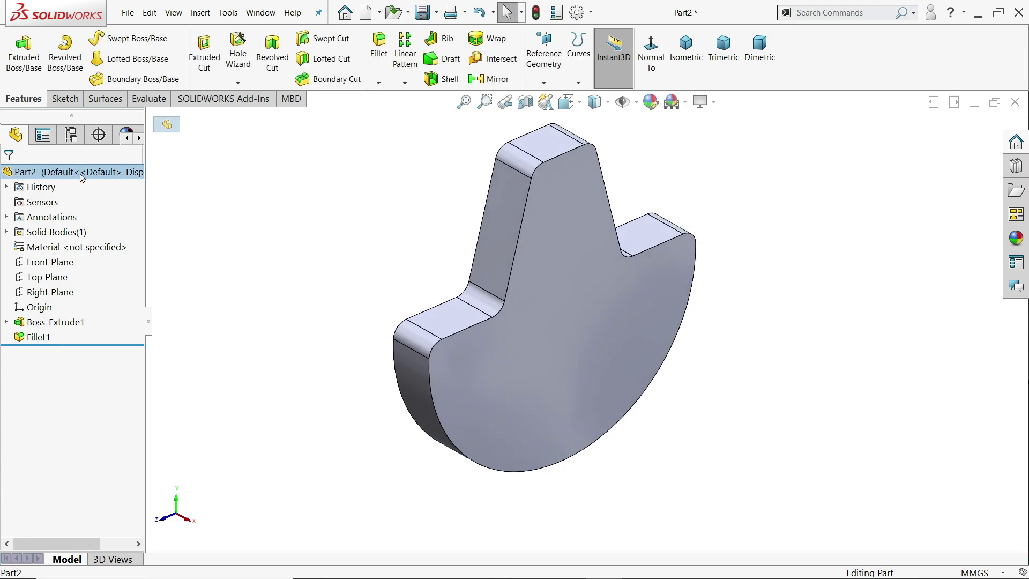
click(650, 101)
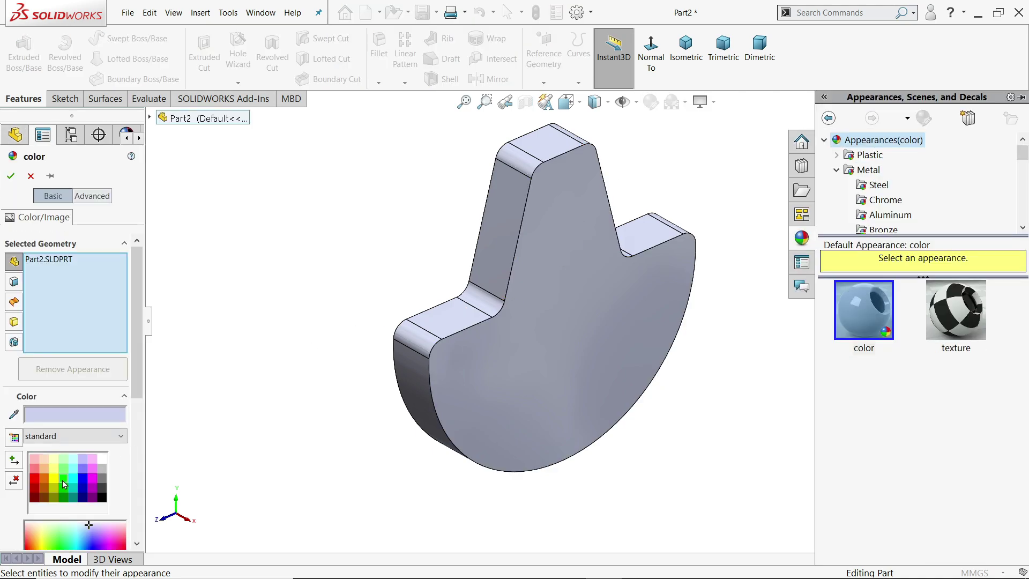
click(63, 484)
click(10, 176)
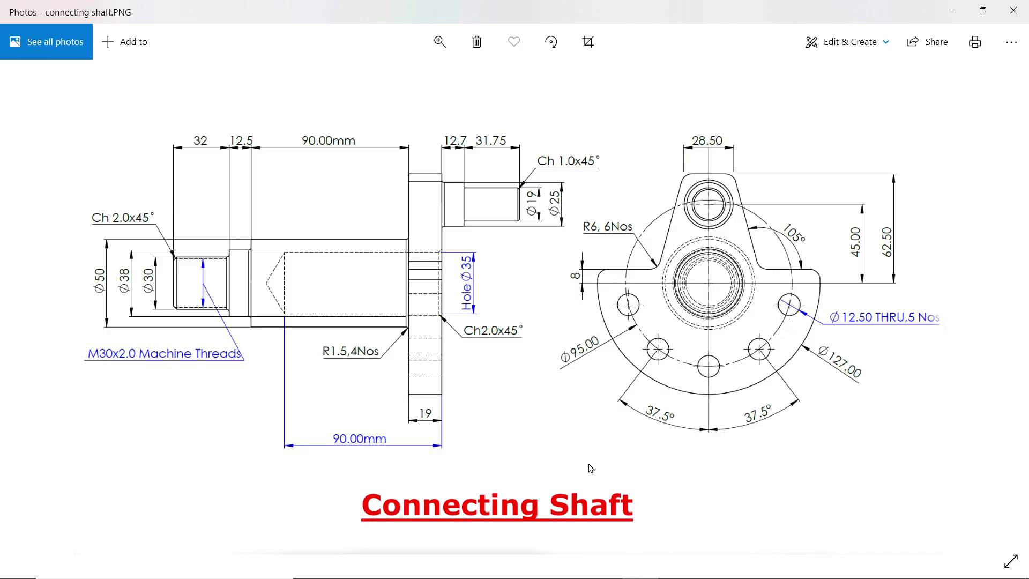
- Check the connecting shaft reference drawing and start a new sketch on the flange's large flat front face
key(alt+Tab)
click(953, 10)
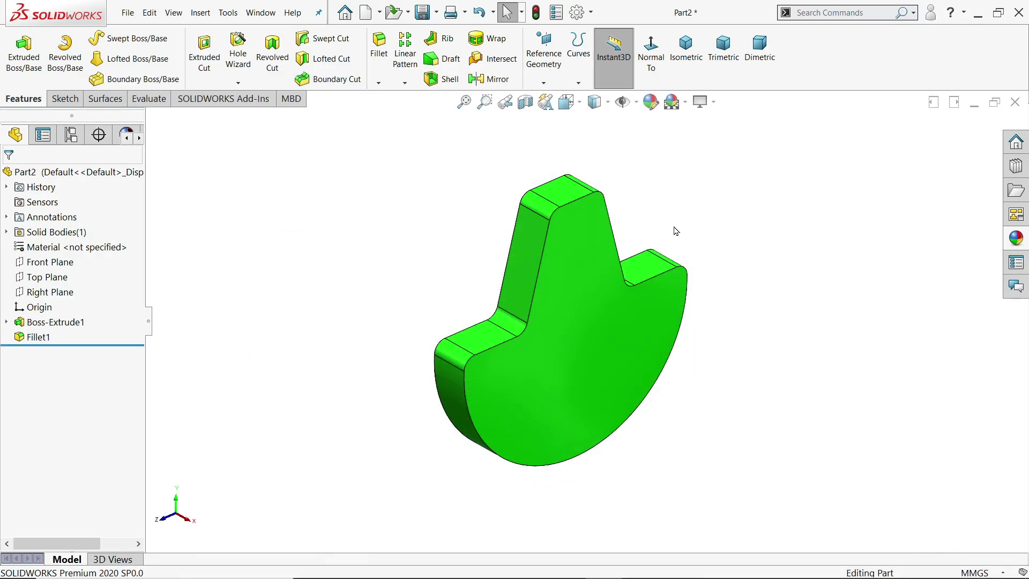
click(579, 271)
click(626, 243)
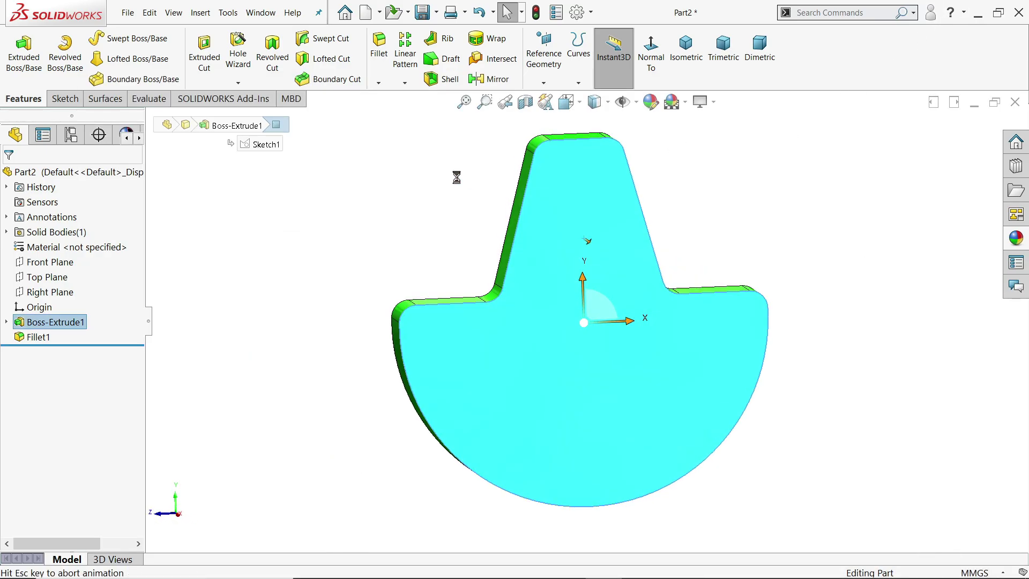
- Draw a vertical centerline from the origin up to the midpoint of the flange's top edge
click(100, 37)
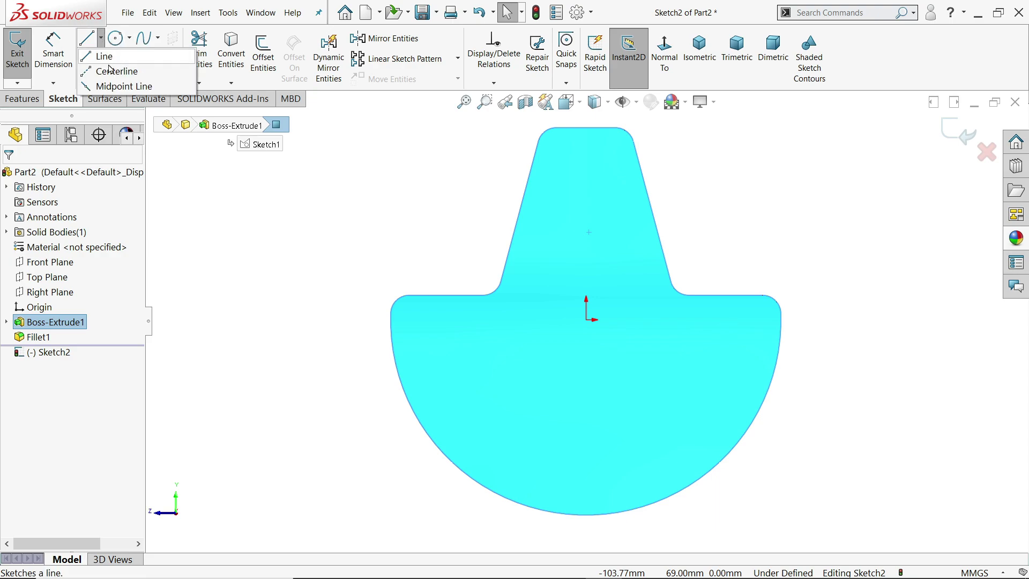
click(111, 74)
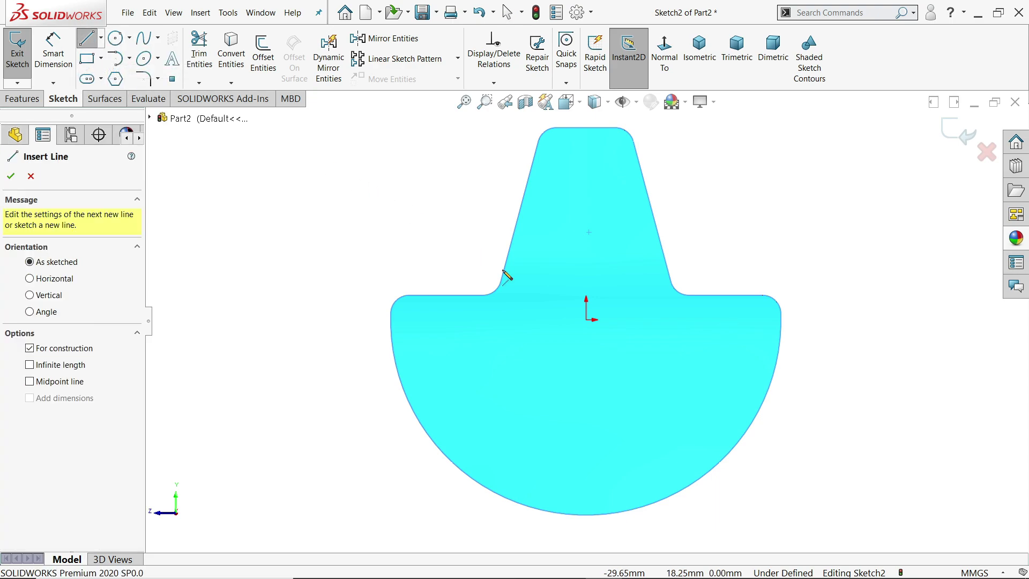
click(586, 320)
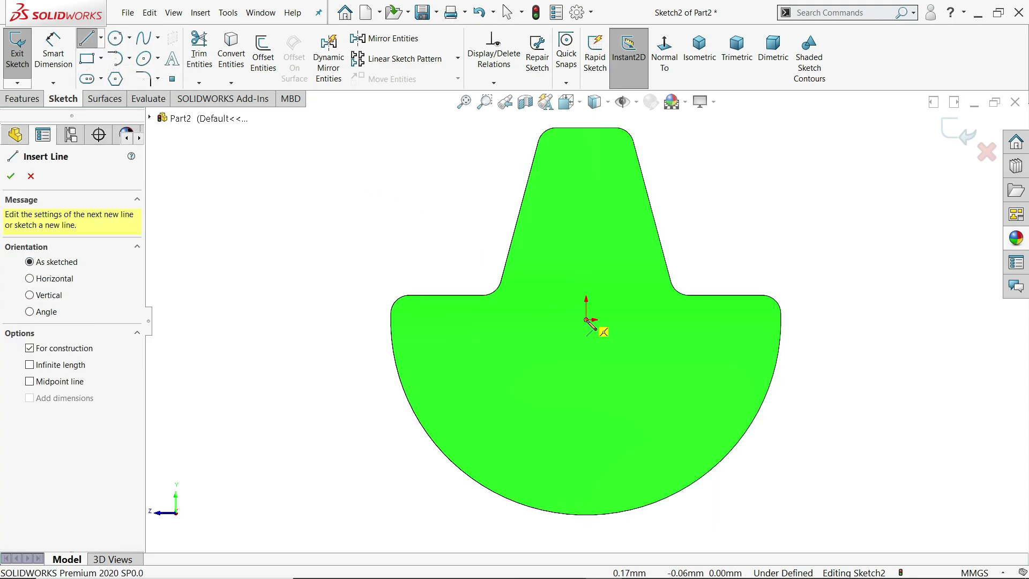
click(586, 128)
right_click(673, 137)
click(707, 163)
- Draw two concentric circles centered on the centerline near the flange's top, with diameters of 25 mm and 19 mm
scroll(655, 143, down, 4)
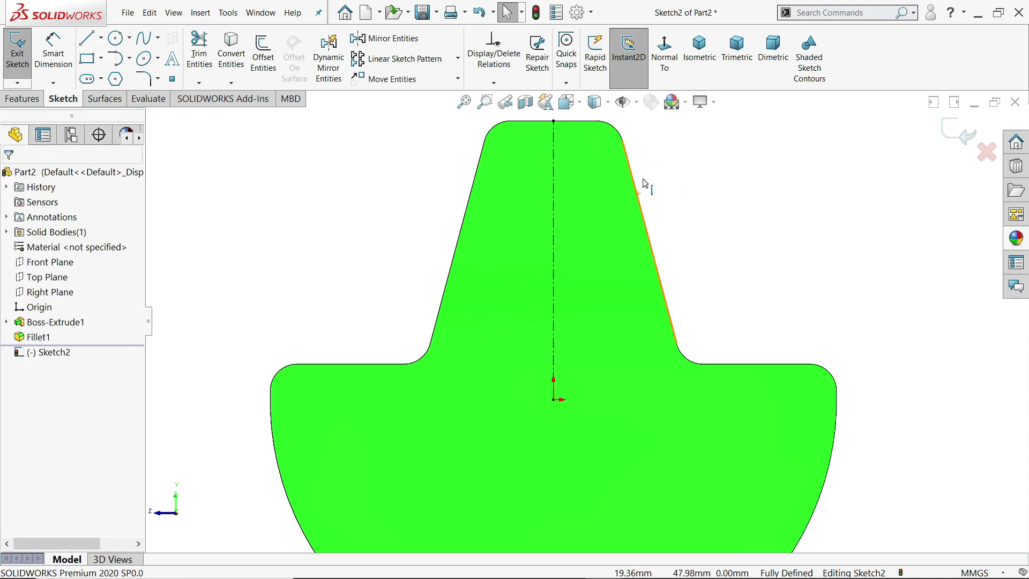
click(115, 37)
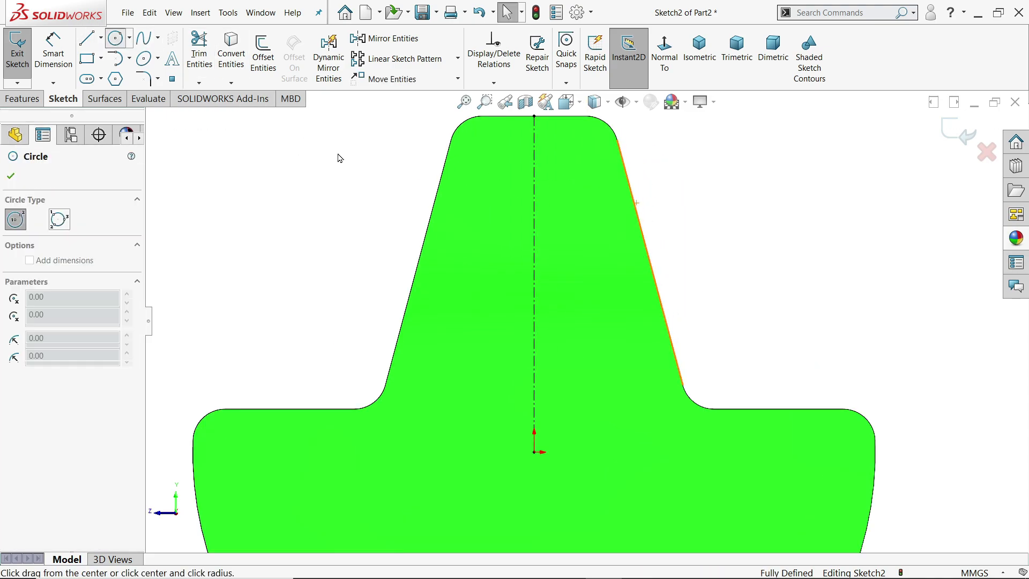
click(535, 207)
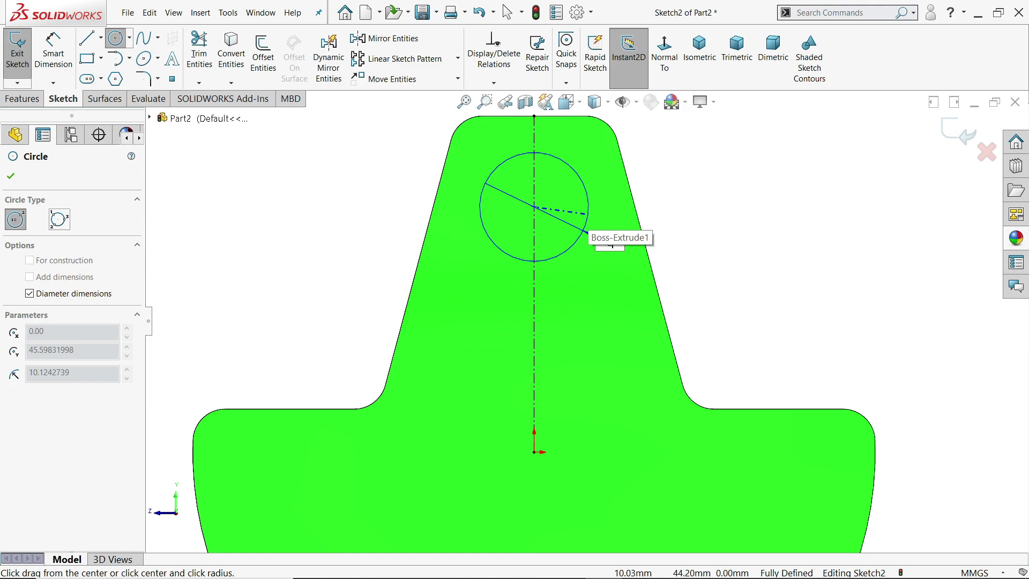
key(Return)
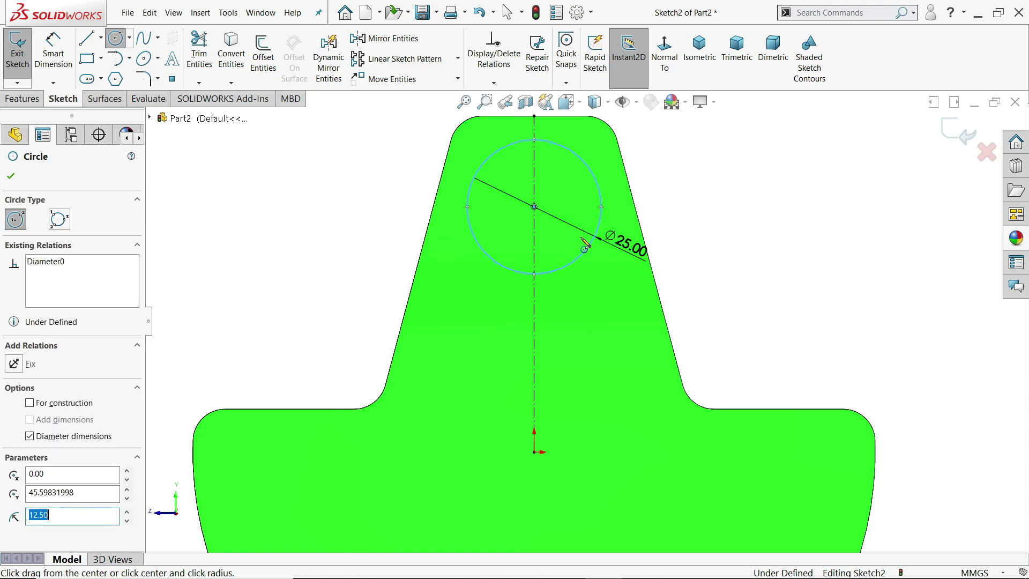
click(535, 207)
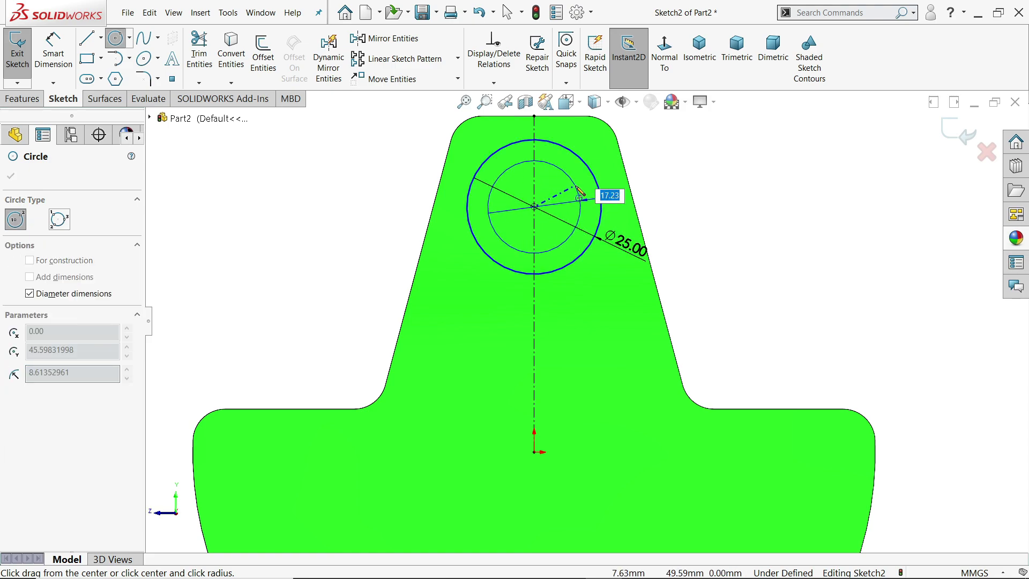
text(19)
key(Return)
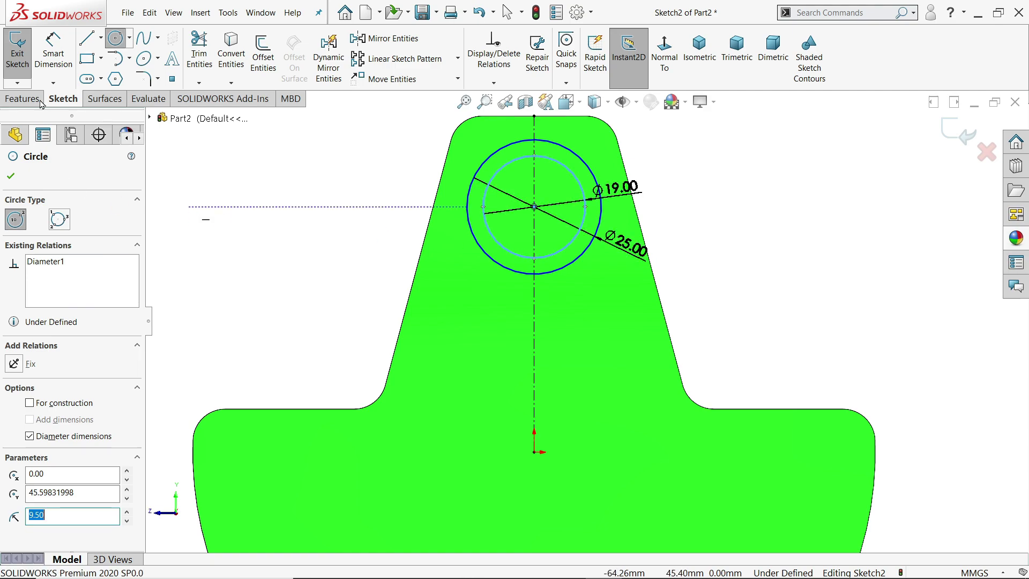
- Dimension the circles' center at 45 mm vertically from the origin
click(53, 53)
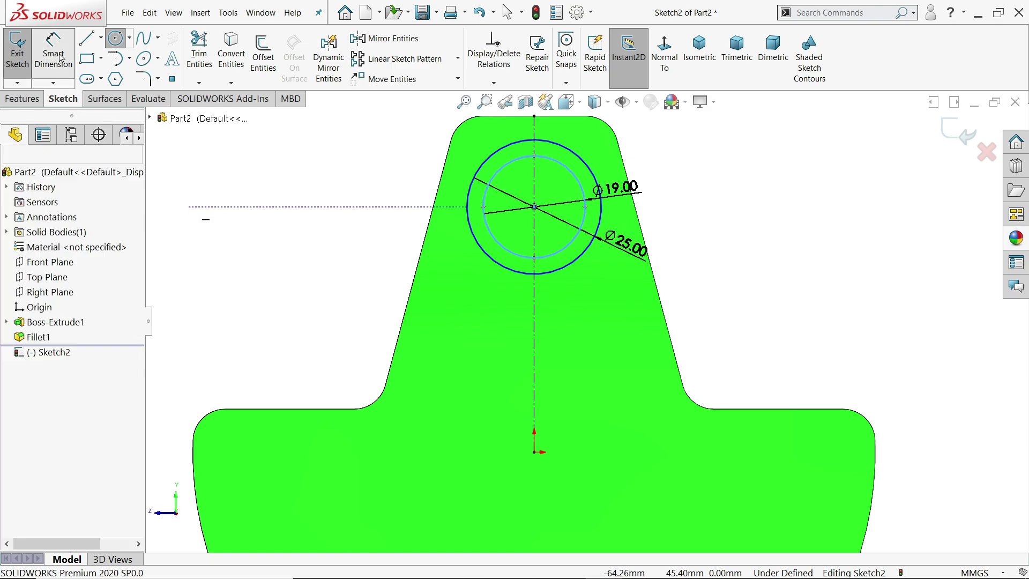
click(534, 452)
click(534, 207)
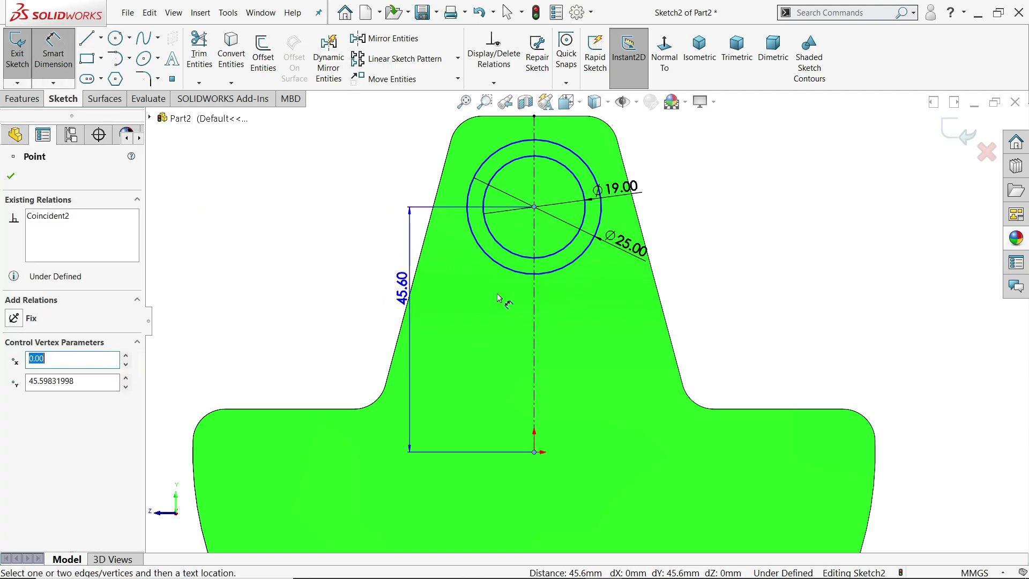
click(905, 290)
text(45)
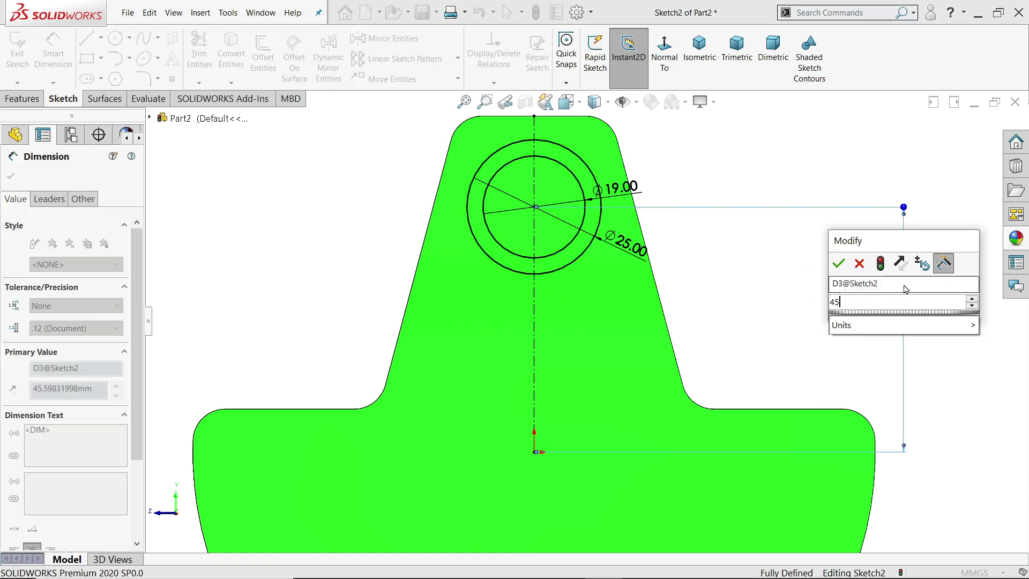
key(Return)
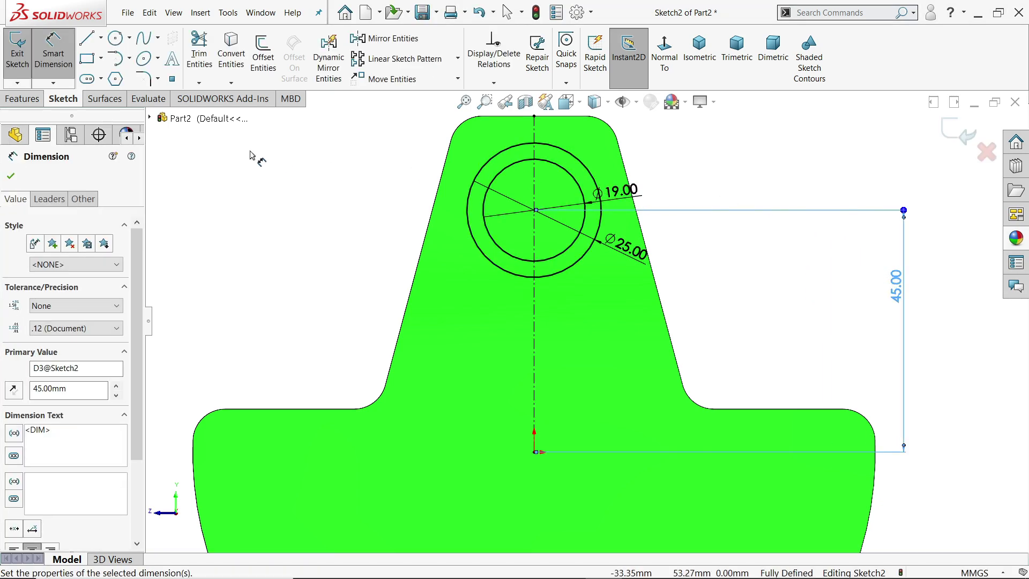
- Extrude the 25 mm circle as the selected contour to a blind depth of 12.7 mm, merged with the flange
click(22, 99)
click(24, 58)
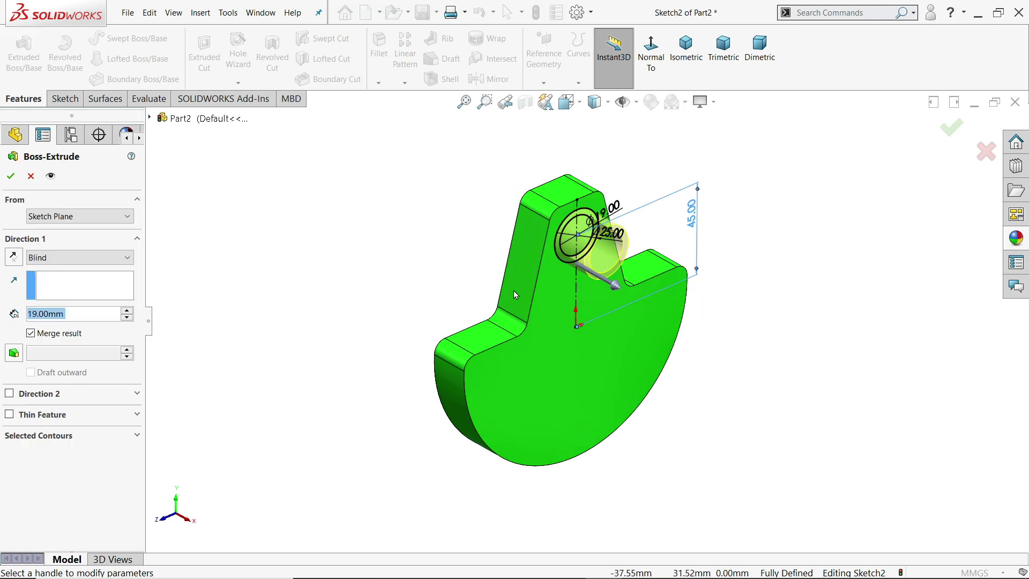
click(48, 437)
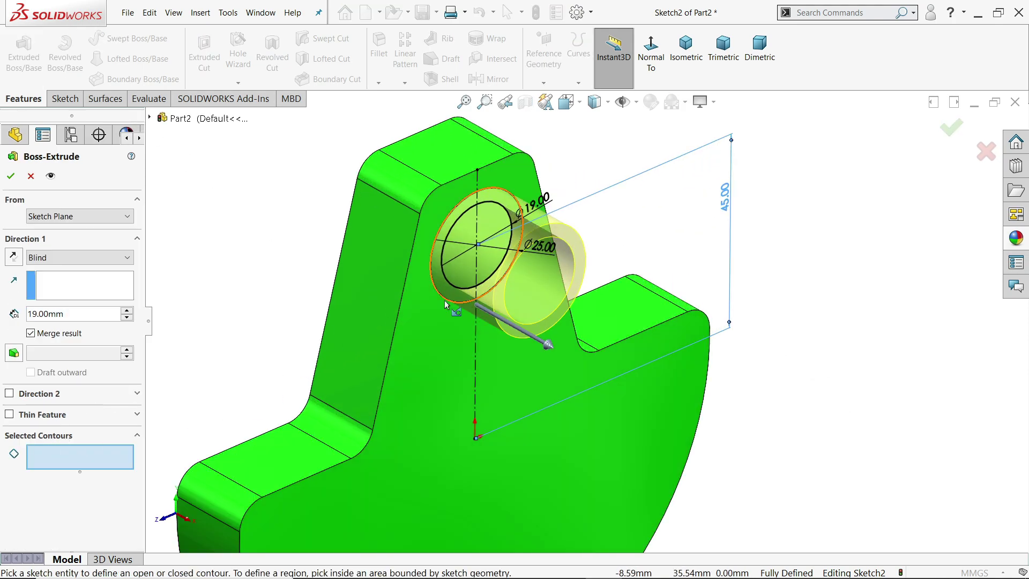
click(448, 302)
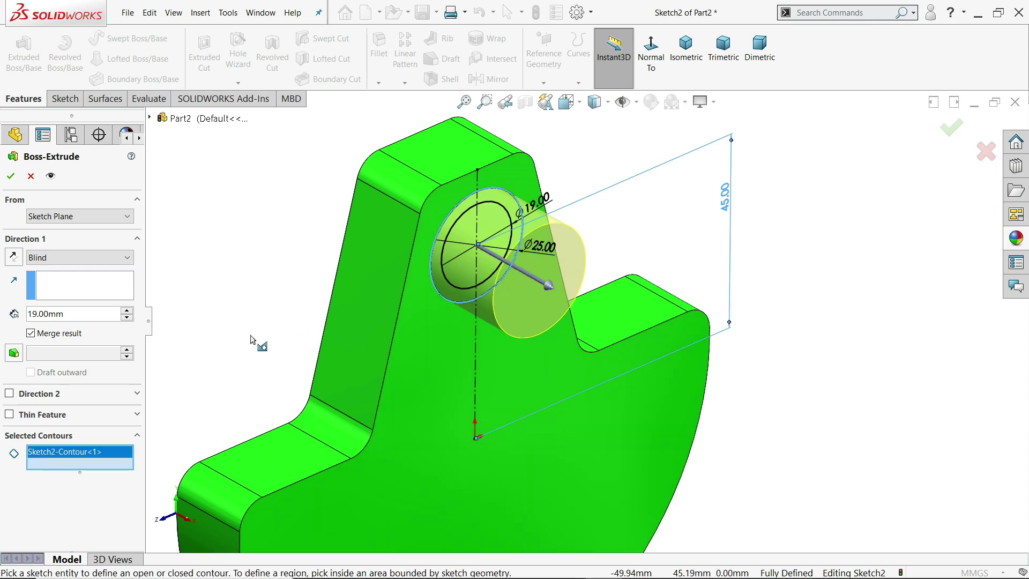
click(59, 260)
click(59, 268)
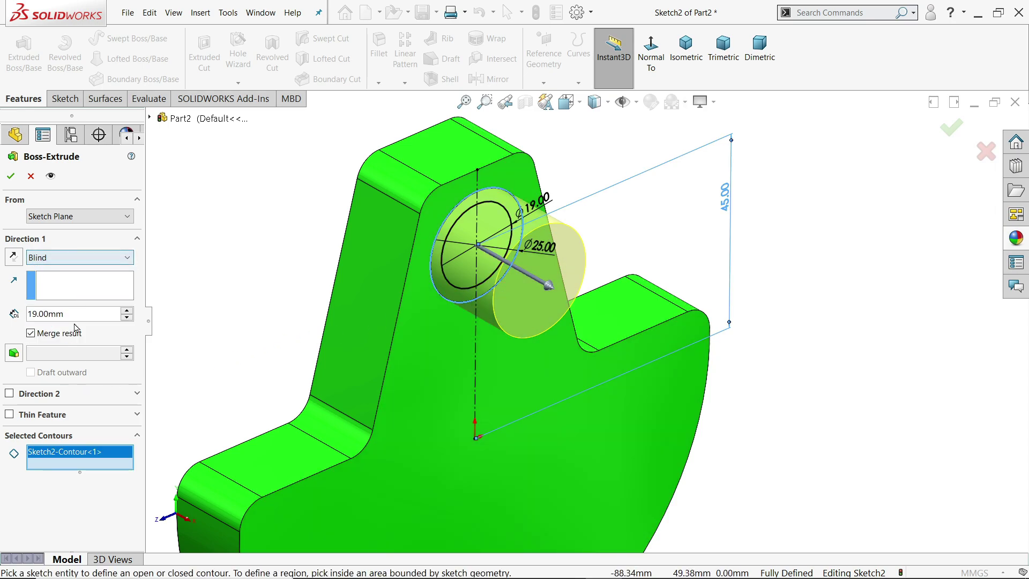
double_click(57, 314)
text(12.)
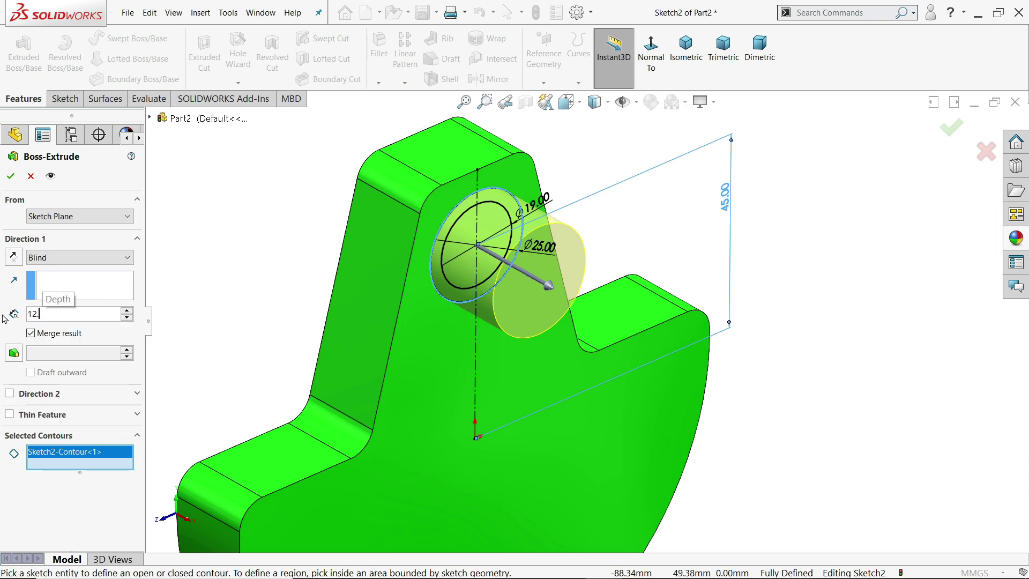
text(7)
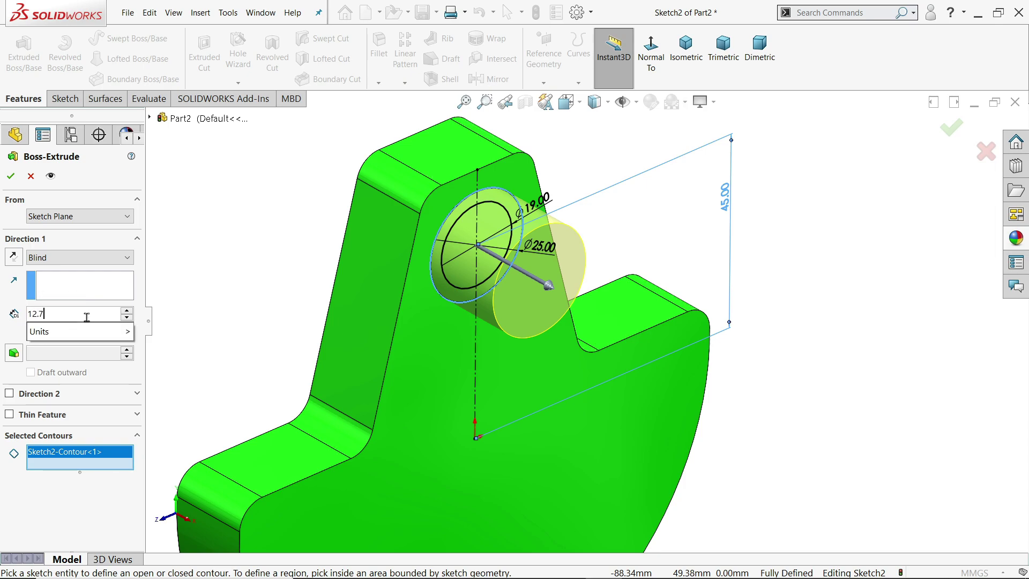
key(Return)
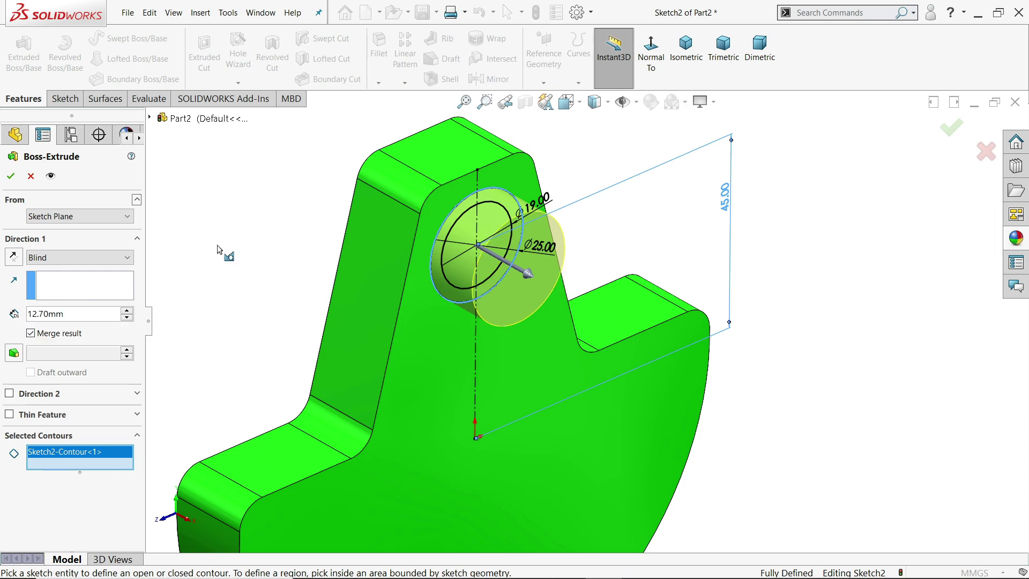
click(11, 177)
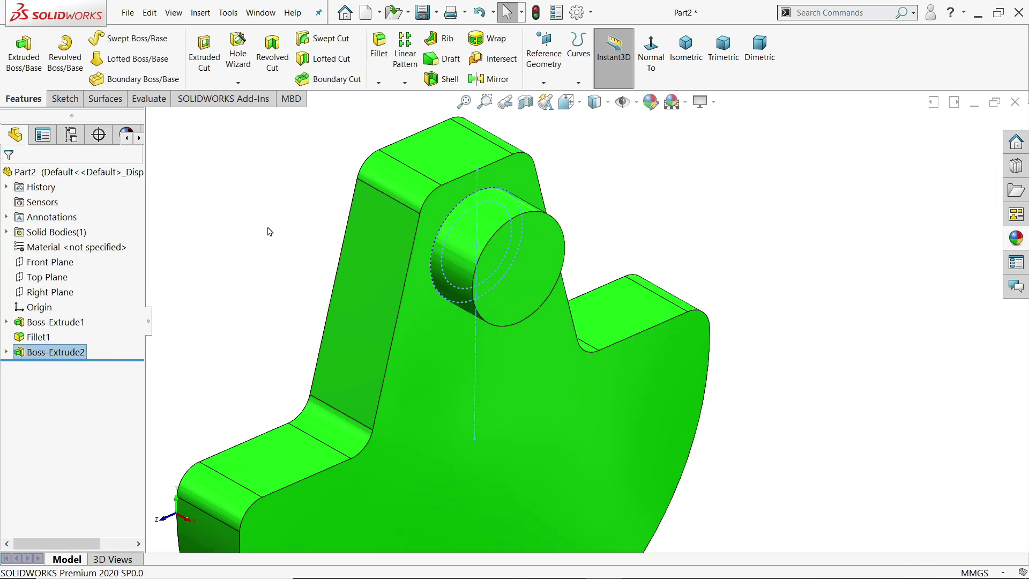
- Start another boss extrusion from the 25 mm boss's sketch, clearing the selected contours and choosing only the inner 19 mm circle
scroll(555, 334, up, 2)
scroll(556, 335, down, 2)
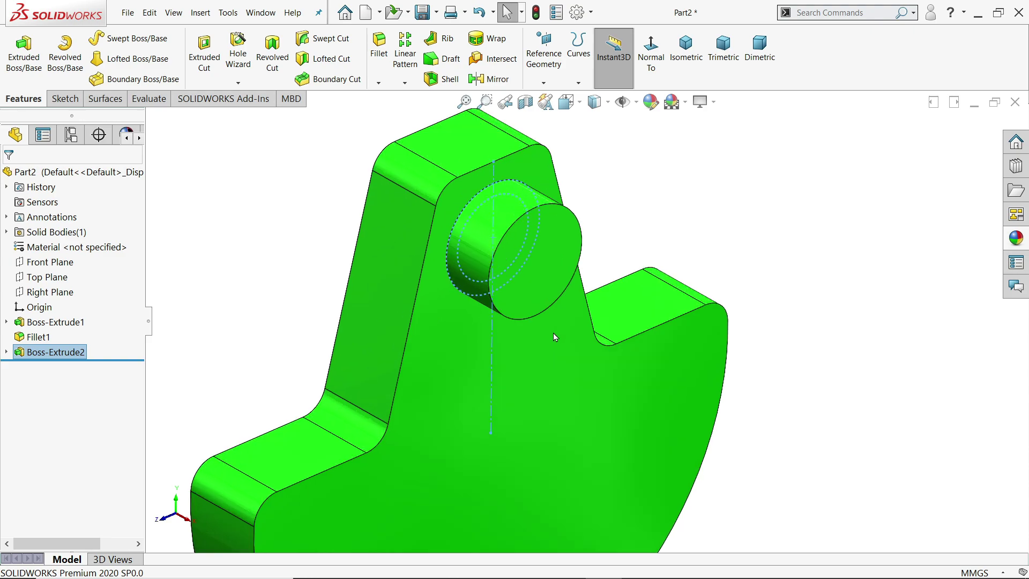
scroll(552, 330, up, 1)
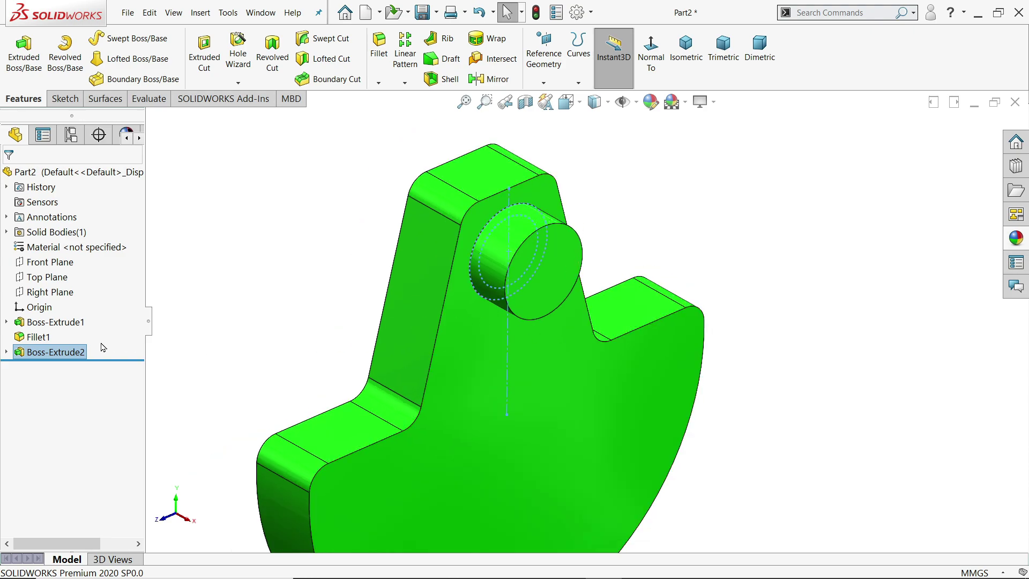
click(6, 352)
click(54, 368)
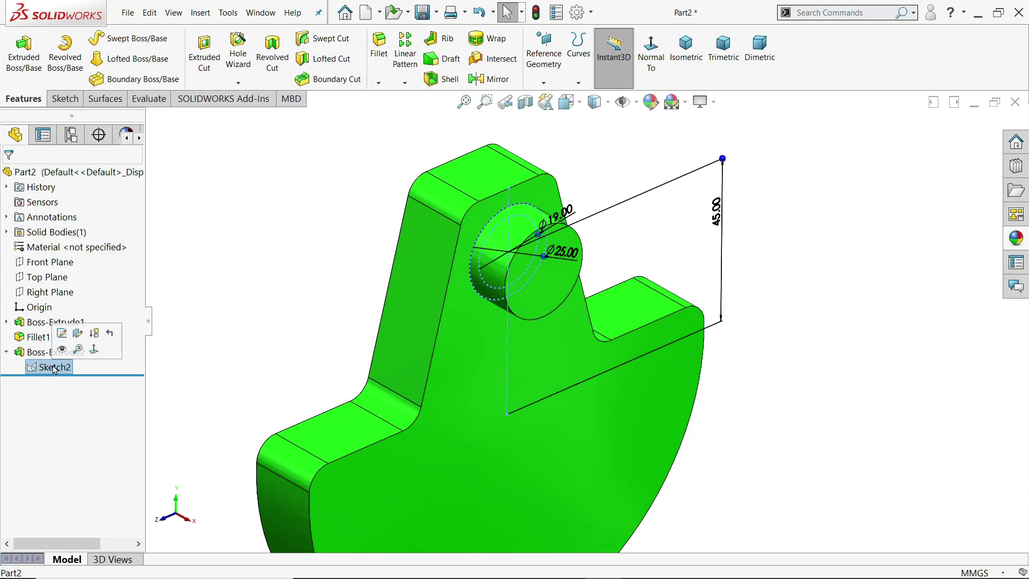
click(23, 71)
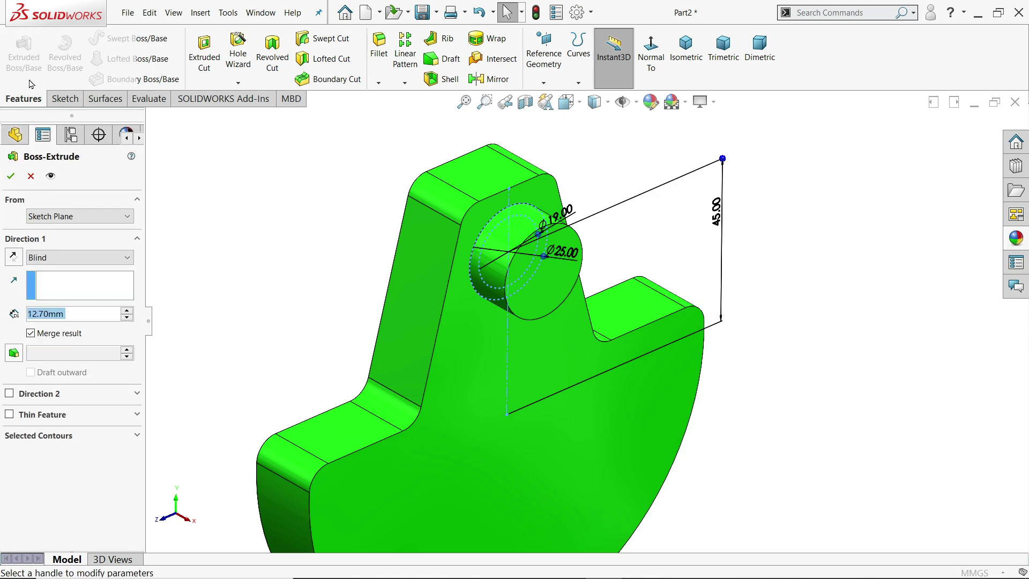
click(41, 436)
right_click(131, 456)
click(161, 464)
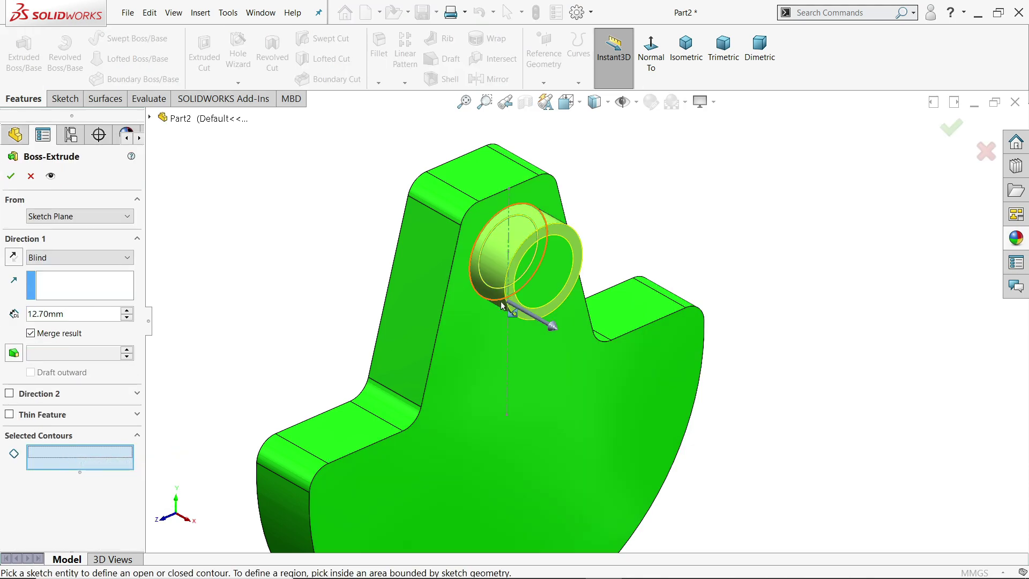
click(494, 292)
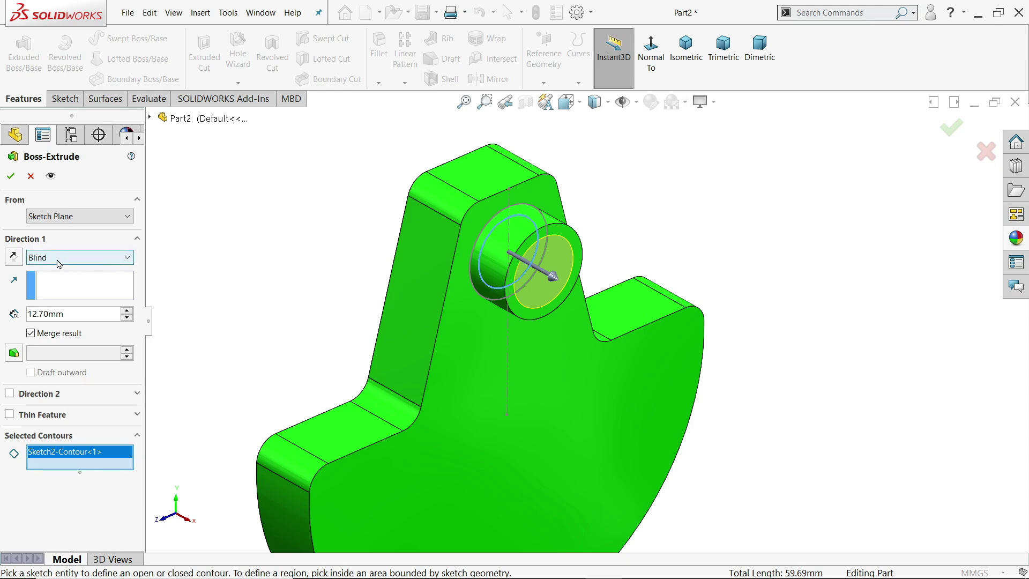
- Set the inner circle extrusion's blind depth to 31.75 mm
double_click(77, 314)
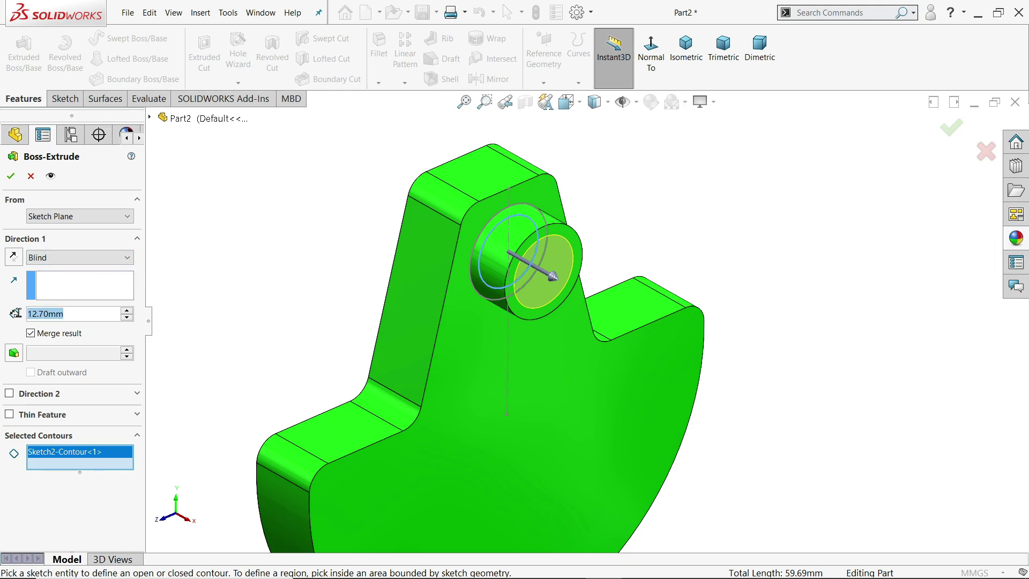
text(31.75)
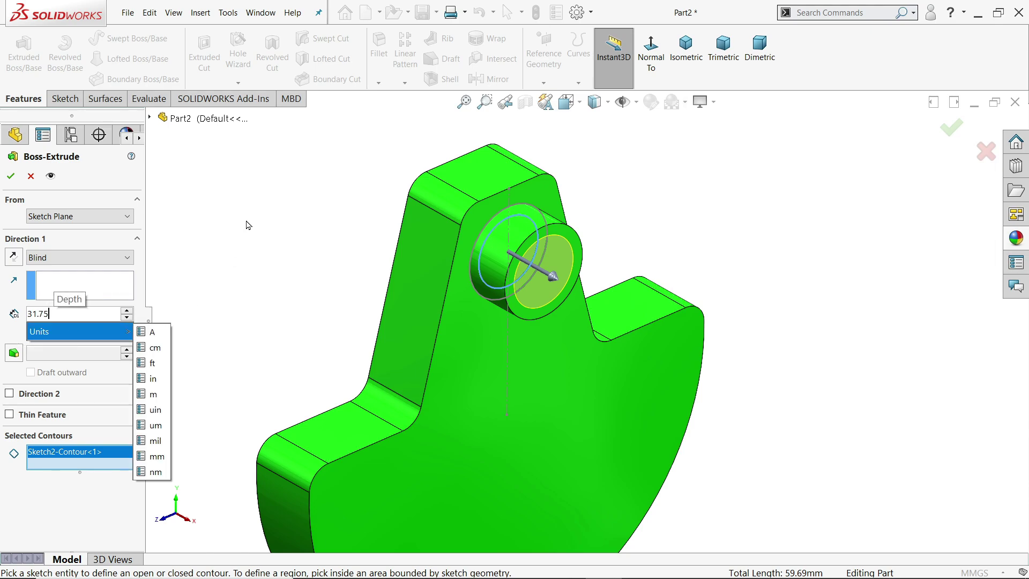
key(Return)
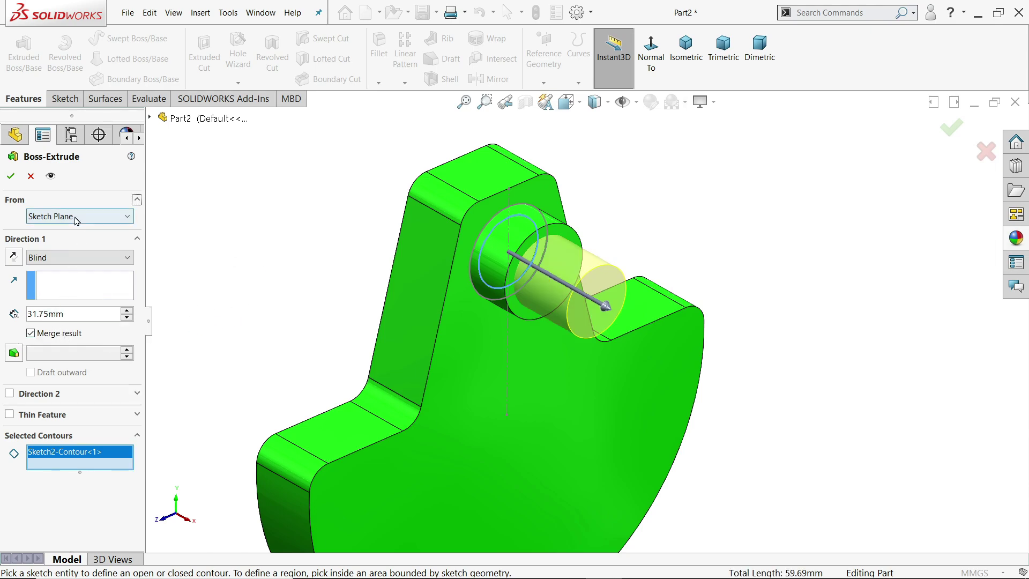
- Start the 19 mm circle's extrusion from the end face of the 25 mm boss using Surface/Face/Plane, and accept the feature
scroll(538, 326, down, 2)
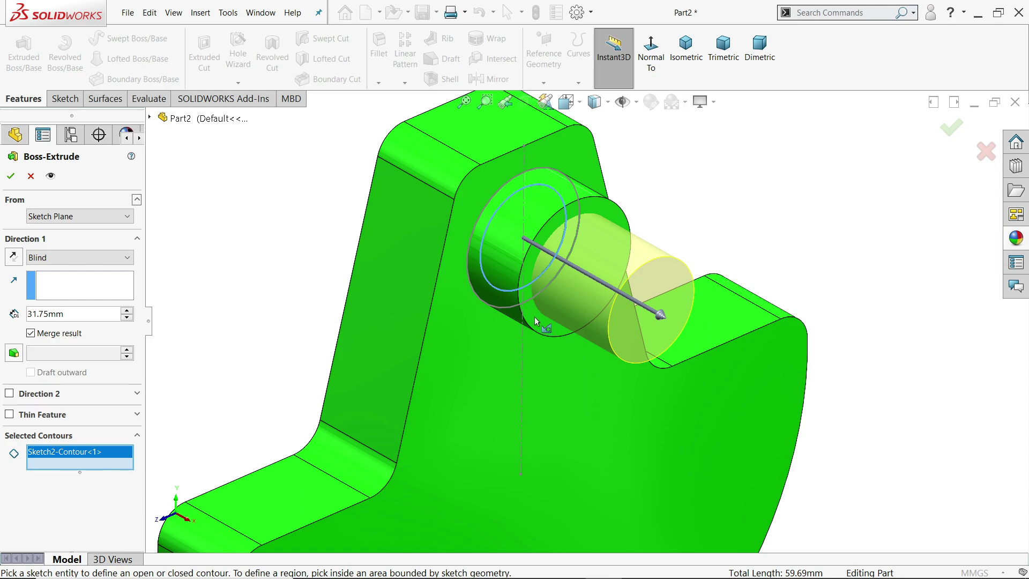
click(42, 219)
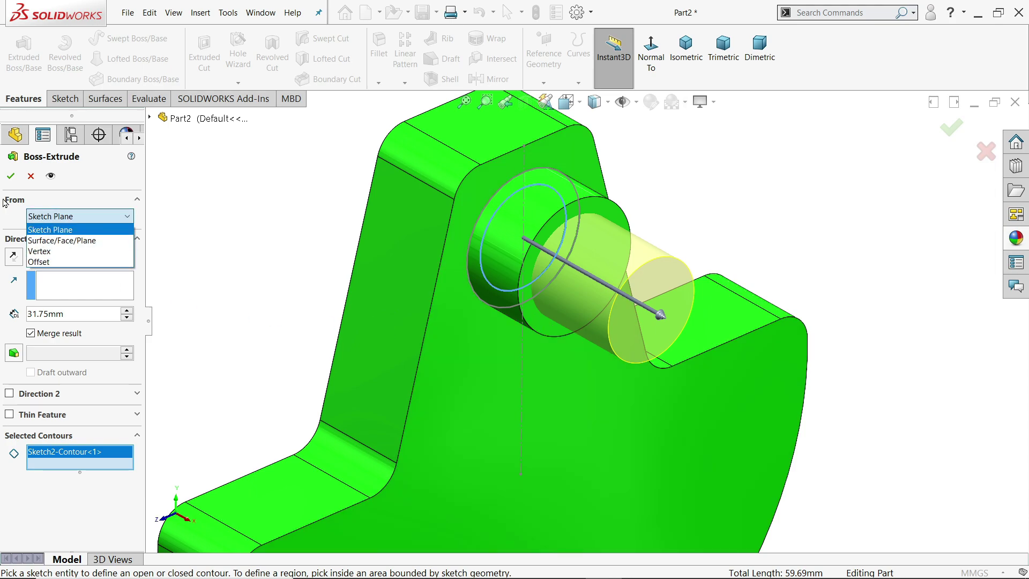
click(61, 240)
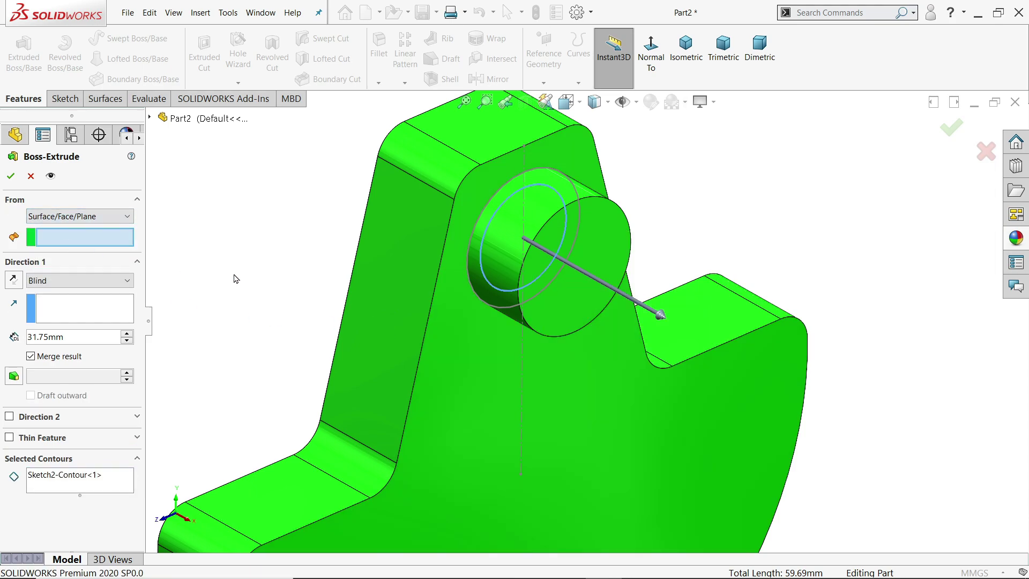
click(570, 316)
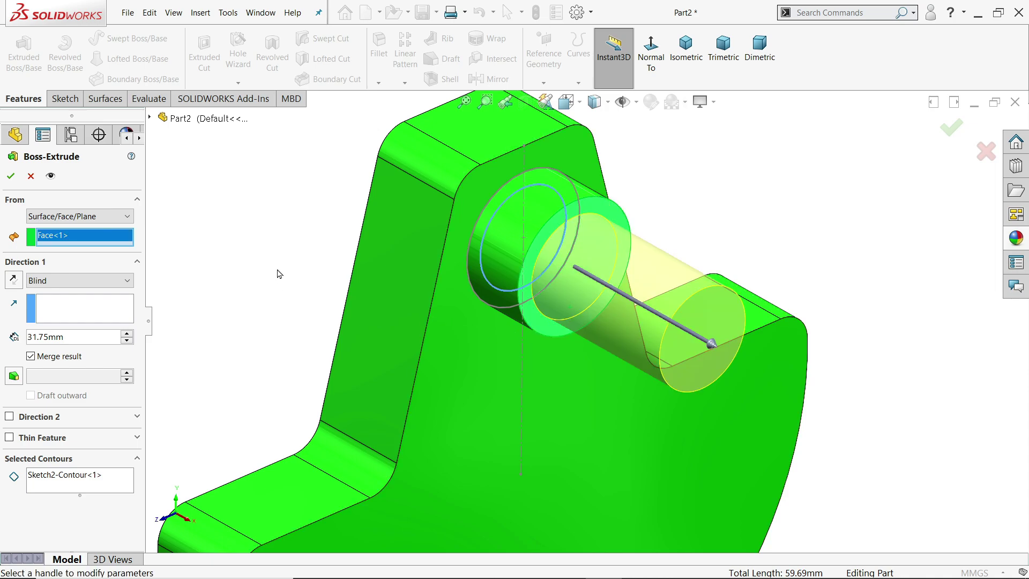
mouse_move(280, 274)
middle_down()
mouse_move(325, 267)
mouse_move(276, 255)
middle_up()
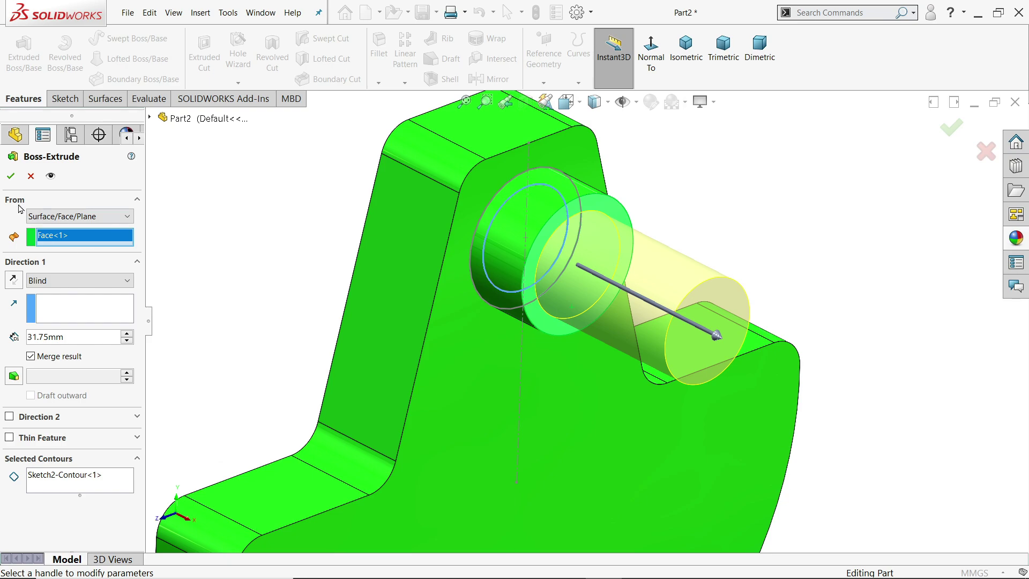
click(10, 173)
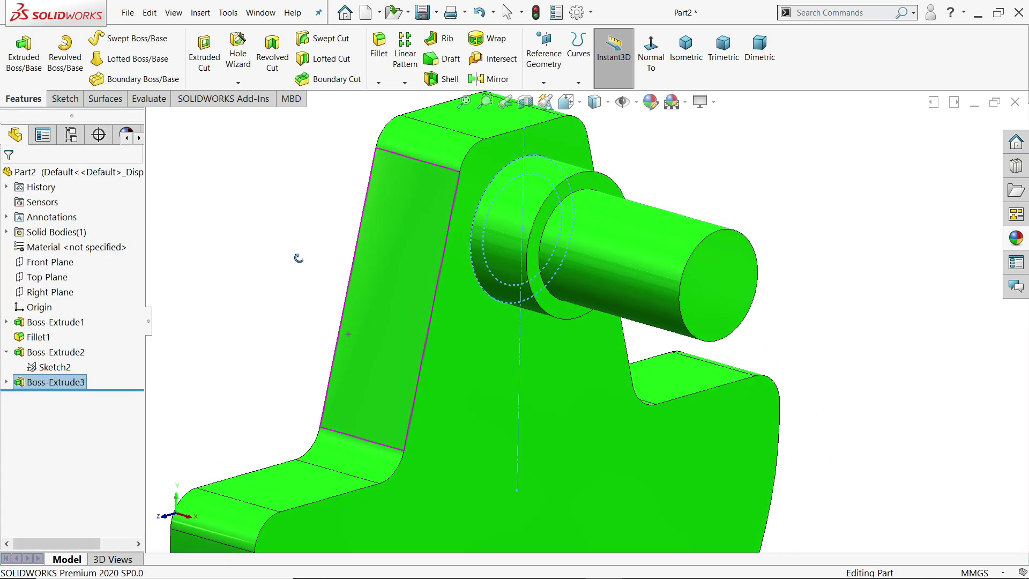
- Chamfer the end face of the 19 mm pin with a 1 mm distance at 45 degrees
middle_drag(299, 258, 274, 287)
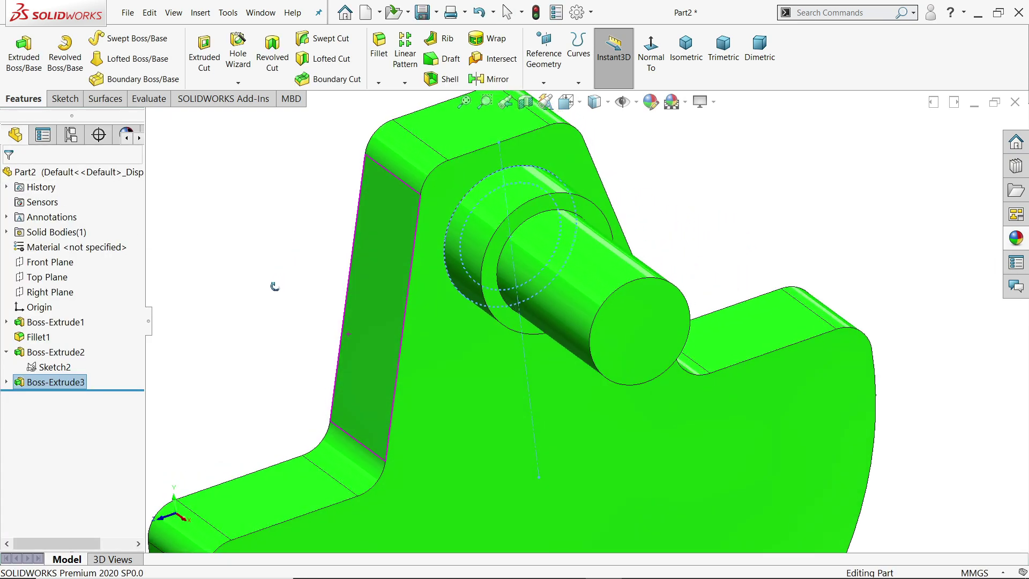
click(378, 83)
click(403, 112)
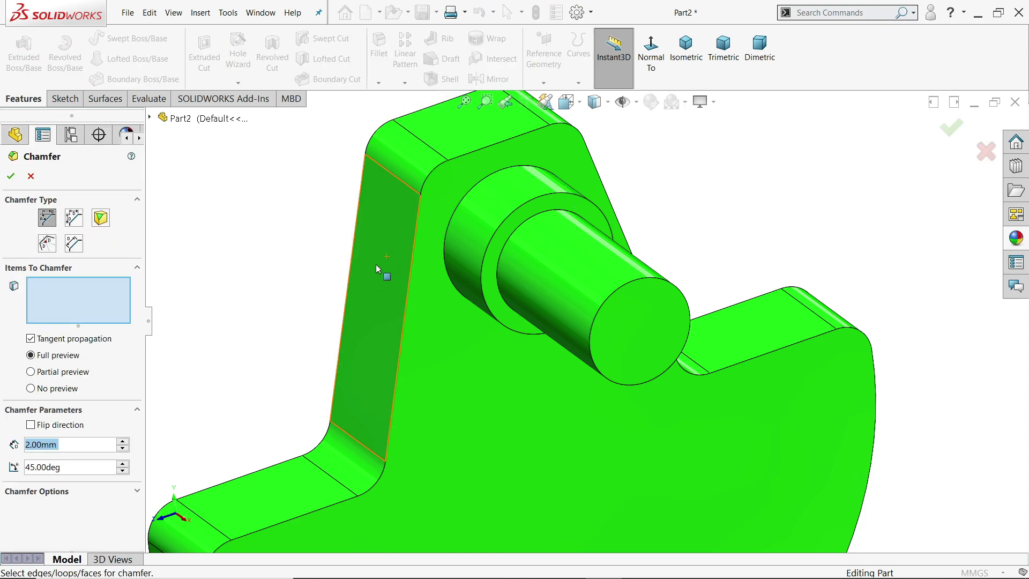
text(1)
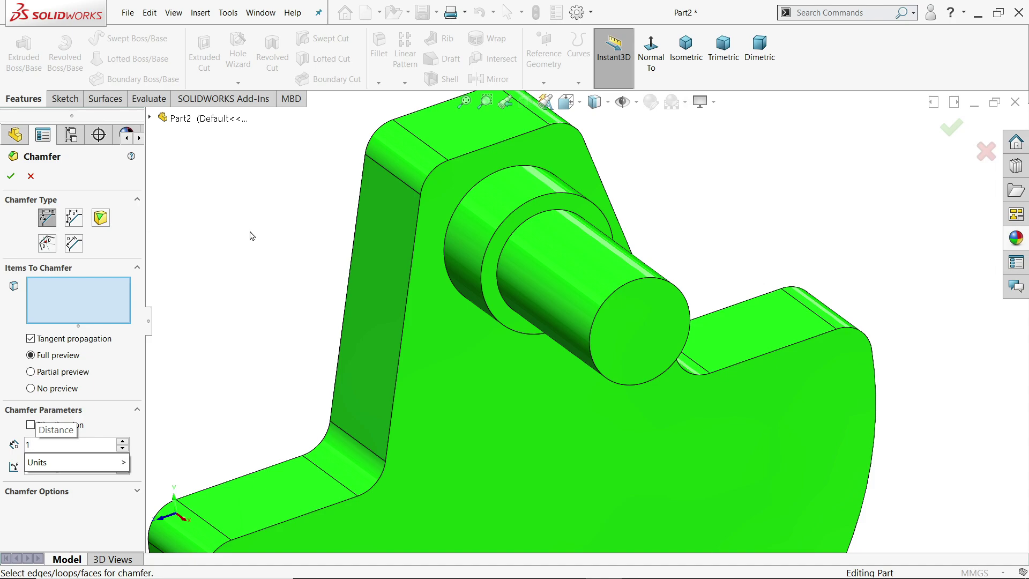
key(Return)
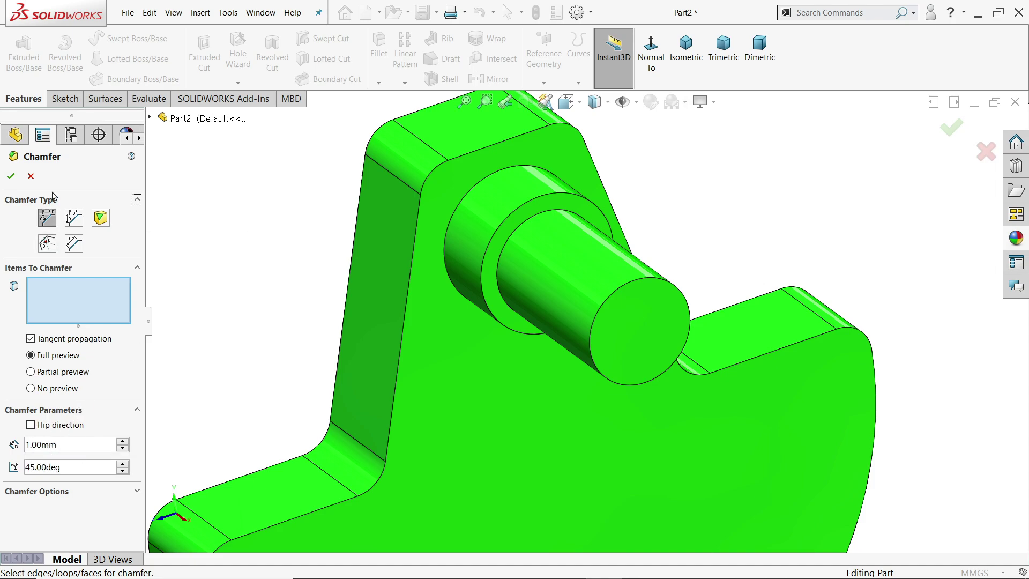
click(619, 321)
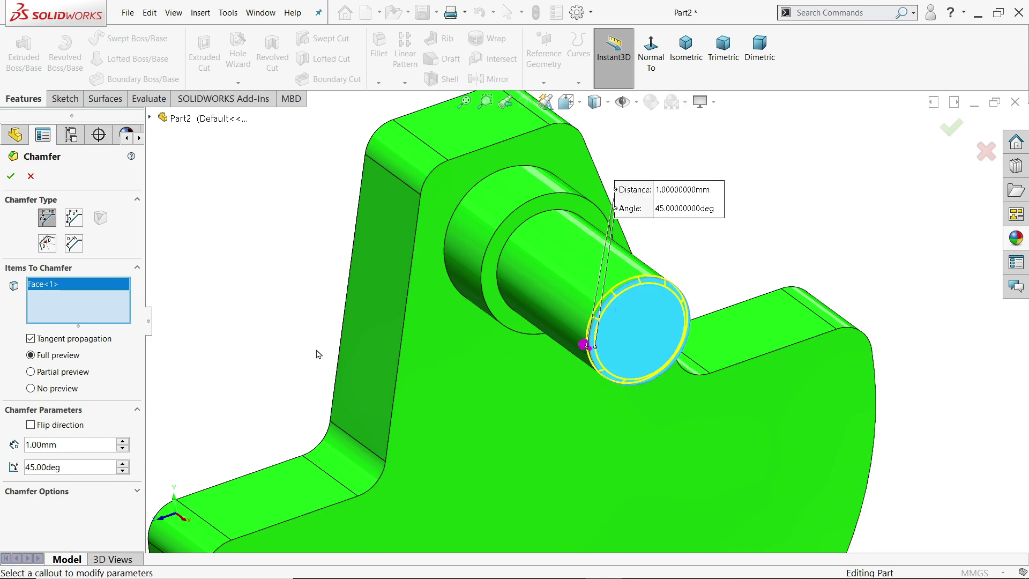
click(11, 176)
- Apply the polished steel appearance to both pin extrusions and the chamfer
scroll(482, 299, up, 4)
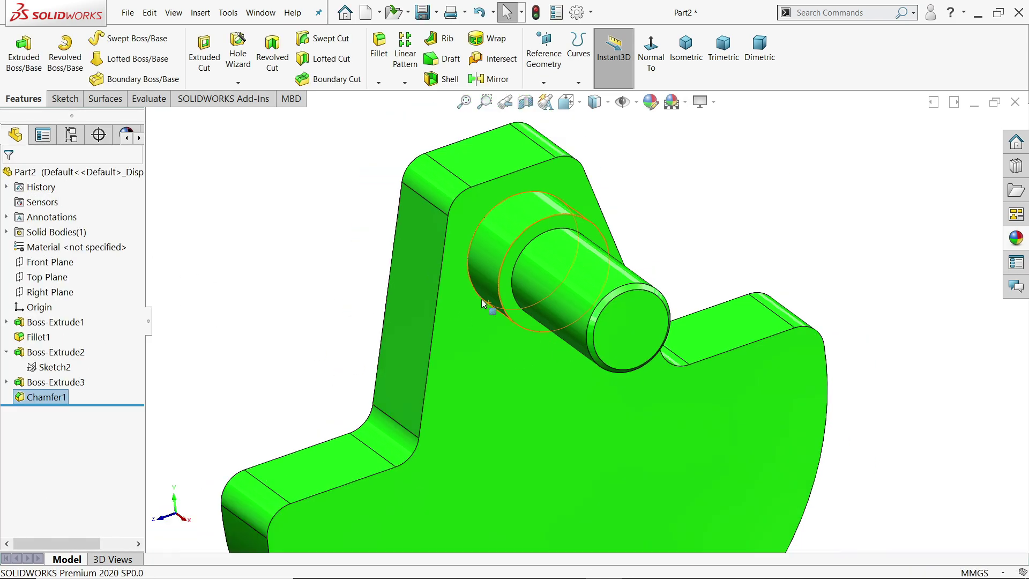
middle_drag(623, 375, 616, 407)
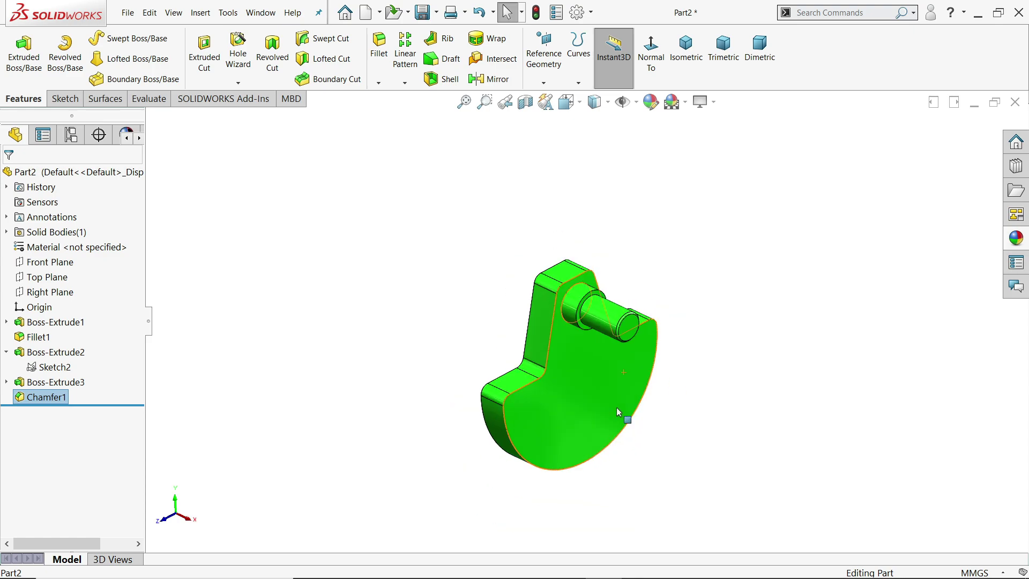
click(53, 386)
shift+click(48, 355)
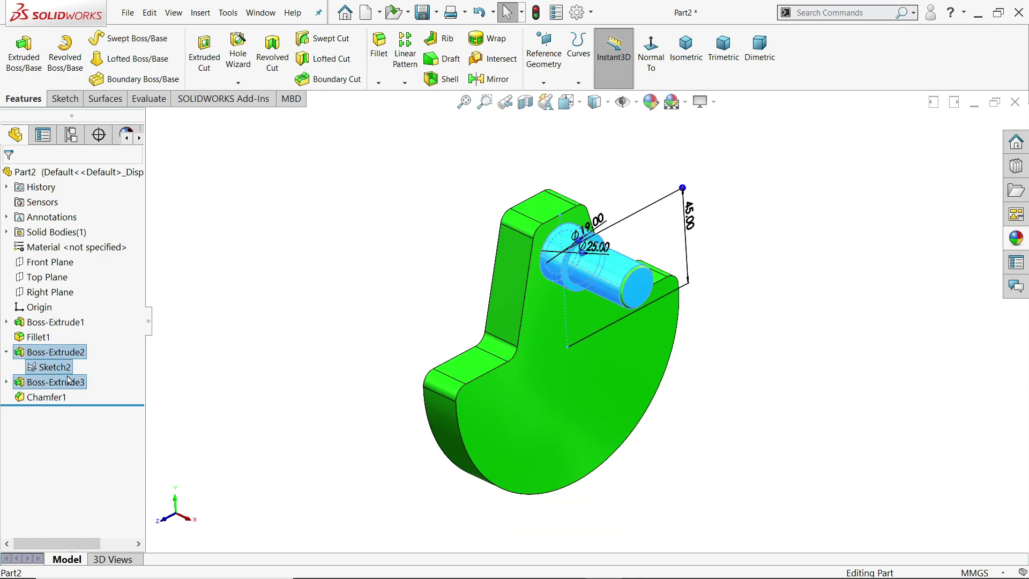
shift+click(47, 397)
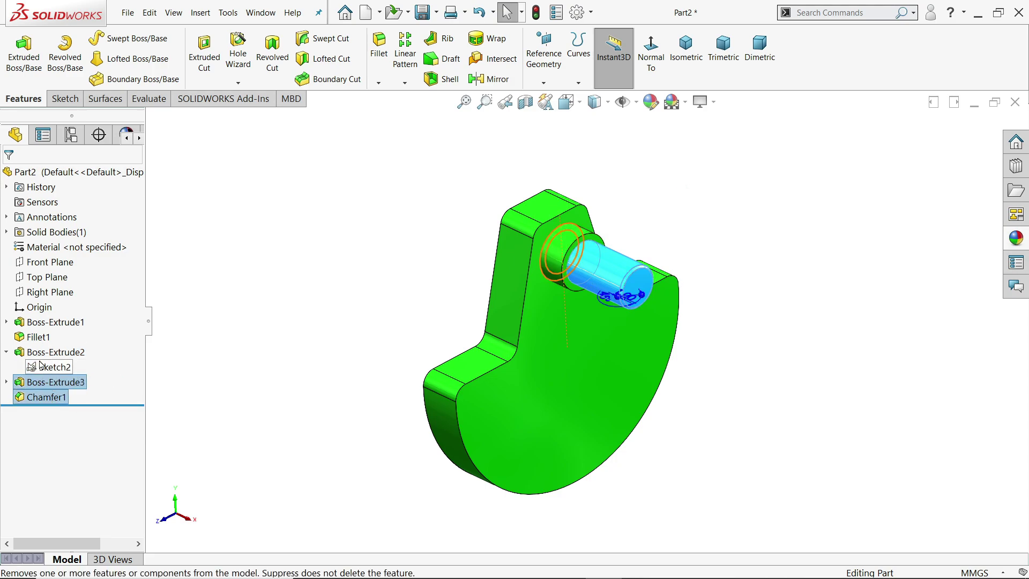
ctrl+click(43, 354)
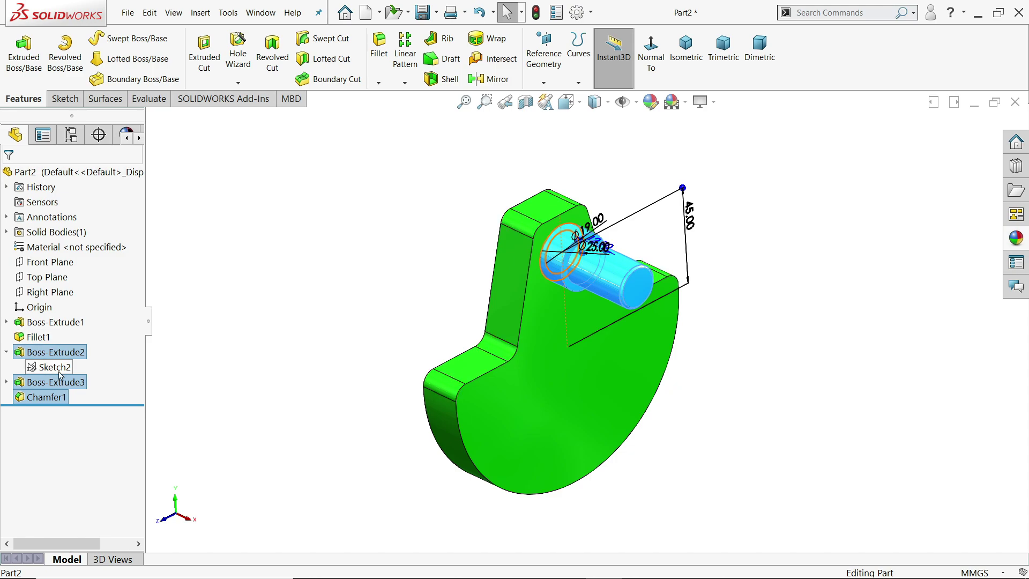
click(1021, 245)
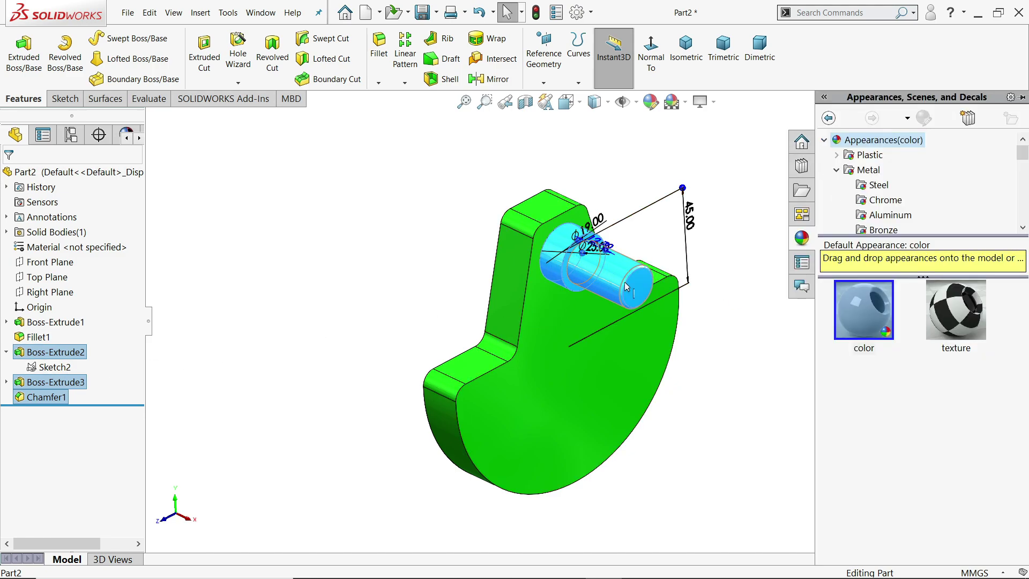
click(878, 185)
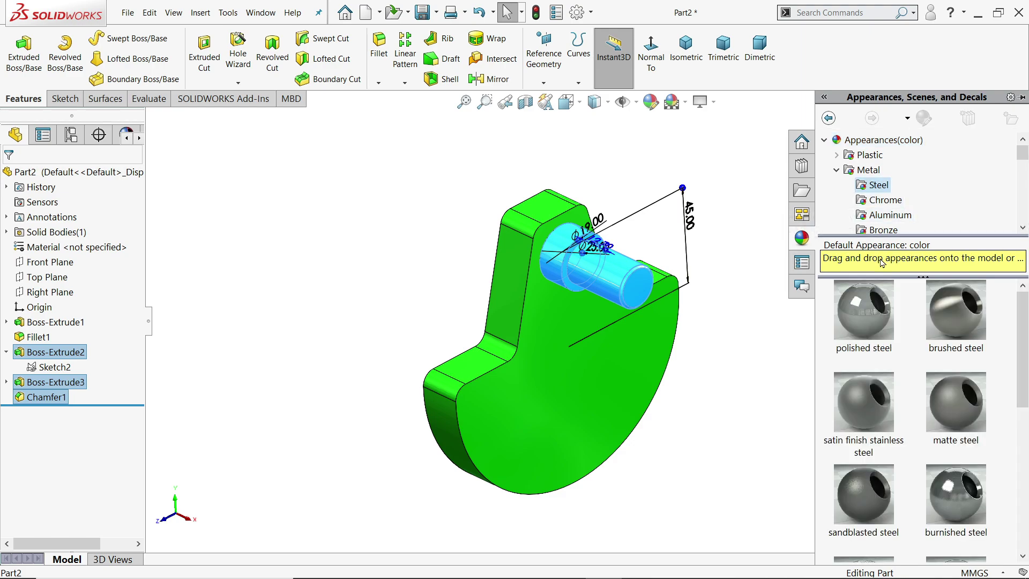
click(865, 328)
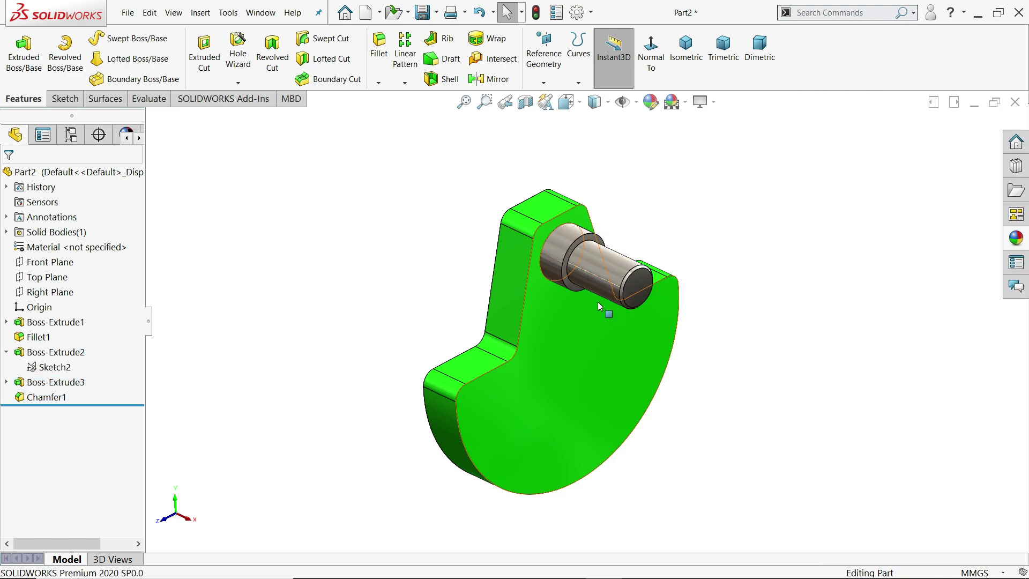
- Start a sketch on the flange face opposite the pin, and check the shaft dimensions in the connecting shaft reference drawing
scroll(597, 302, down, 3)
mouse_move(597, 301)
middle_down()
mouse_move(558, 300)
mouse_move(590, 295)
middle_up()
scroll(595, 300, up, 5)
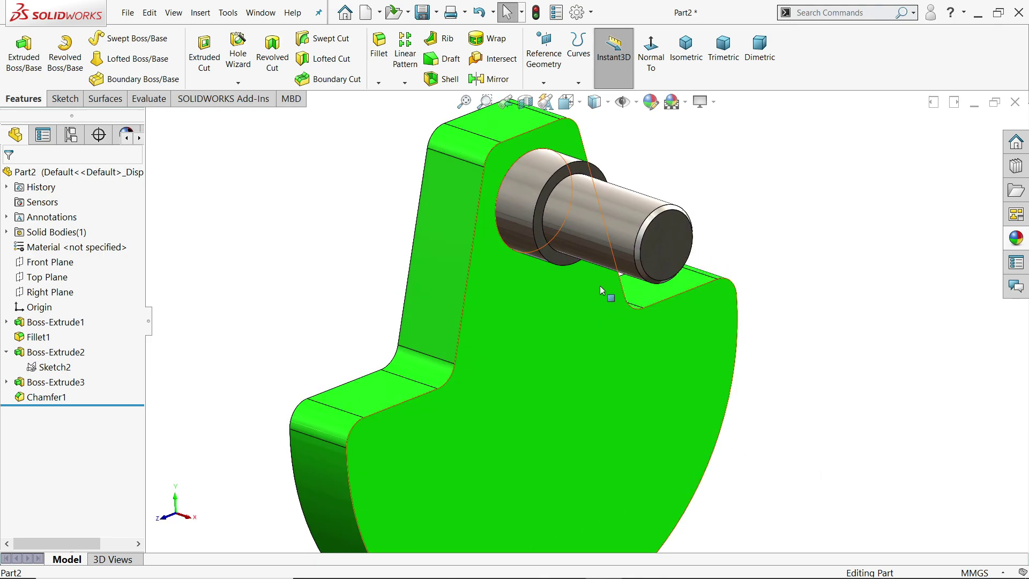
middle_drag(595, 338, 722, 358)
click(611, 376)
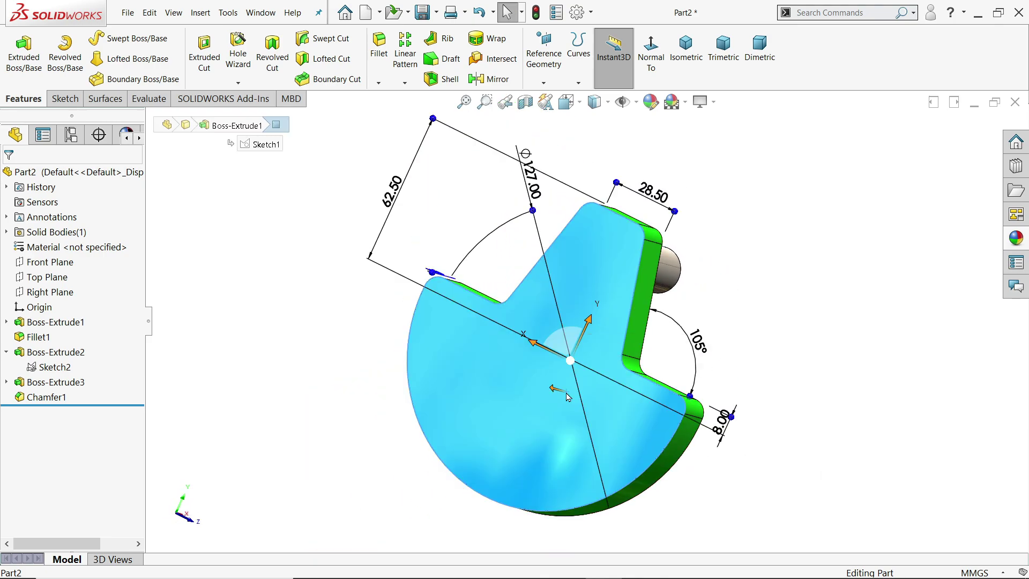
click(612, 362)
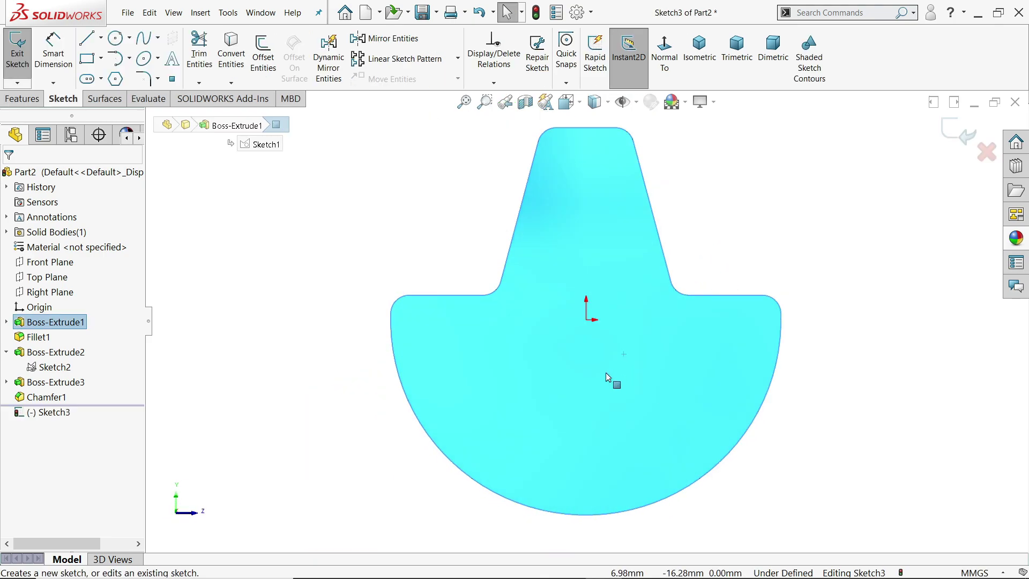
key(alt+Tab)
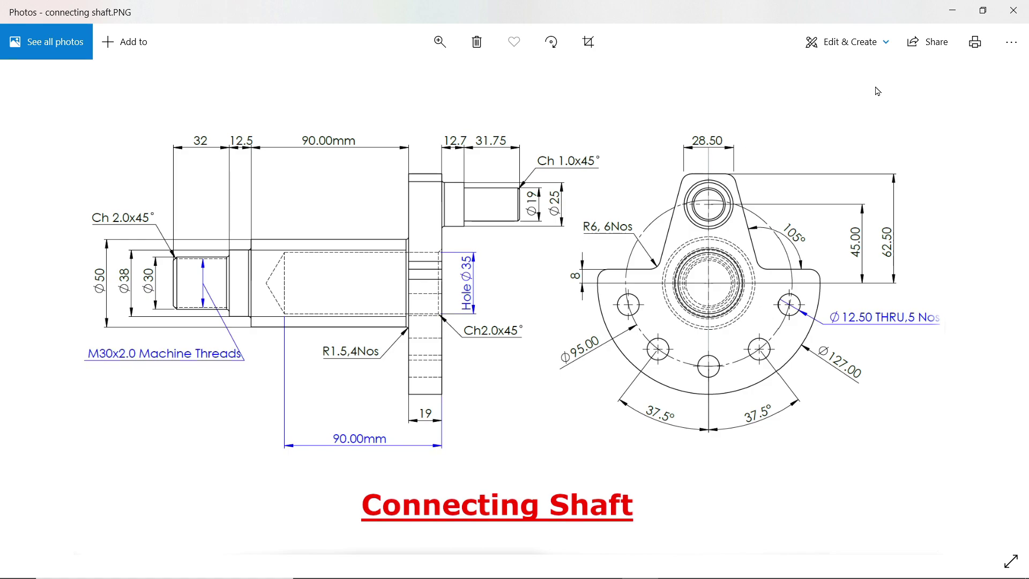
click(952, 12)
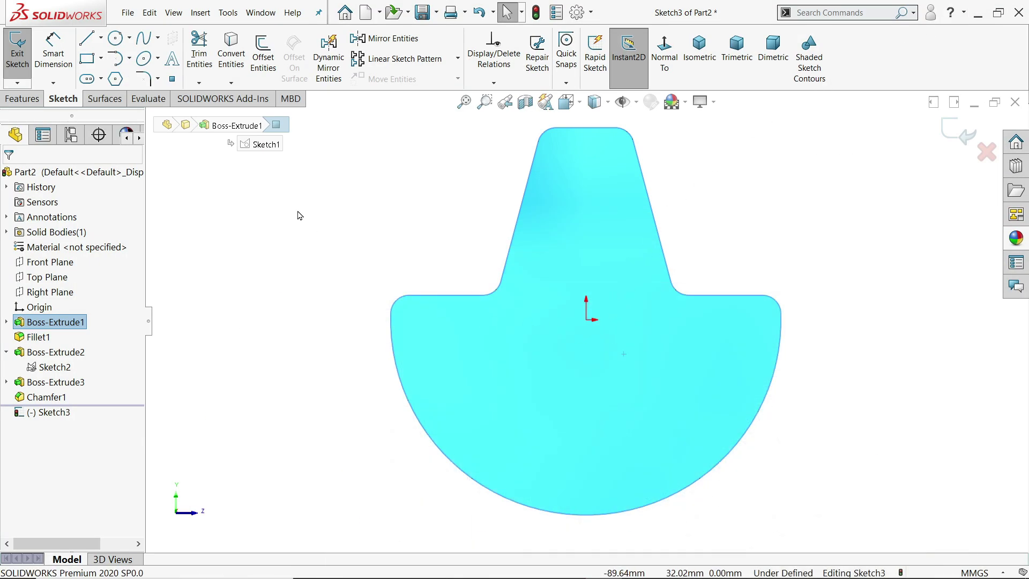
- Sketch three concentric circles centered on the origin with diameters of 50, 38 and 30 mm
click(117, 38)
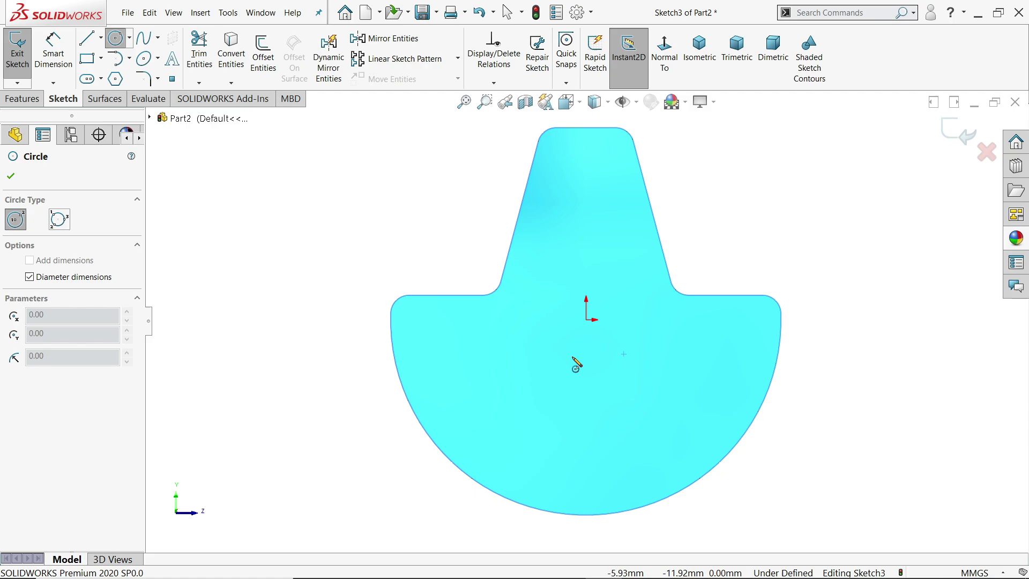
click(594, 319)
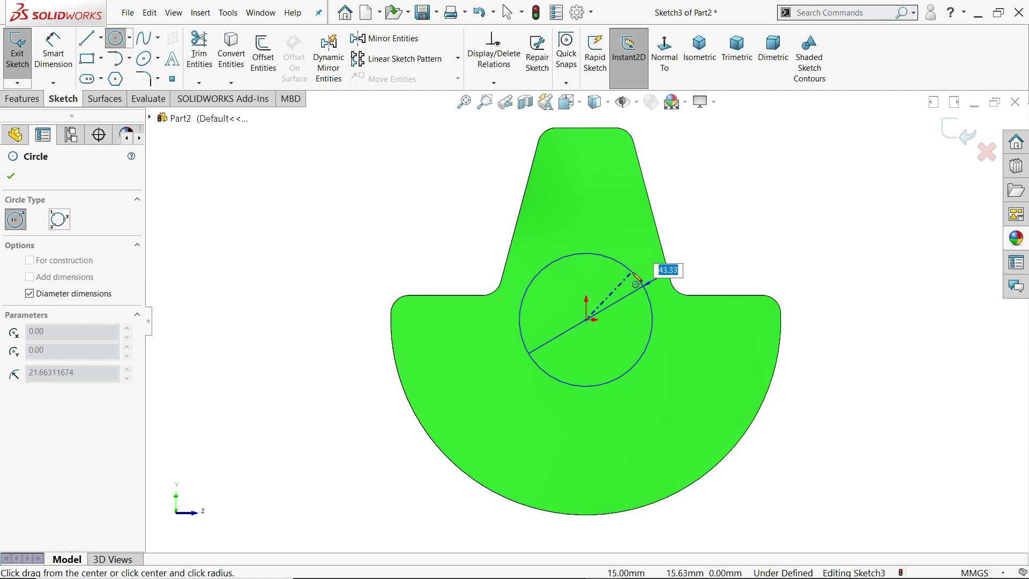
text(50)
key(Return)
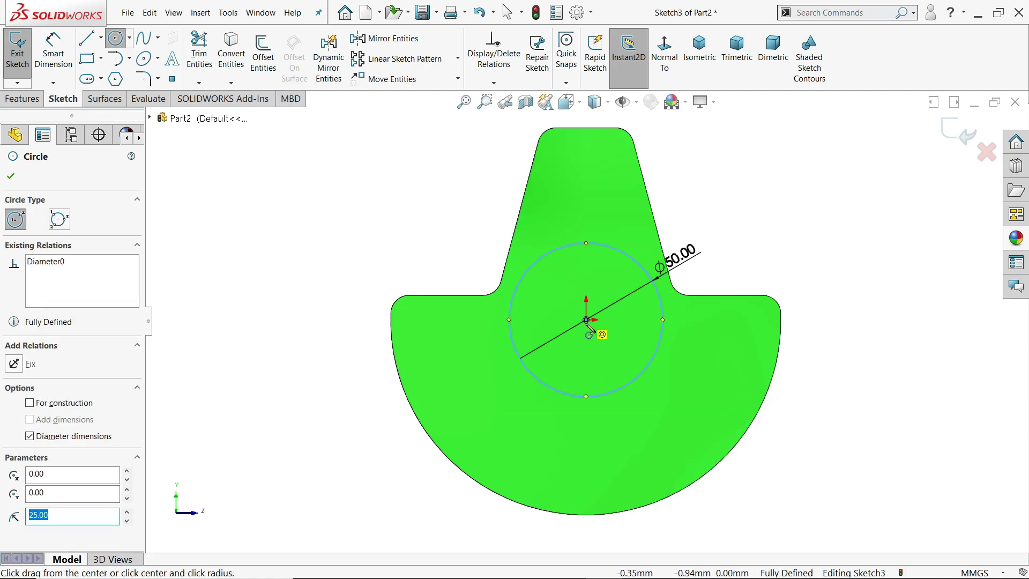
scroll(587, 320, down, 5)
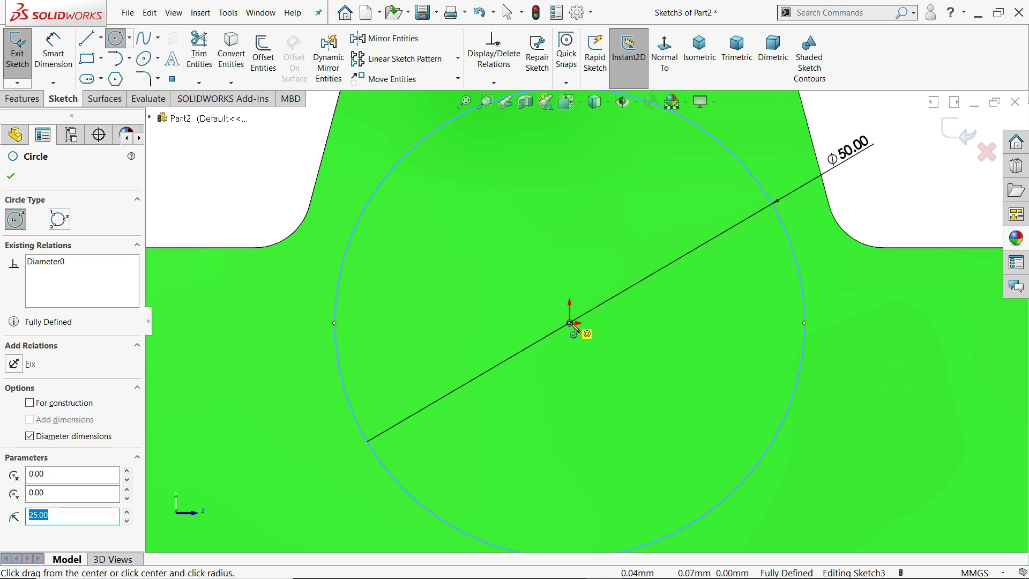
click(571, 324)
scroll(571, 323, up, 3)
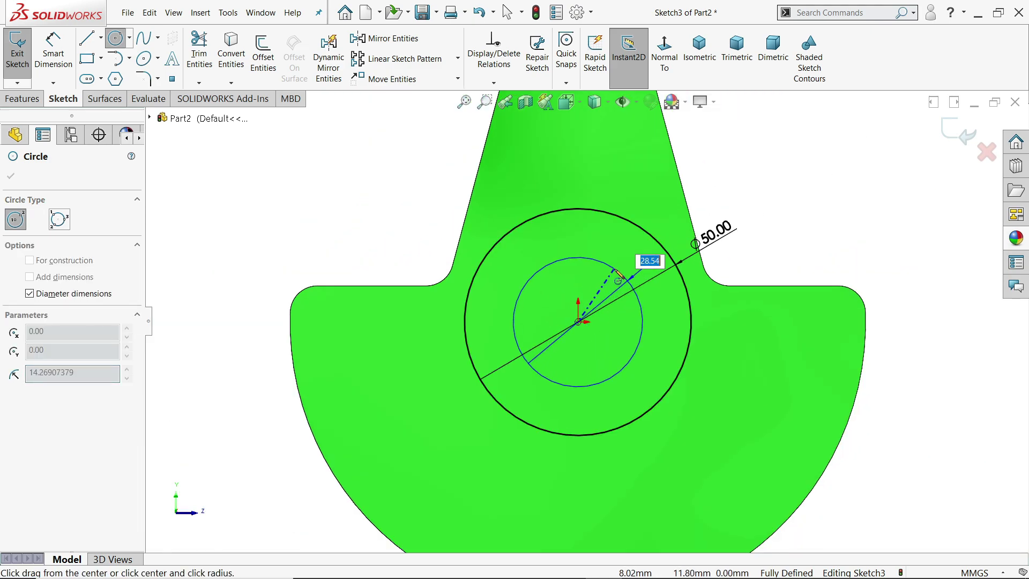
text(38)
key(Return)
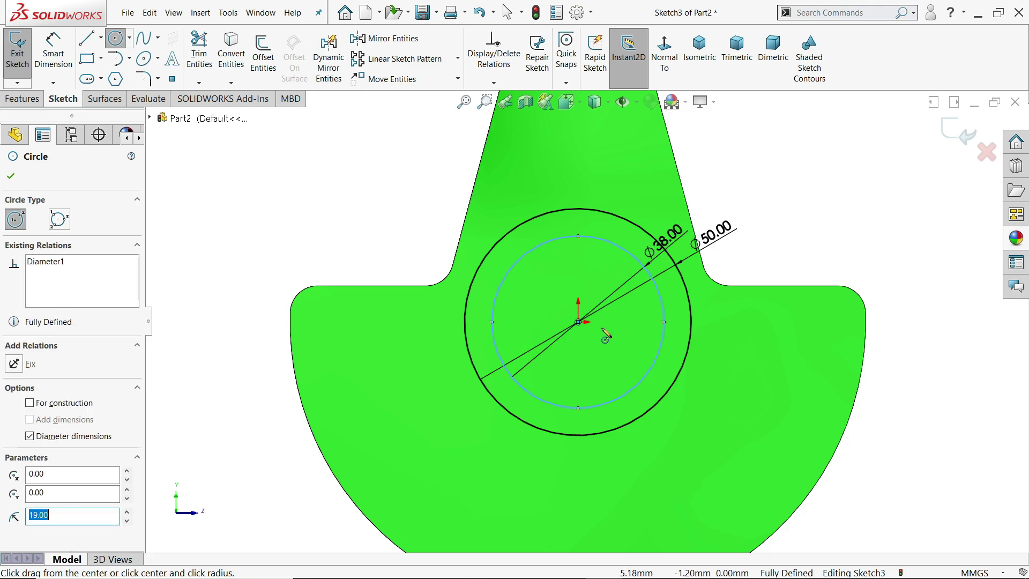
click(579, 322)
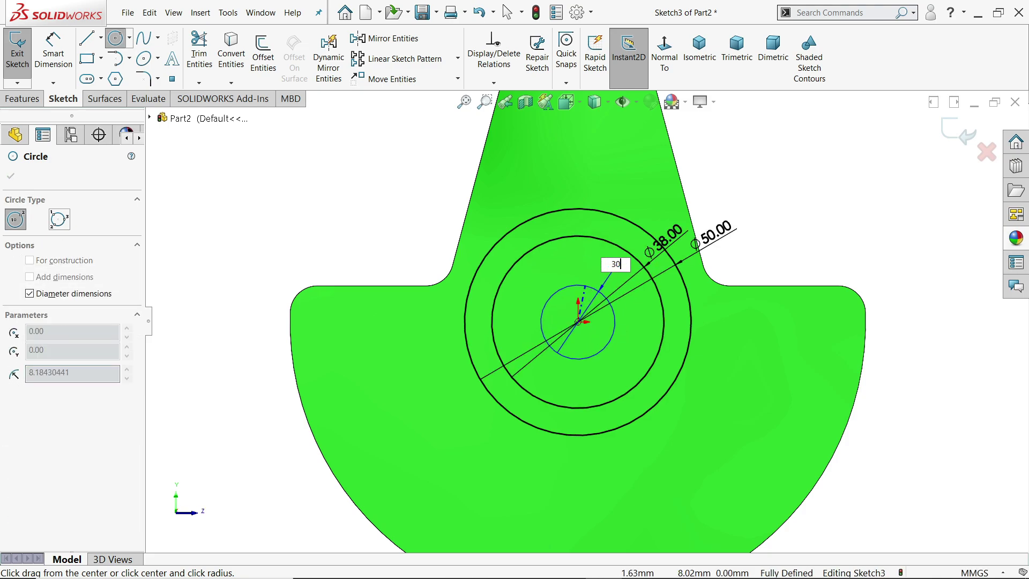
key(Return)
key(Escape)
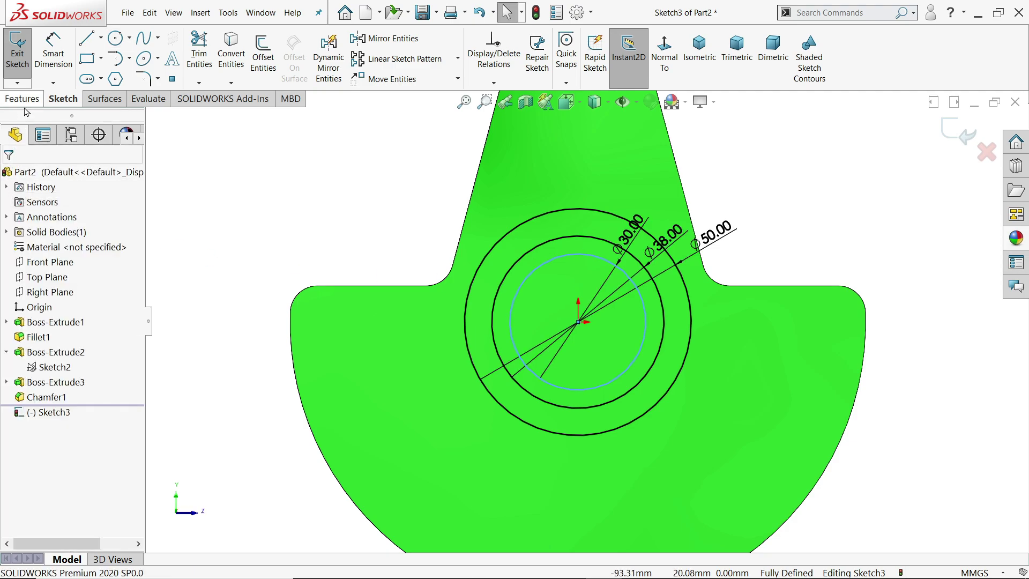
- Extrude the 50 mm circle 90 mm outward from the flange face
click(21, 99)
click(23, 54)
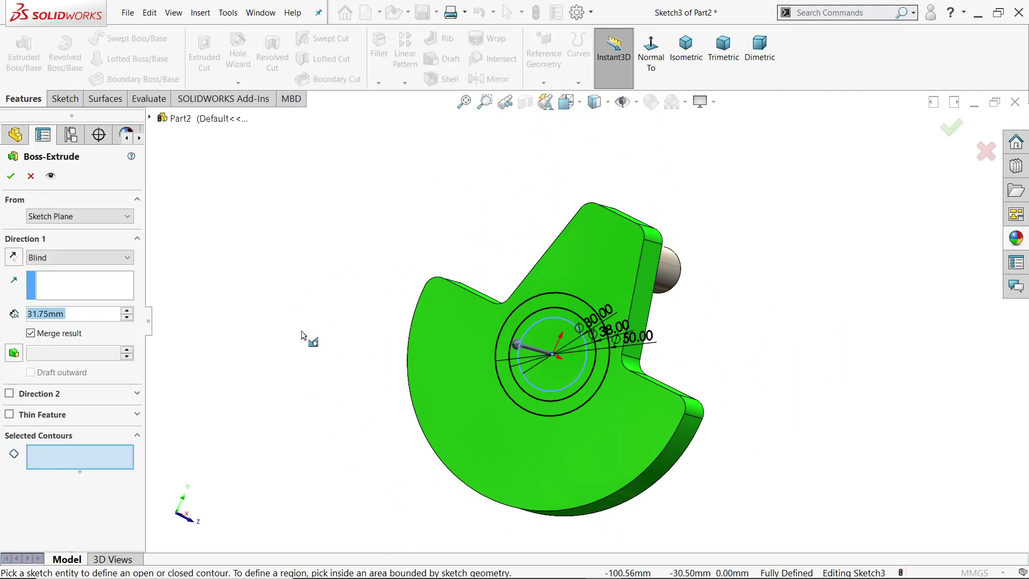
click(593, 405)
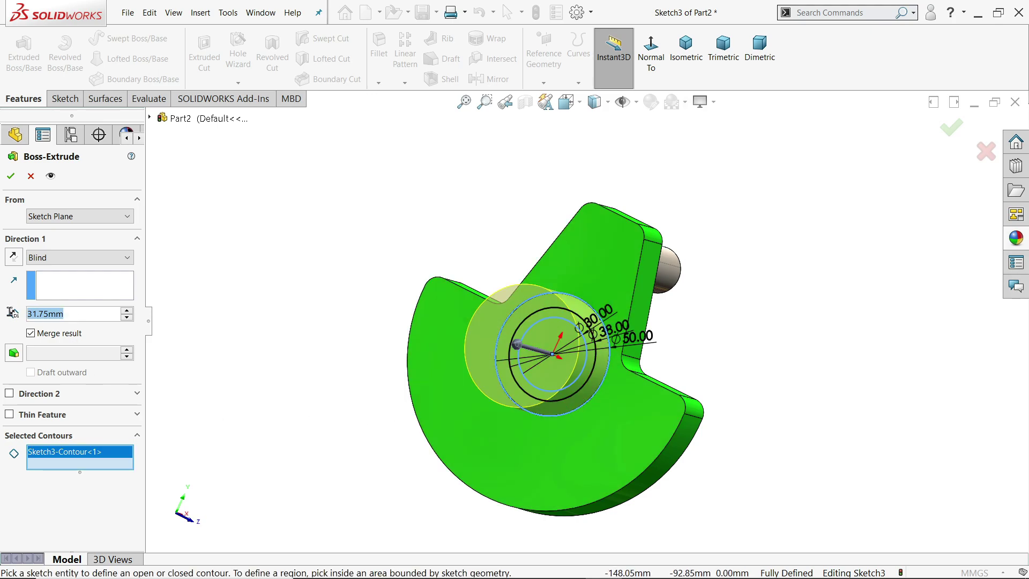
text(90)
key(Return)
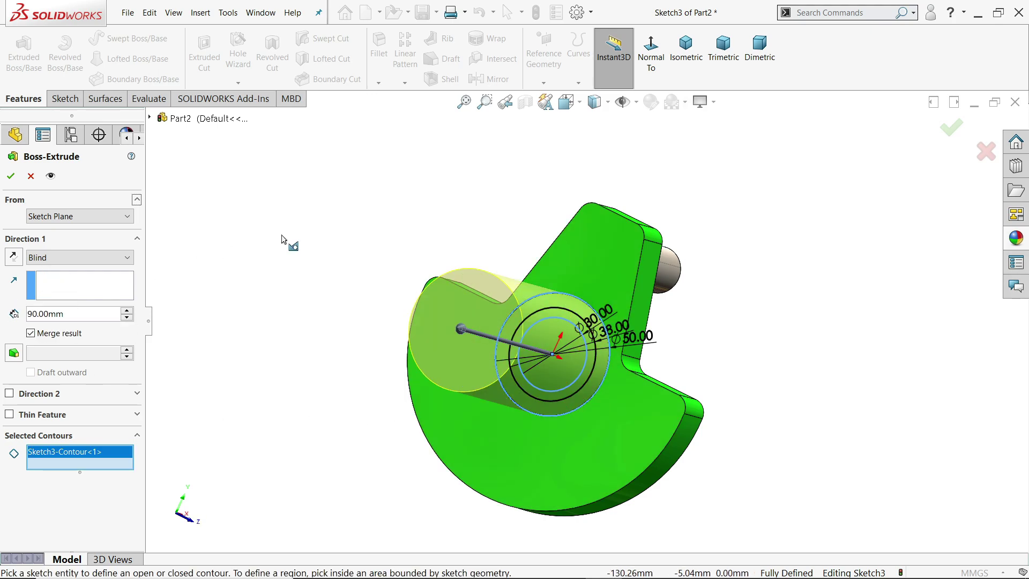
middle_drag(324, 285, 274, 259)
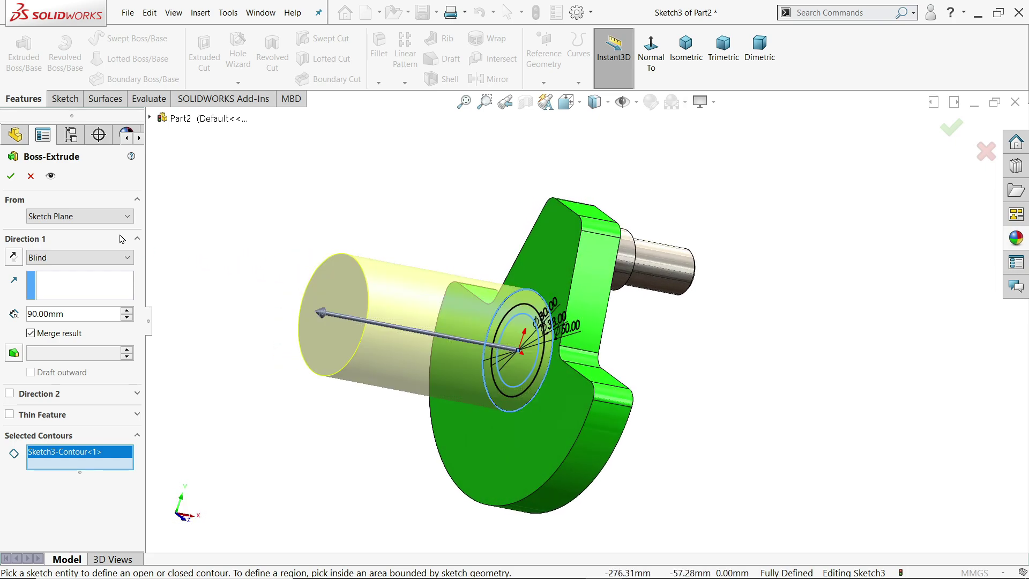
click(10, 176)
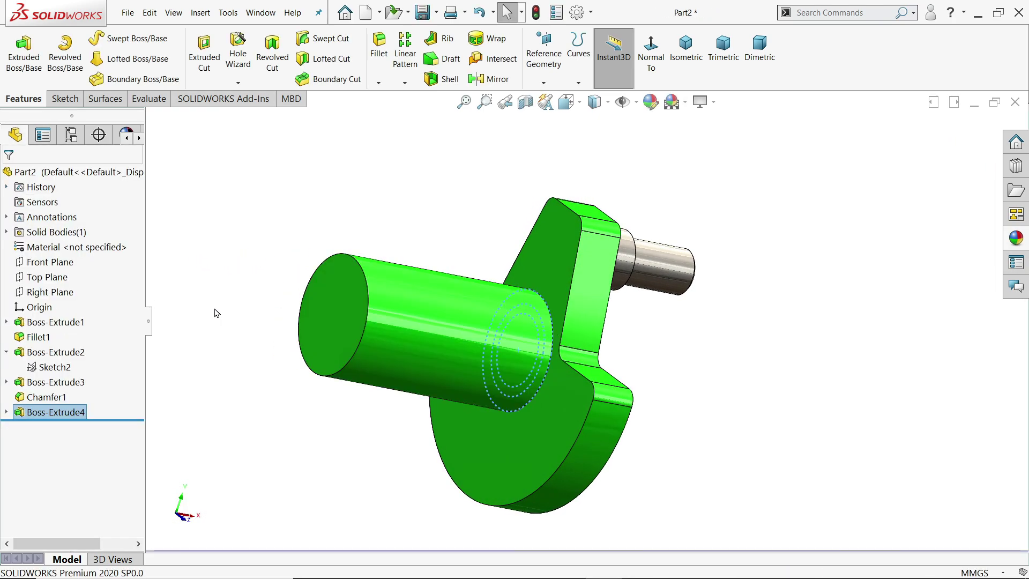
- Start a boss extrusion from the shaft's circle sketch with only the 38 mm circle as the selected contour
click(6, 412)
click(53, 426)
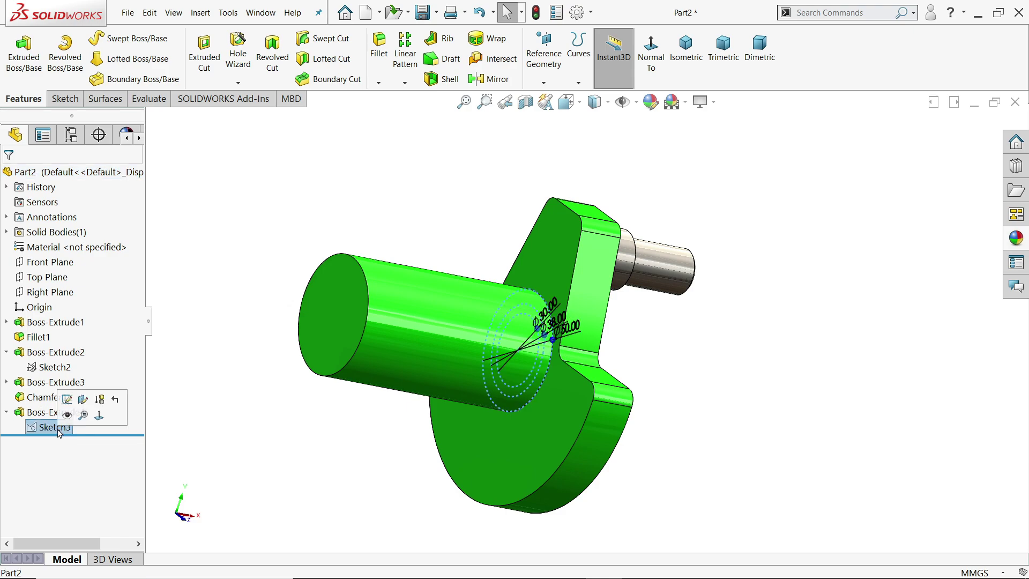
click(35, 59)
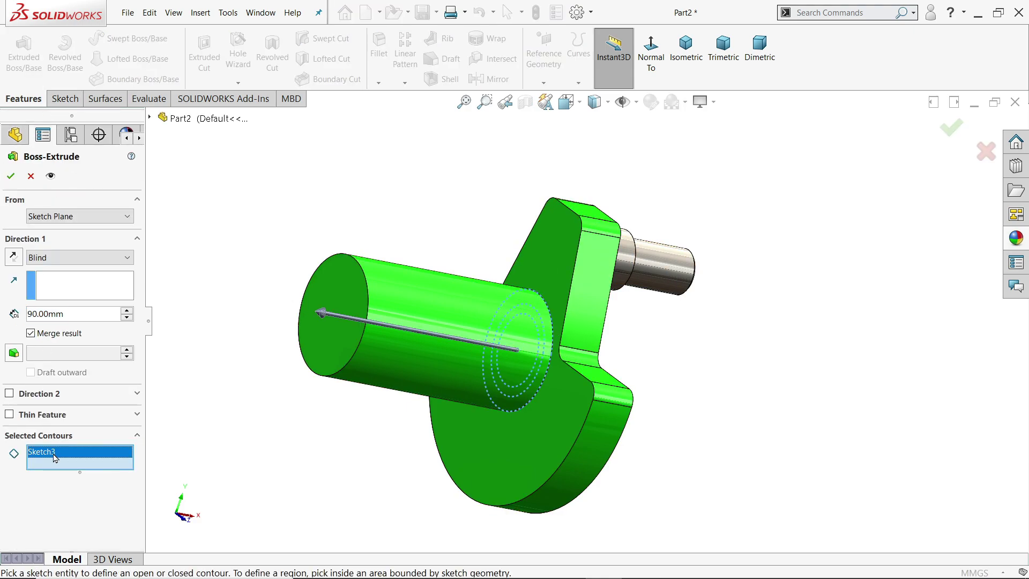
right_click(80, 455)
click(79, 463)
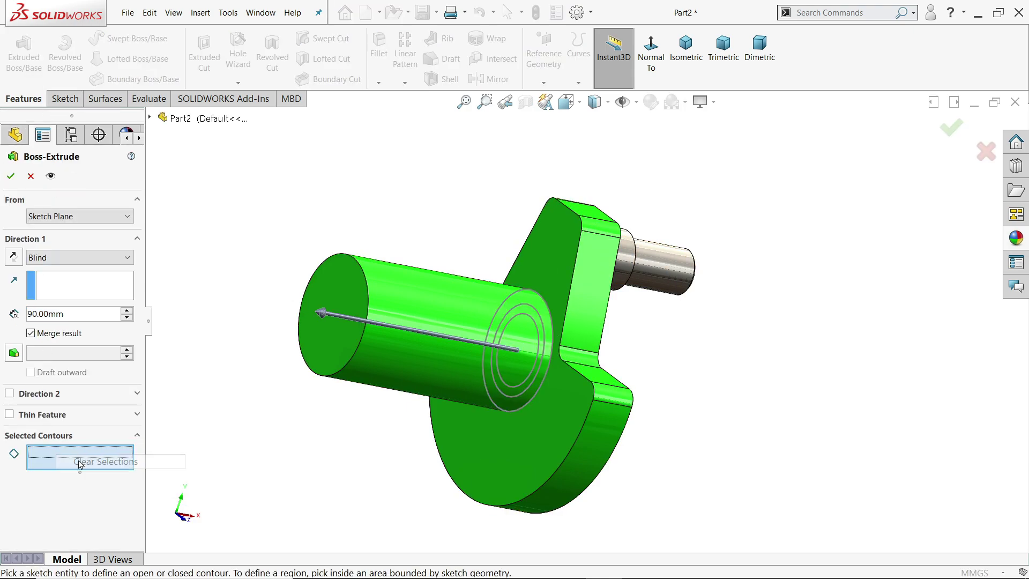
click(536, 387)
- Check the 38 mm step's length in the connecting shaft reference drawing and set the extrusion depth to 12.5 mm
drag(73, 315, 25, 312)
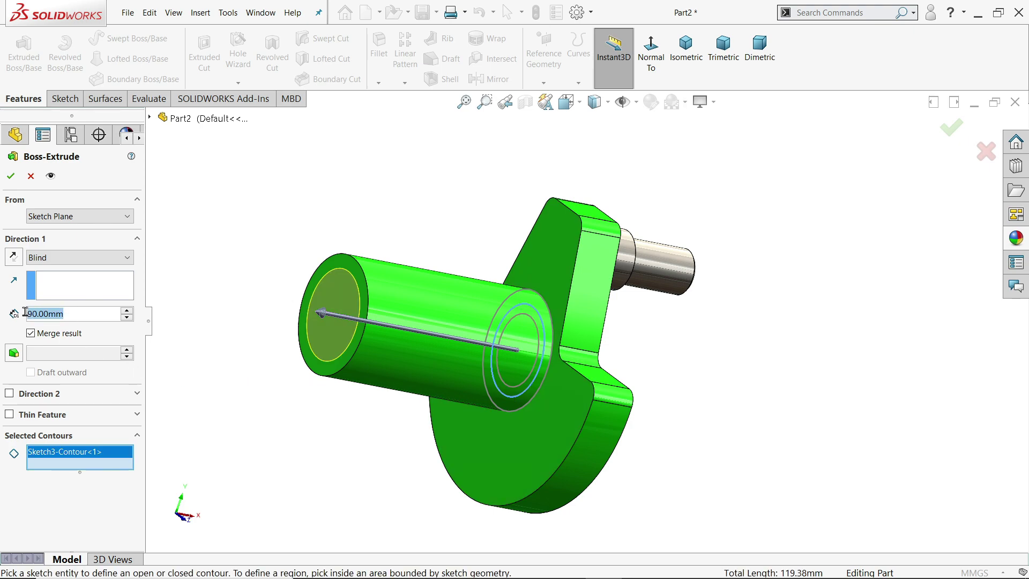
text(10)
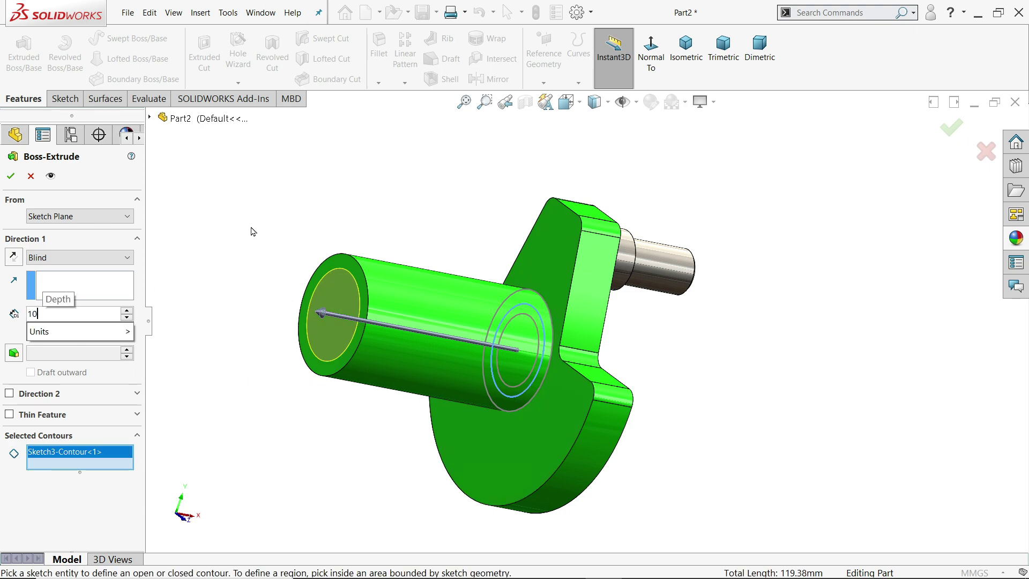
key(alt+Tab)
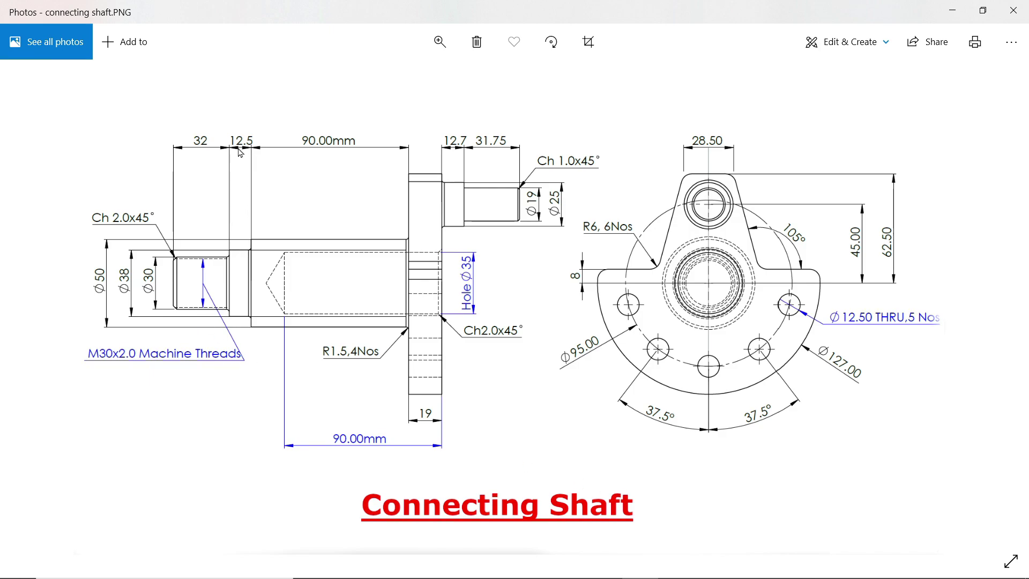
click(954, 17)
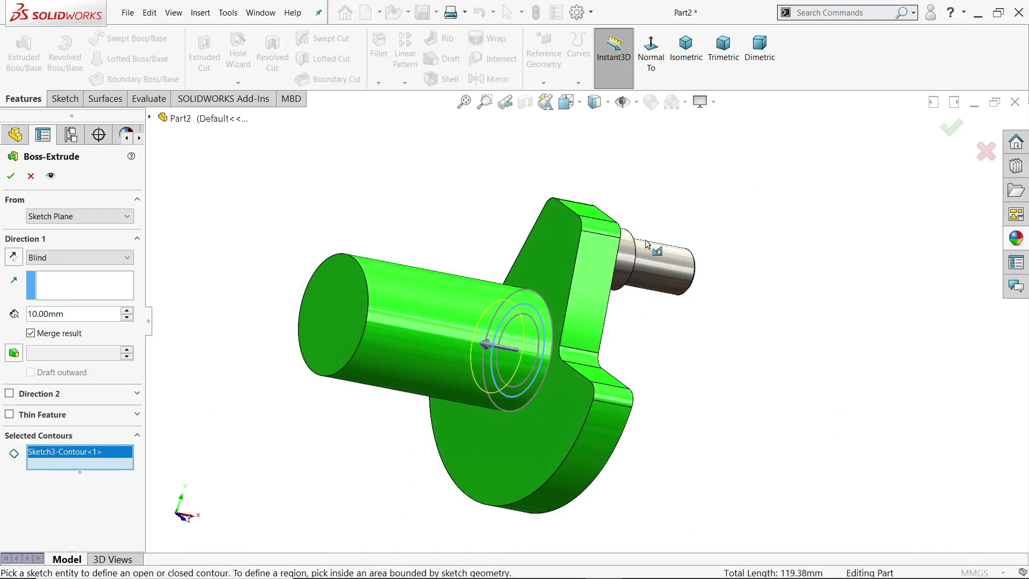
drag(70, 315, 20, 310)
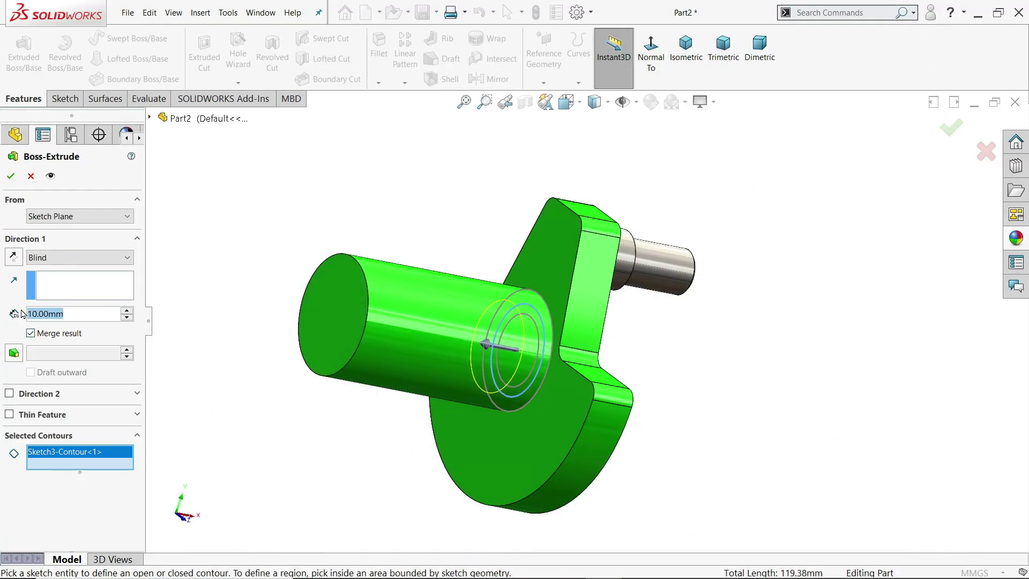
text(12.5)
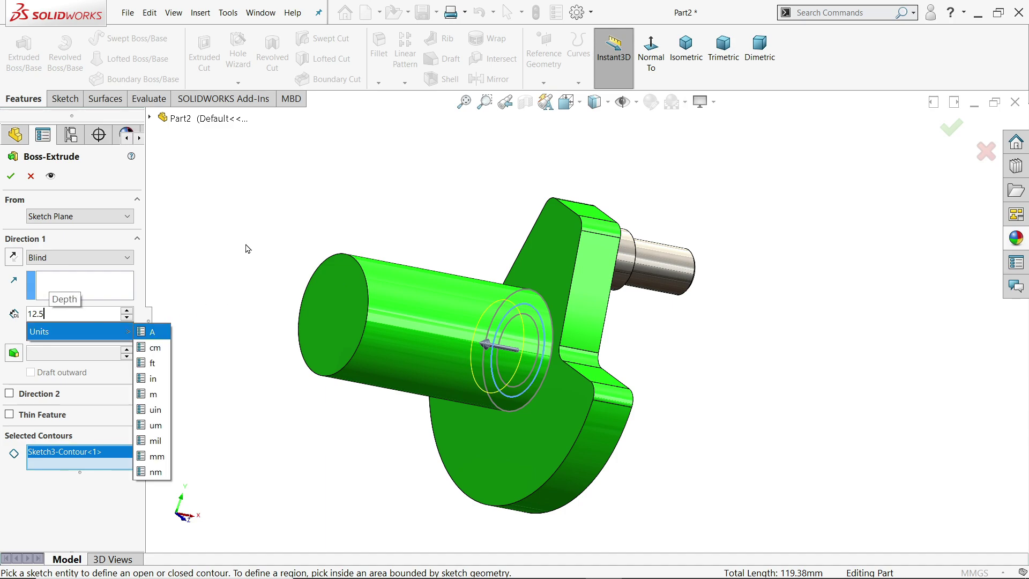
key(Return)
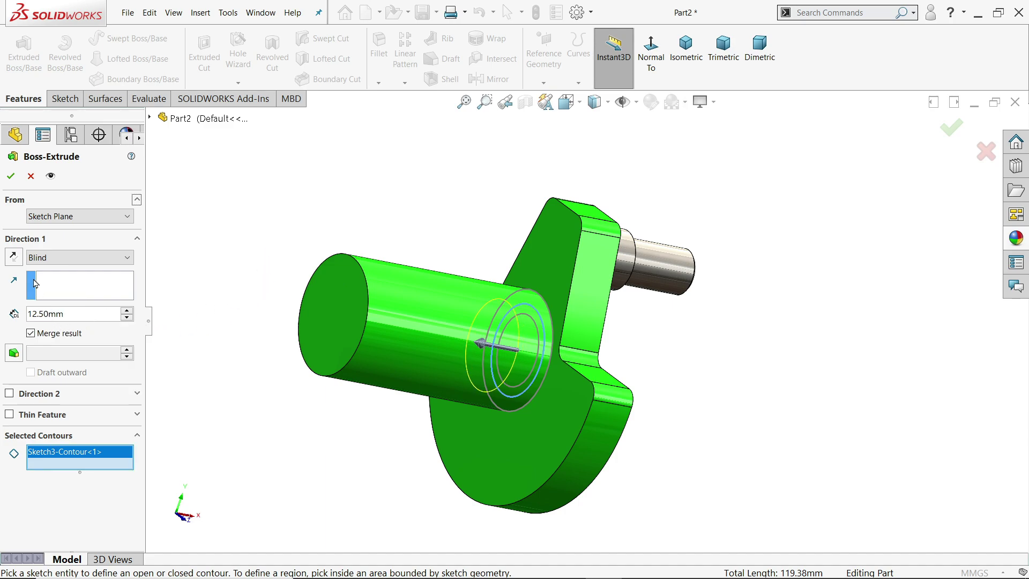
- Make the 38 mm extrusion start from the end face of the 50 mm shaft and apply it
click(71, 217)
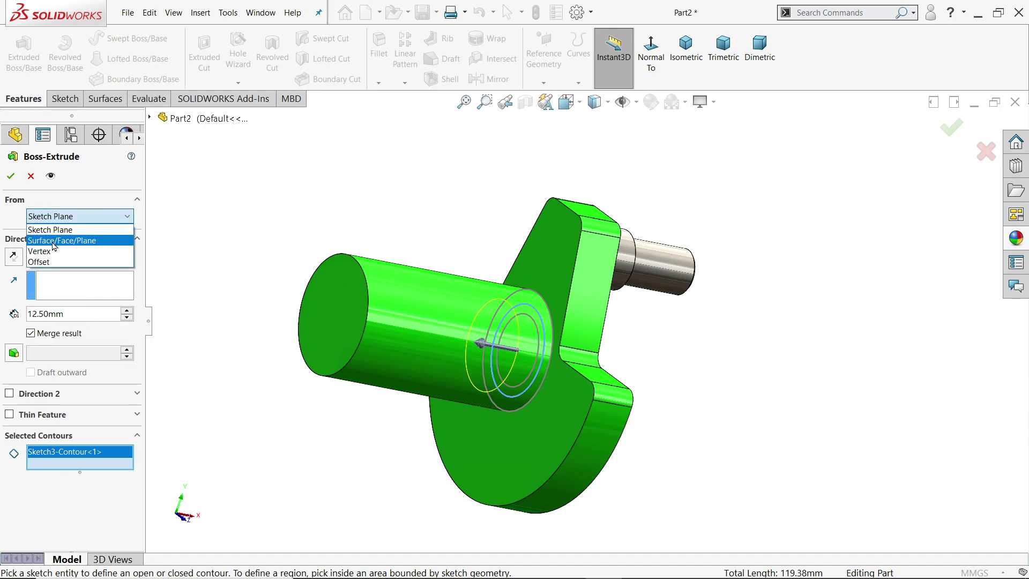
click(53, 241)
click(333, 321)
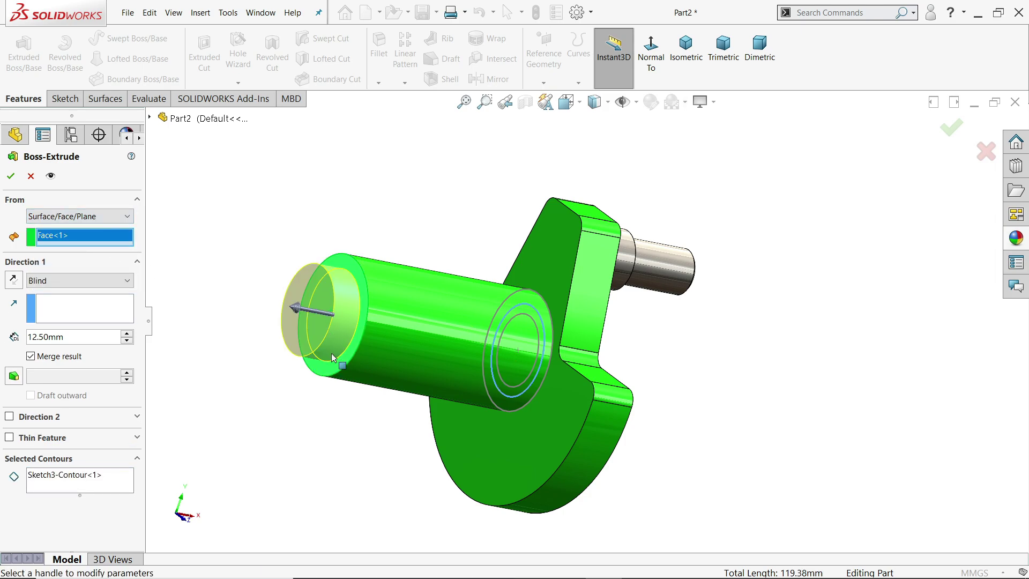
scroll(357, 340, down, 3)
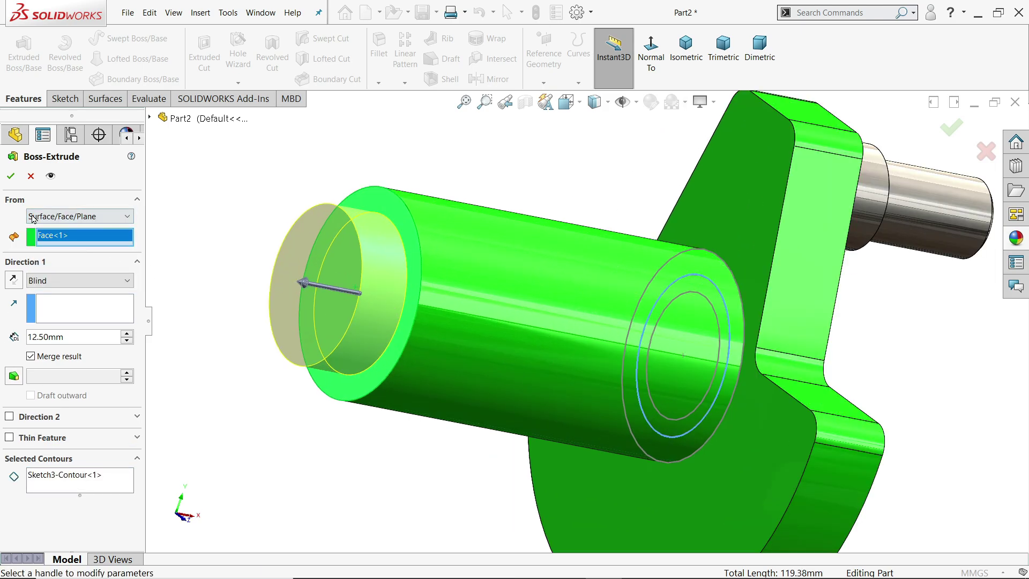
click(12, 177)
- Start another boss extrusion from the same sketch using only the 30 mm circle, with a depth of 32 mm
click(48, 428)
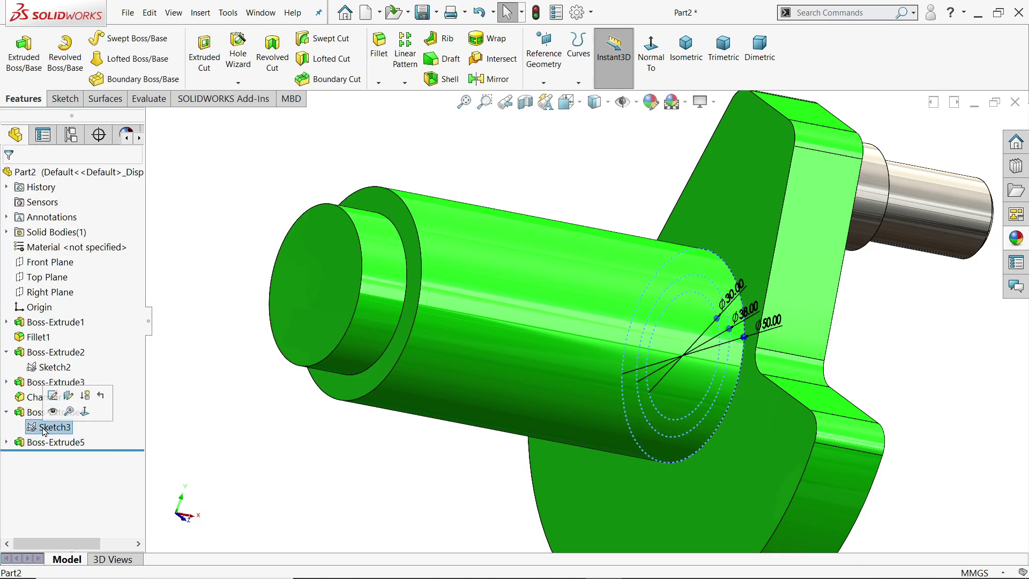
click(23, 54)
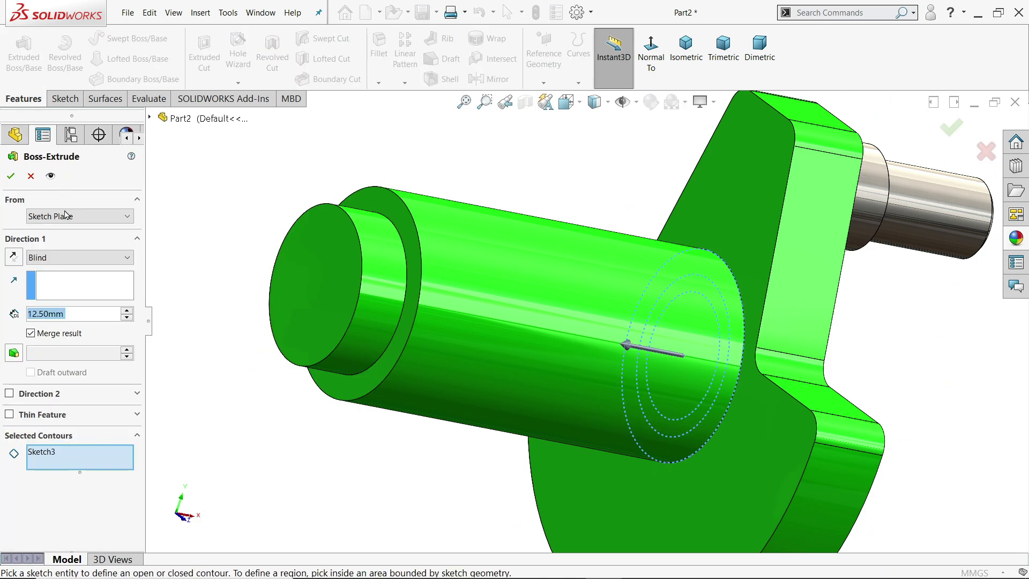
right_click(48, 464)
click(89, 469)
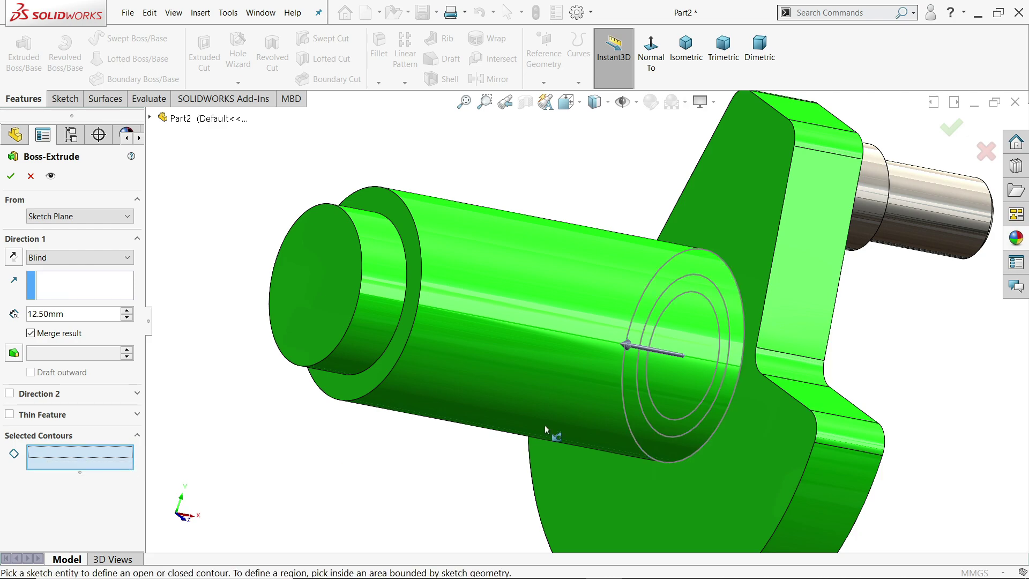
click(682, 425)
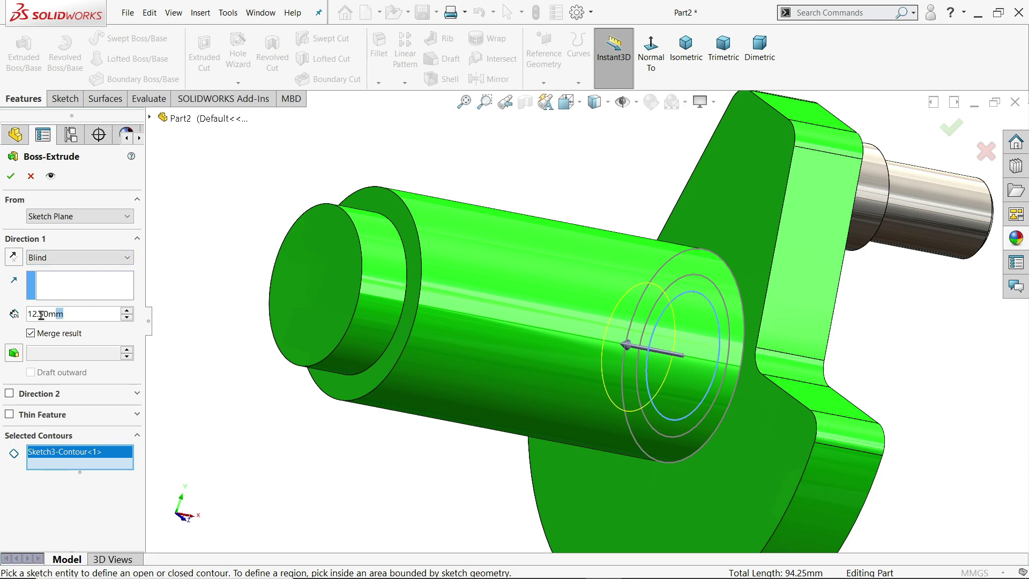
drag(62, 314, 18, 319)
text(32)
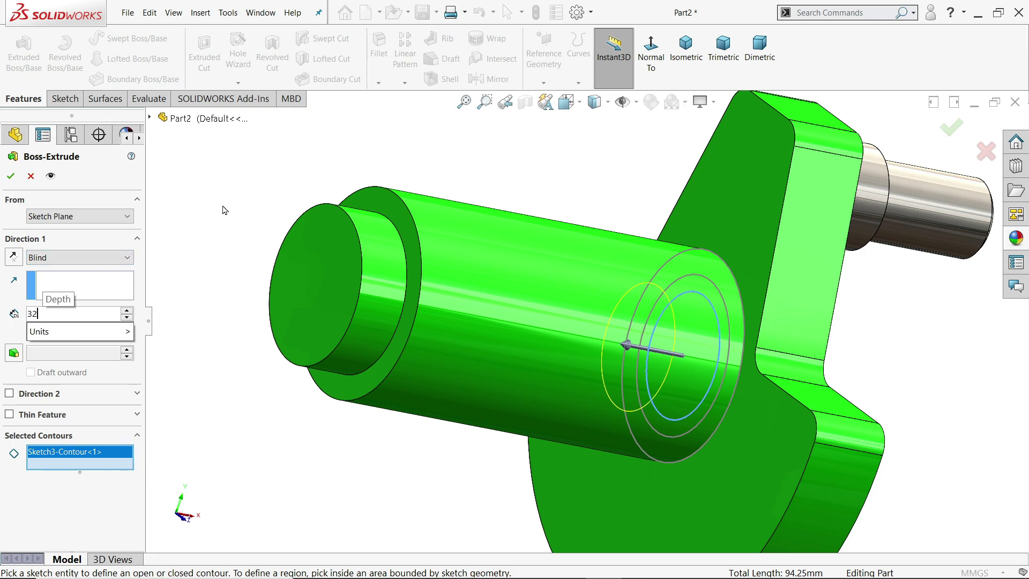
key(Return)
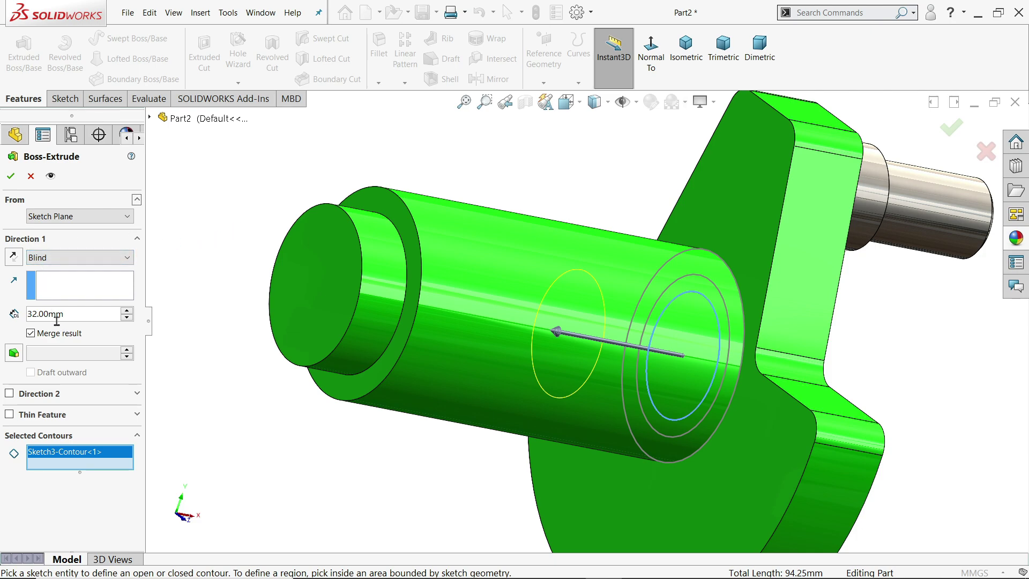
- Make the 30 mm extrusion start from the end face of the 38 mm step and apply it
click(59, 217)
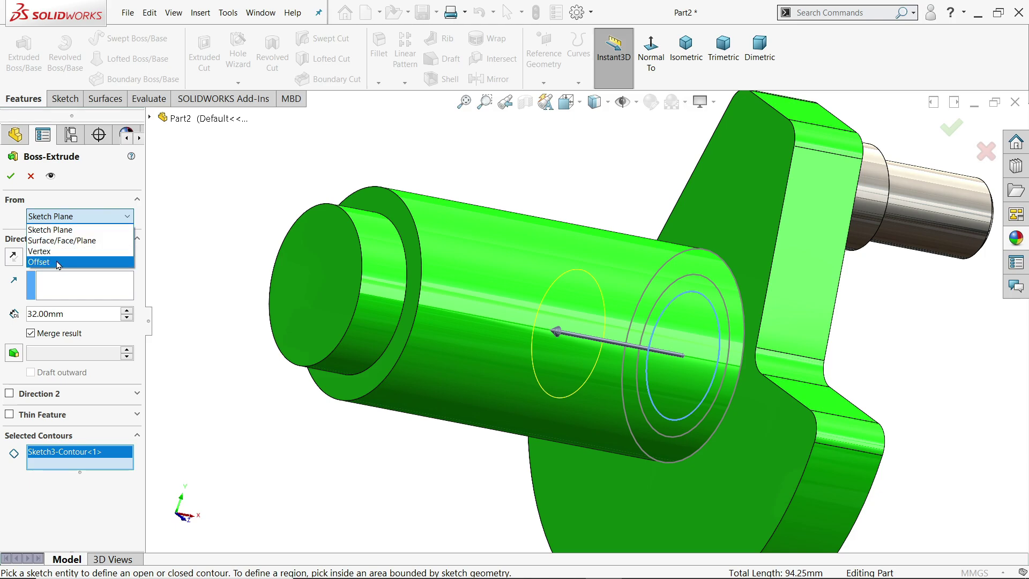
click(59, 236)
click(340, 270)
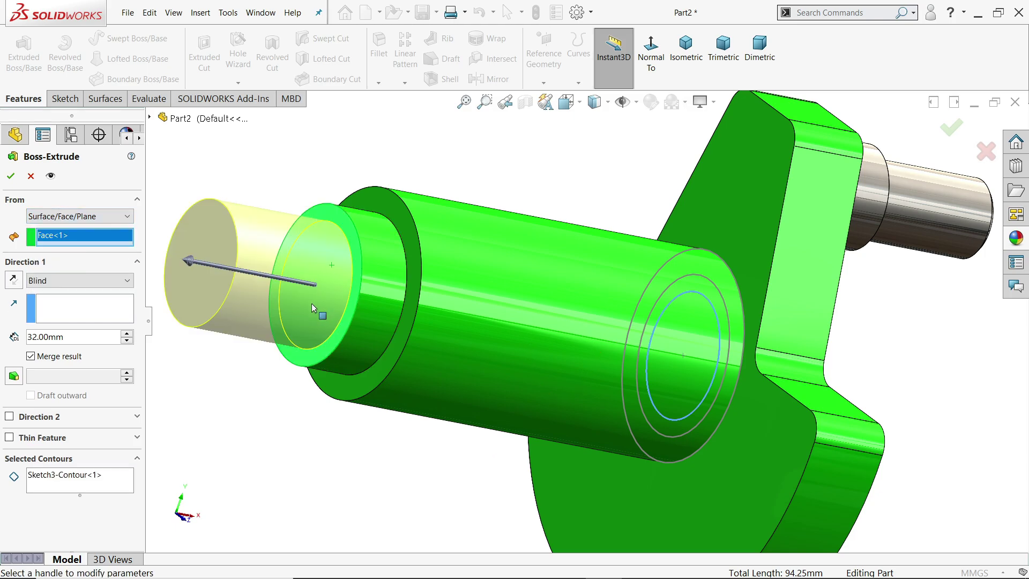
middle_drag(288, 392, 277, 369)
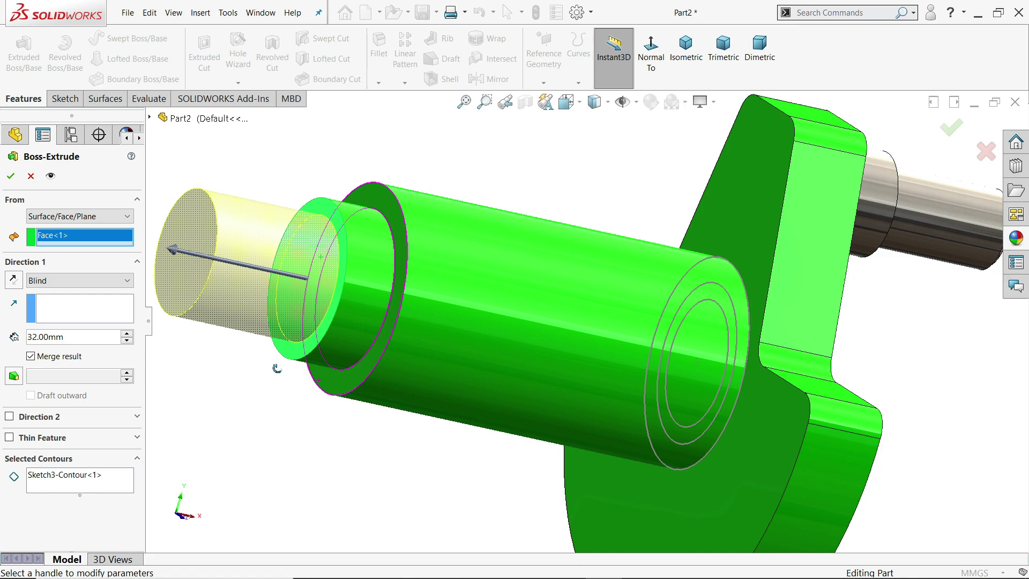
click(10, 176)
key(f)
click(420, 227)
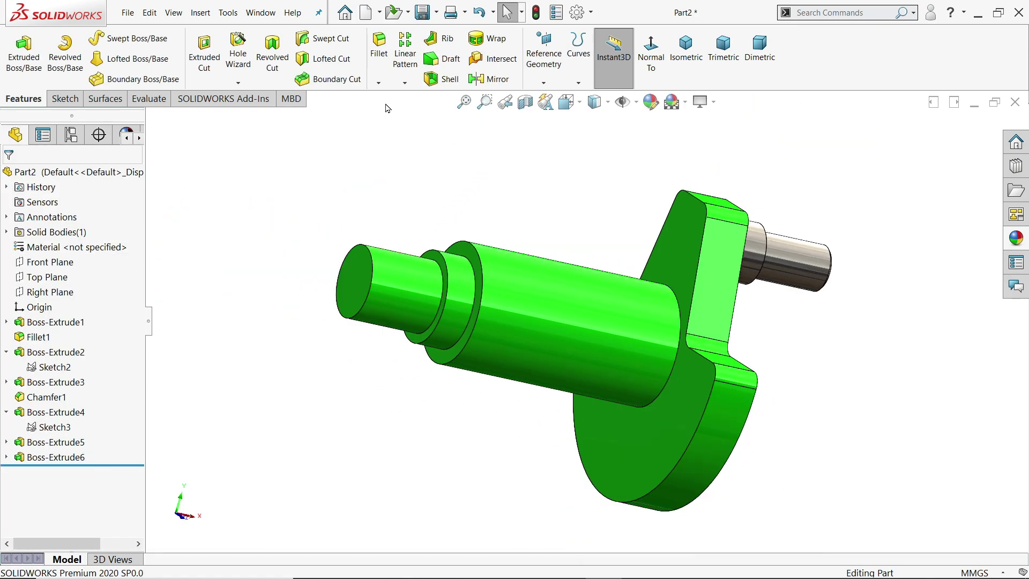
- Fillet the inner edges of both shaft steps and the base edges of the shaft and pin on the flange with a 1.5 mm radius
click(379, 45)
scroll(581, 273, down, 1)
scroll(581, 273, down, 1)
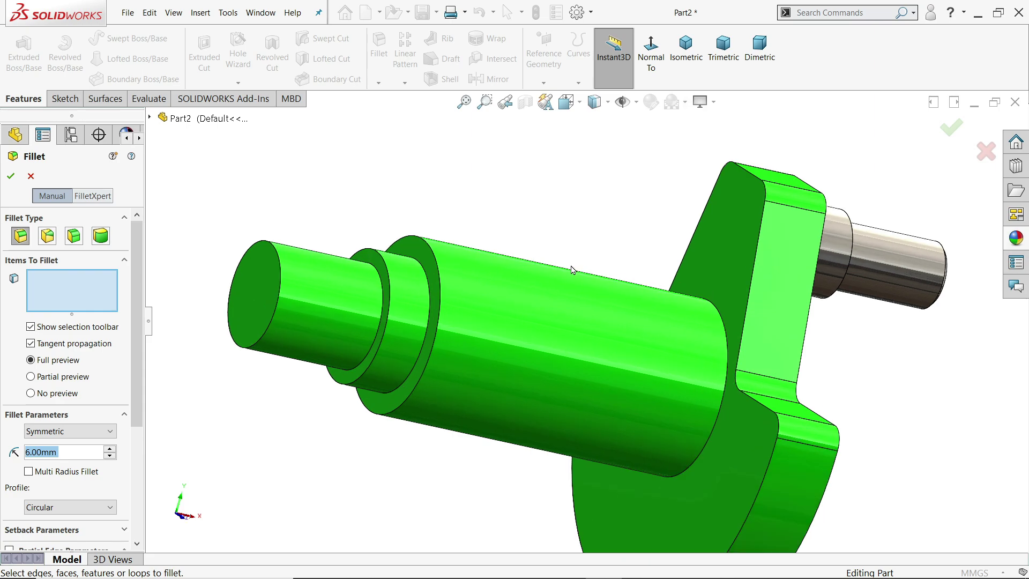
text(1.5)
key(Return)
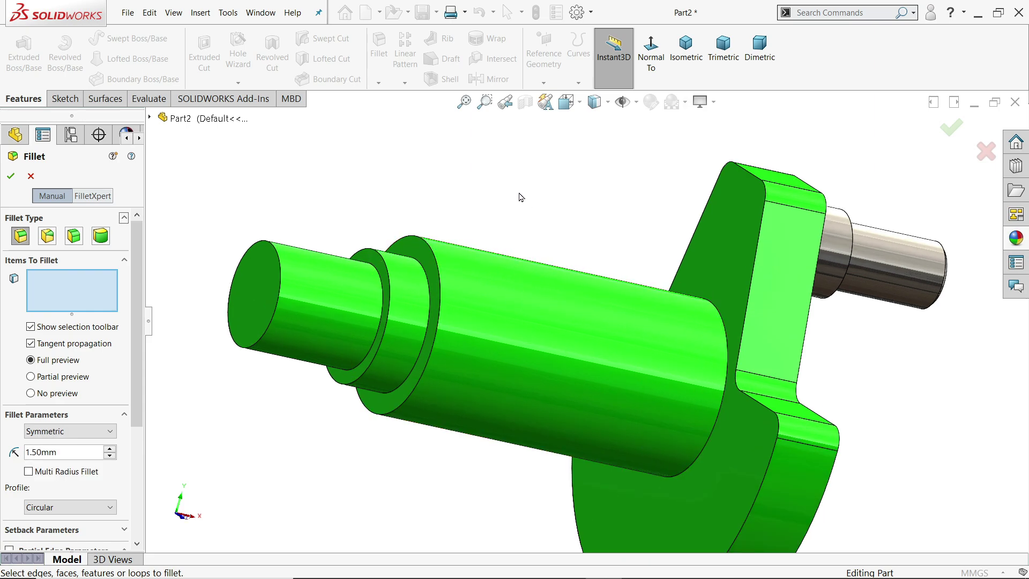
click(386, 321)
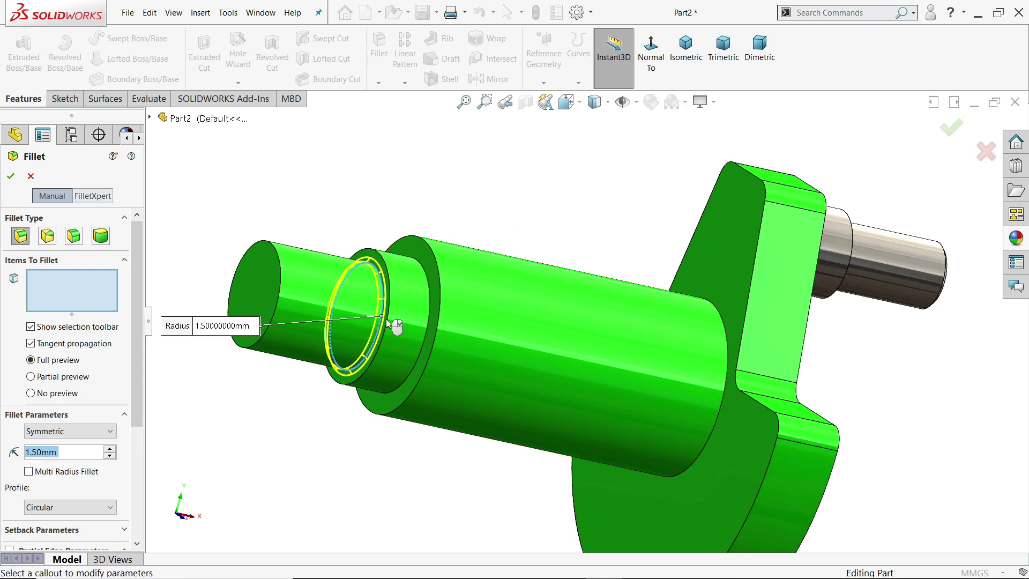
click(430, 317)
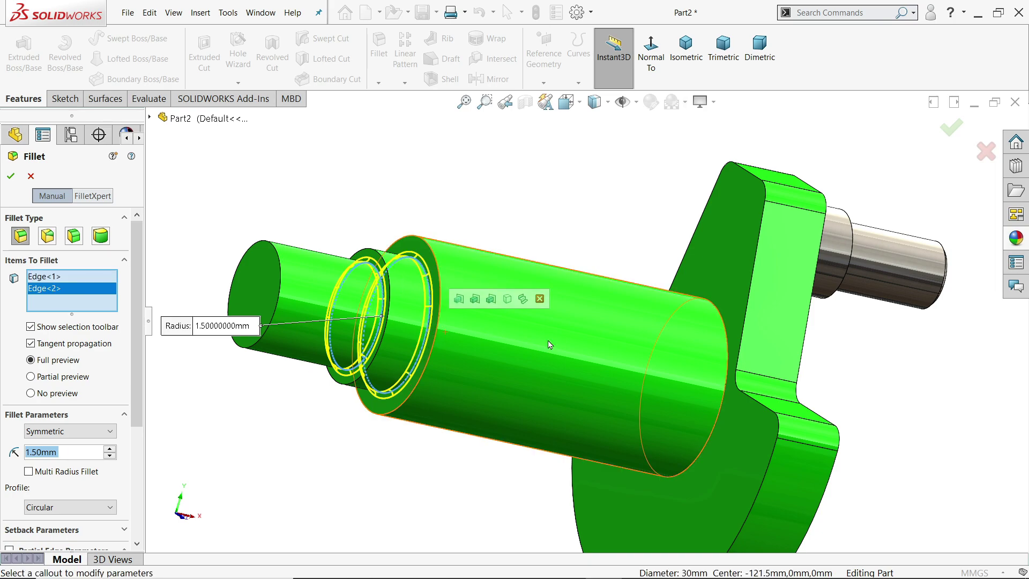
click(718, 395)
middle_drag(719, 394, 828, 306)
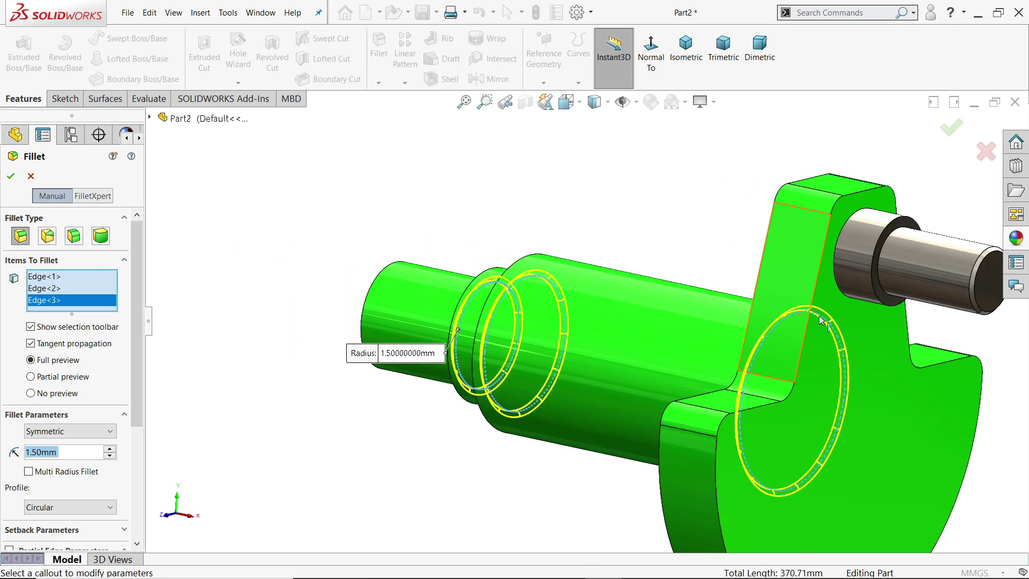
click(841, 294)
click(11, 177)
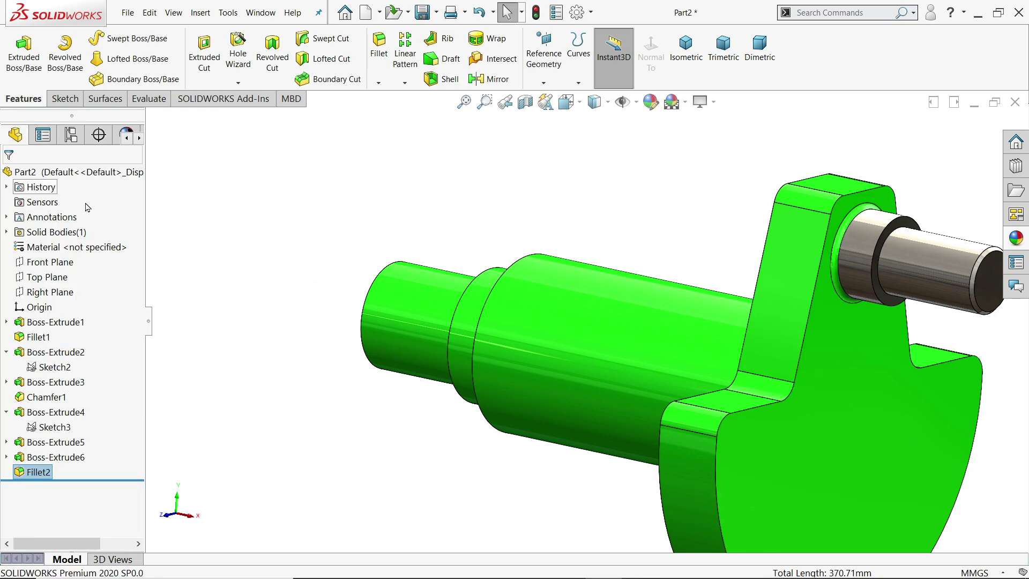
scroll(352, 218, up, 2)
middle_drag(352, 217, 443, 246)
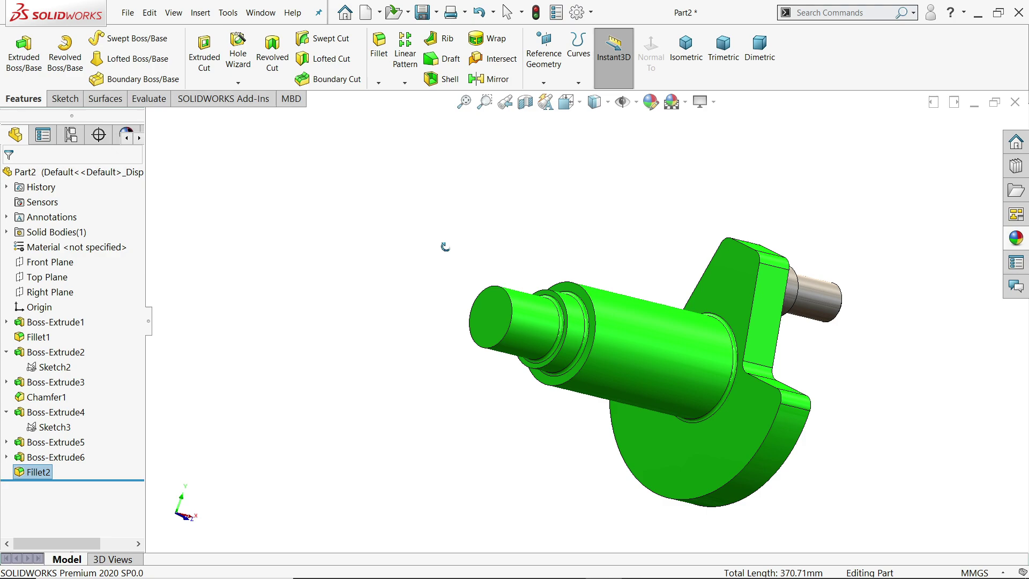
- Apply the polished steel appearance to the three shaft extrusions and the 1.5 mm fillet feature
click(67, 442)
ctrl+click(62, 459)
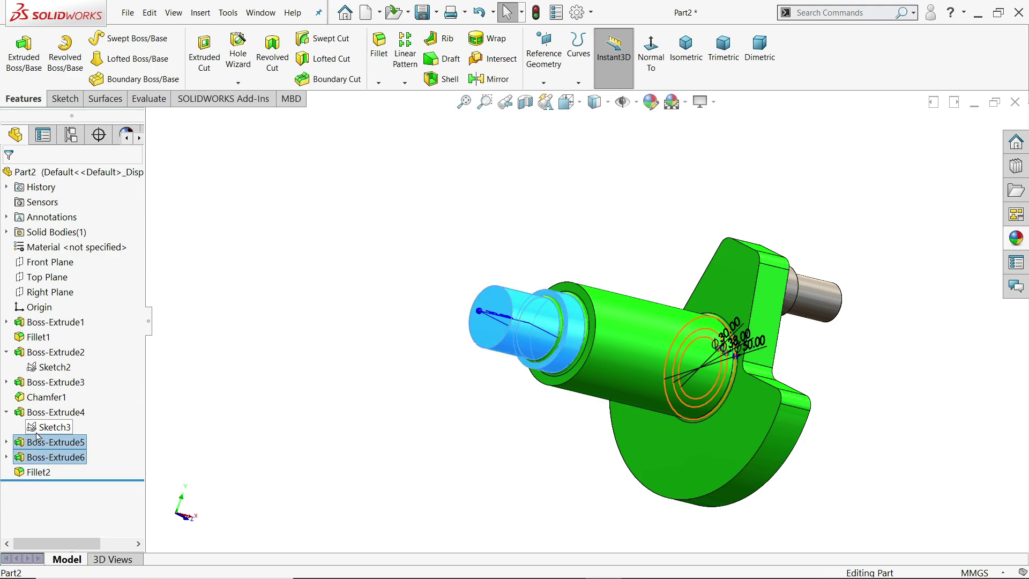
shift+click(38, 415)
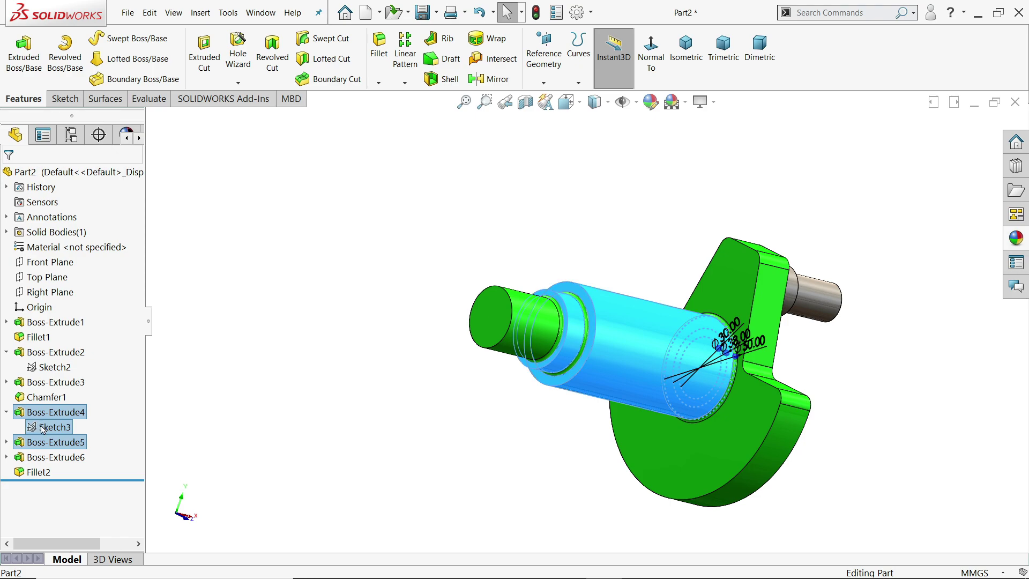
shift+click(44, 456)
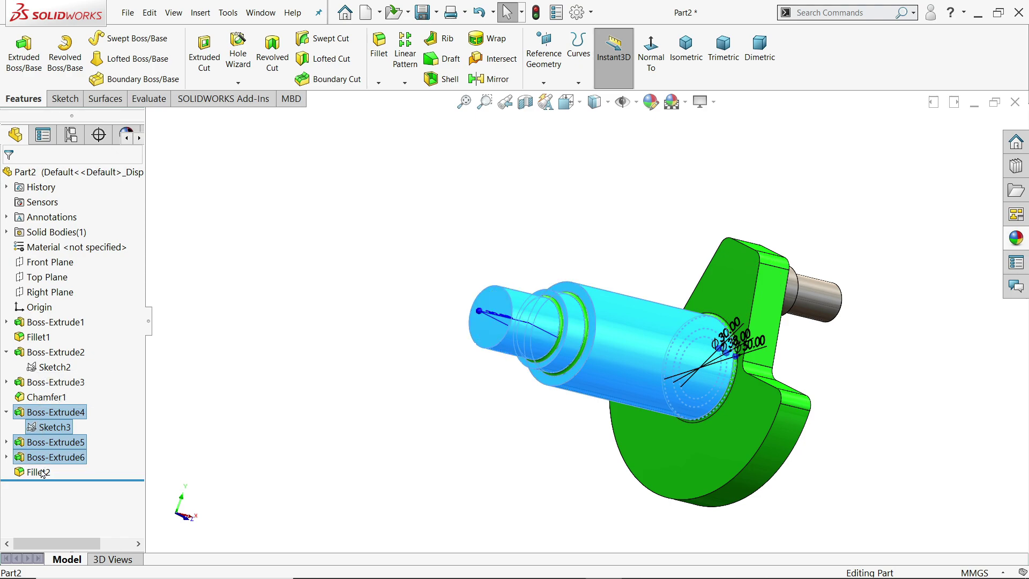
shift+click(42, 471)
middle_drag(333, 370, 244, 352)
click(1017, 238)
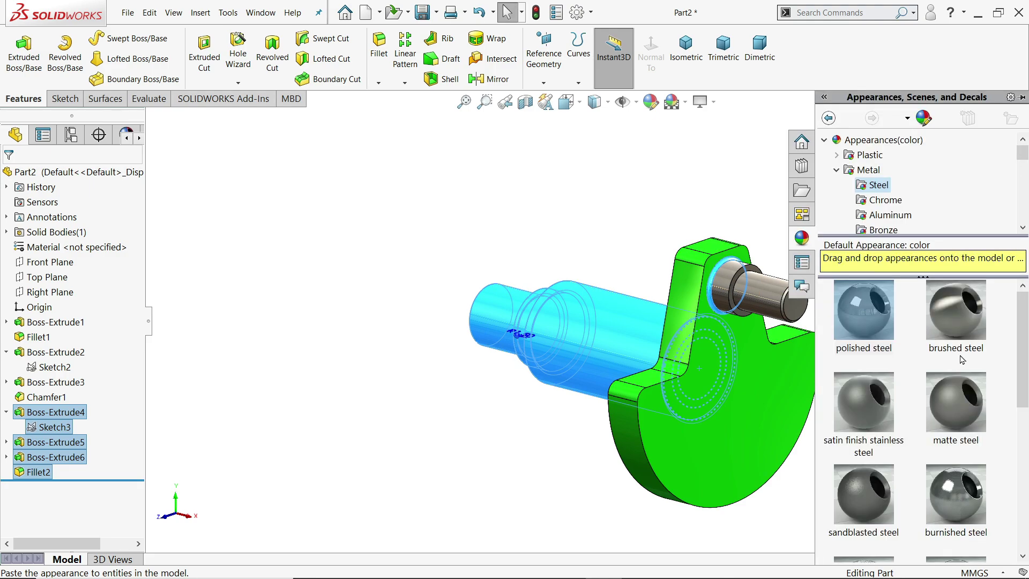
double_click(868, 310)
mouse_move(654, 218)
middle_down()
mouse_move(718, 254)
mouse_move(636, 225)
mouse_move(751, 402)
middle_up()
scroll(575, 345, down, 4)
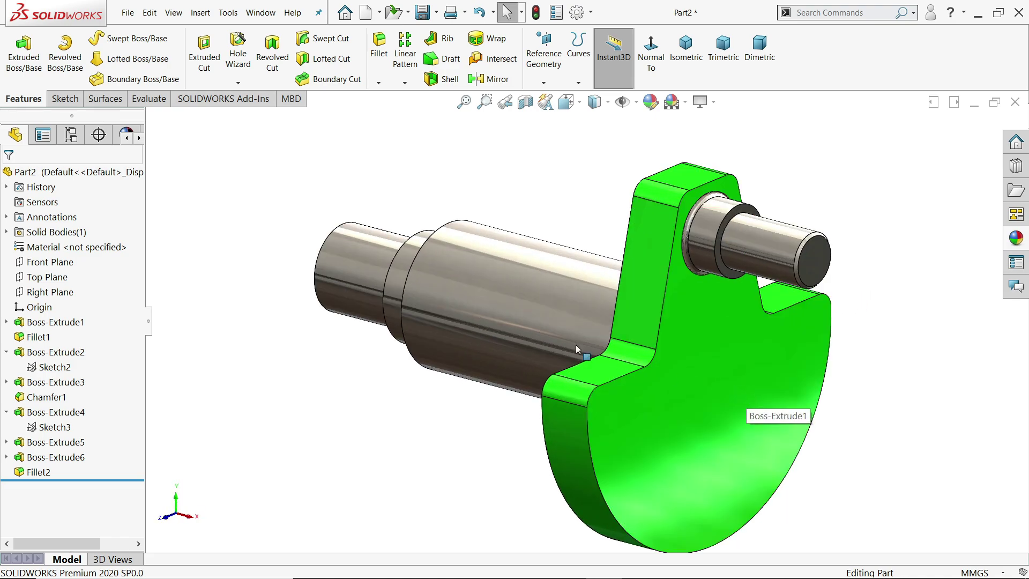
scroll(569, 358, up, 2)
- Check the reference drawing and set up a 35 mm ANSI Metric drill-size hole, blind, 90 mm deep up to the shoulder
key(alt+Tab)
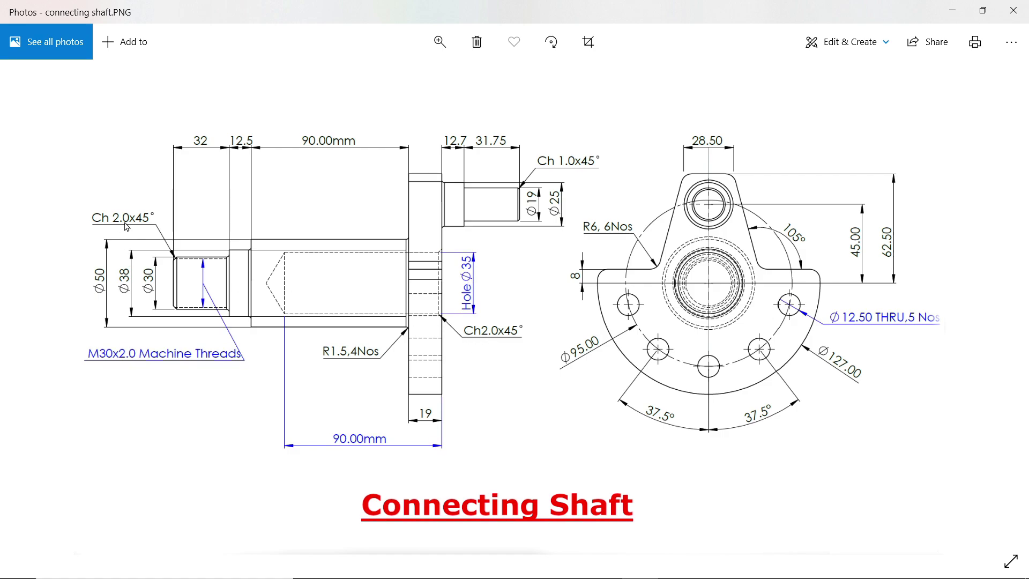
click(954, 12)
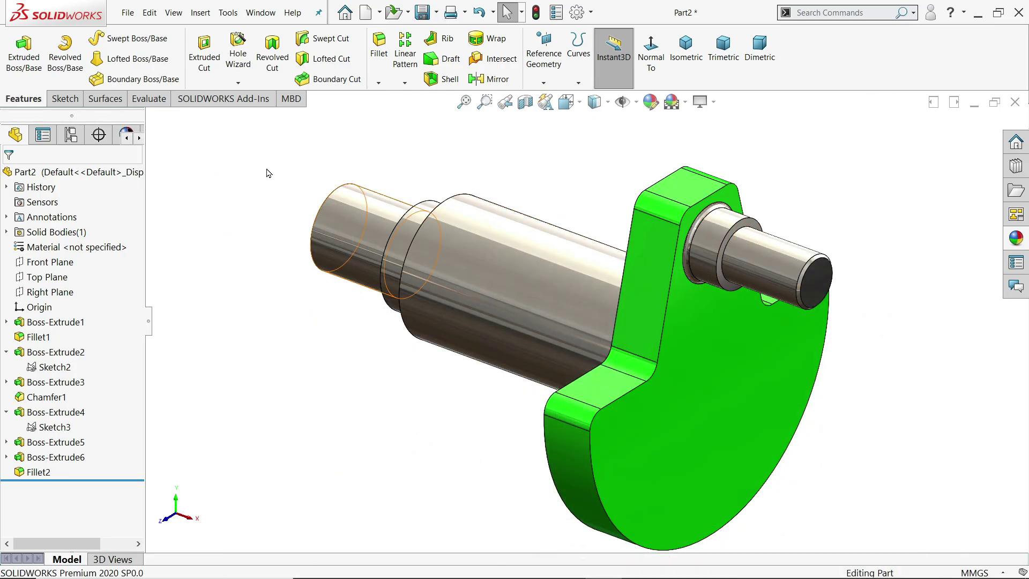
click(238, 59)
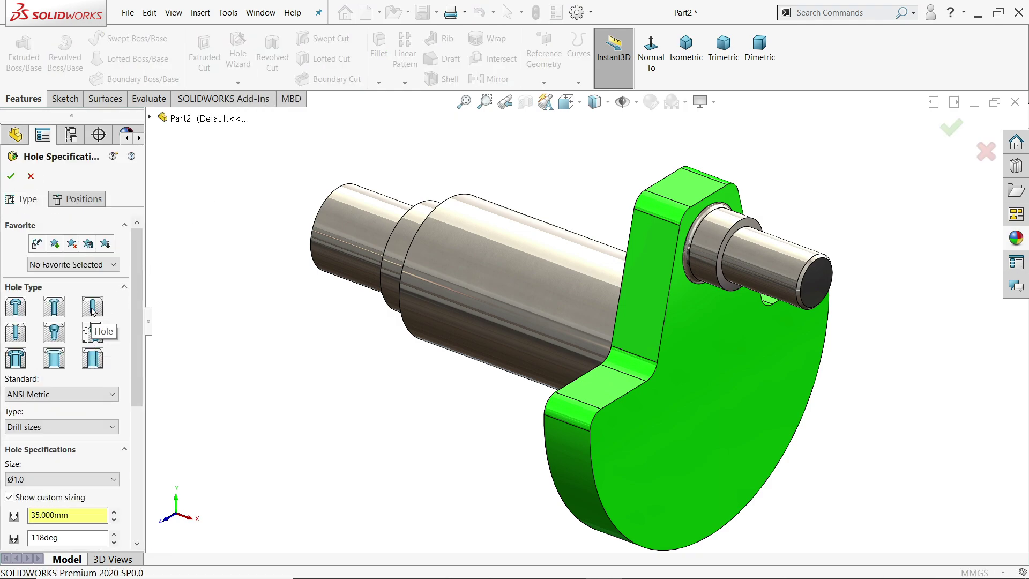
scroll(73, 343, down, 3)
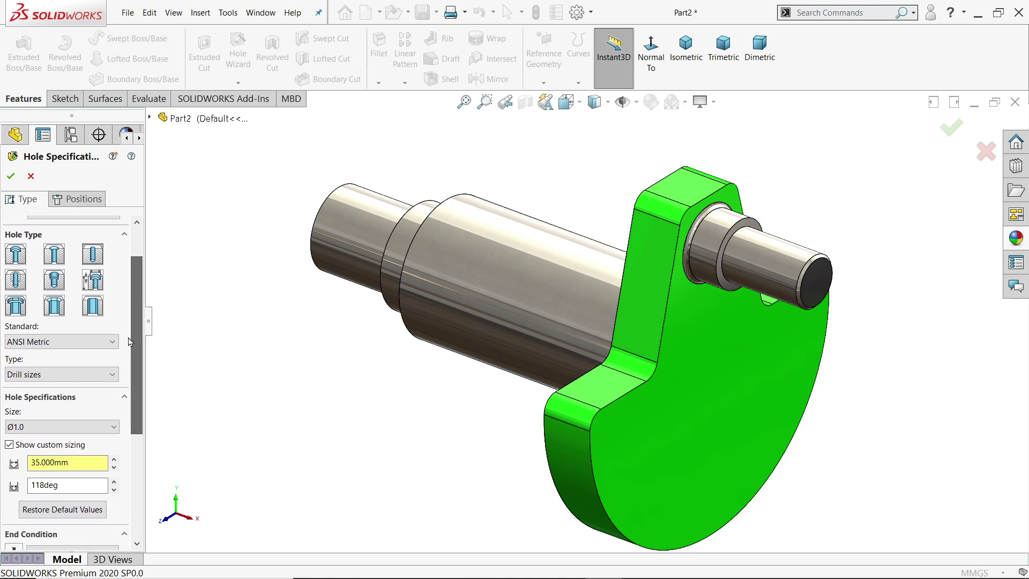
click(56, 376)
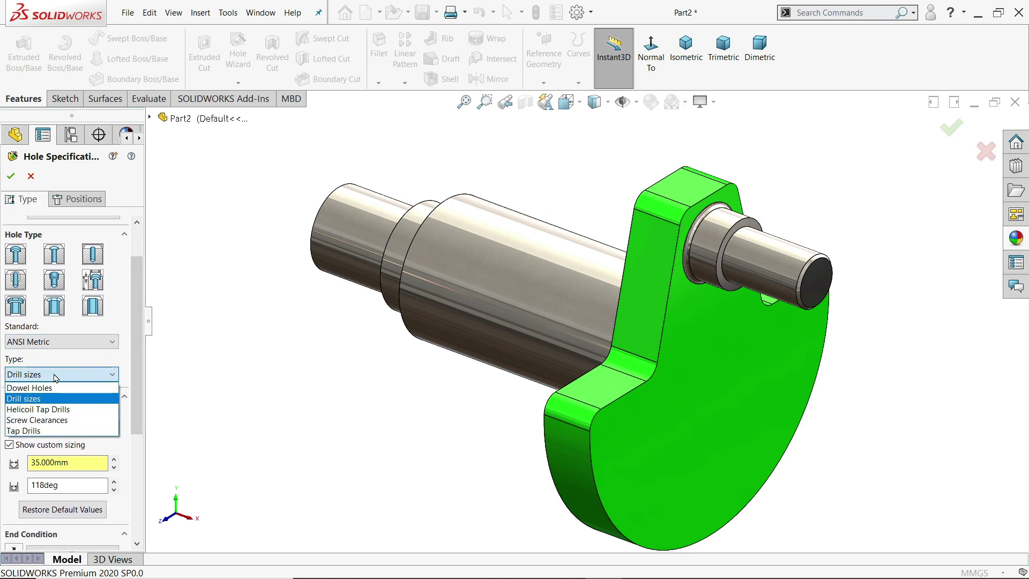
click(56, 376)
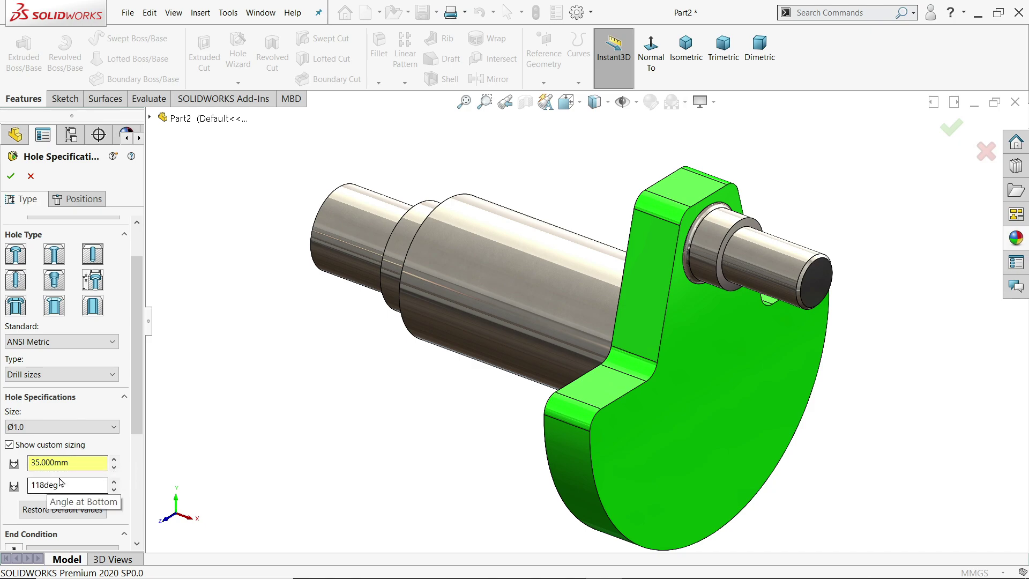
scroll(45, 453, down, 4)
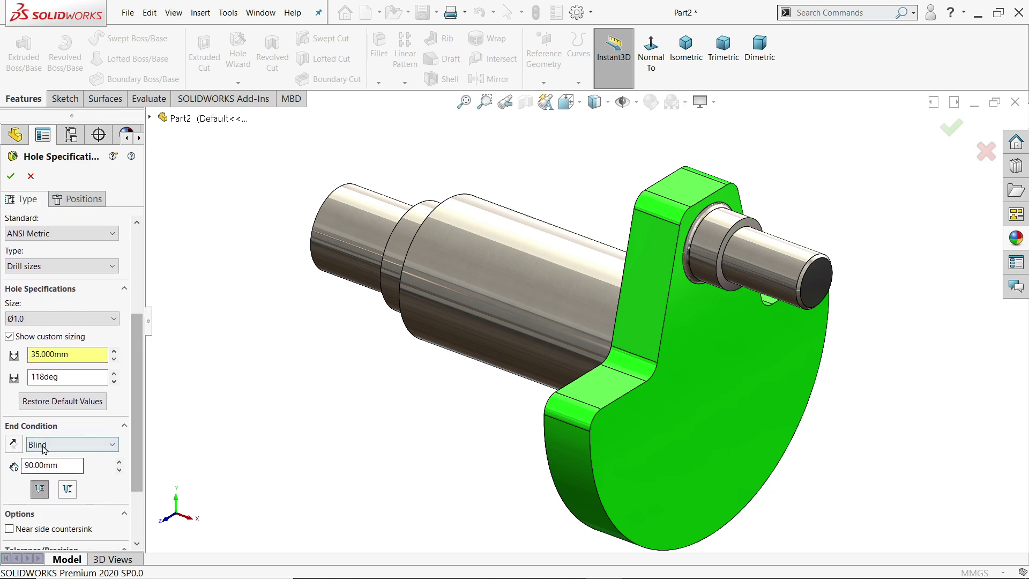
double_click(54, 465)
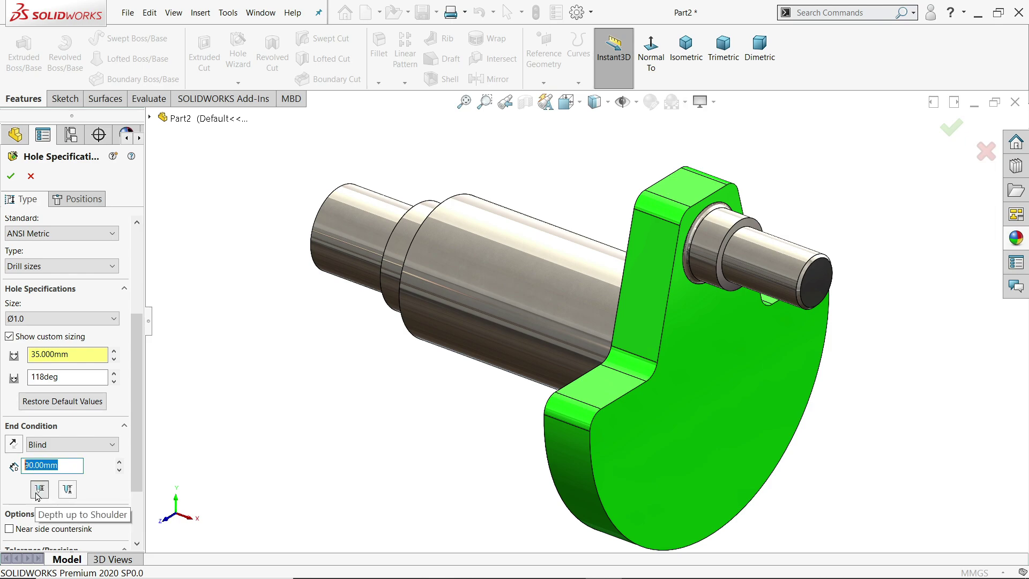
click(80, 199)
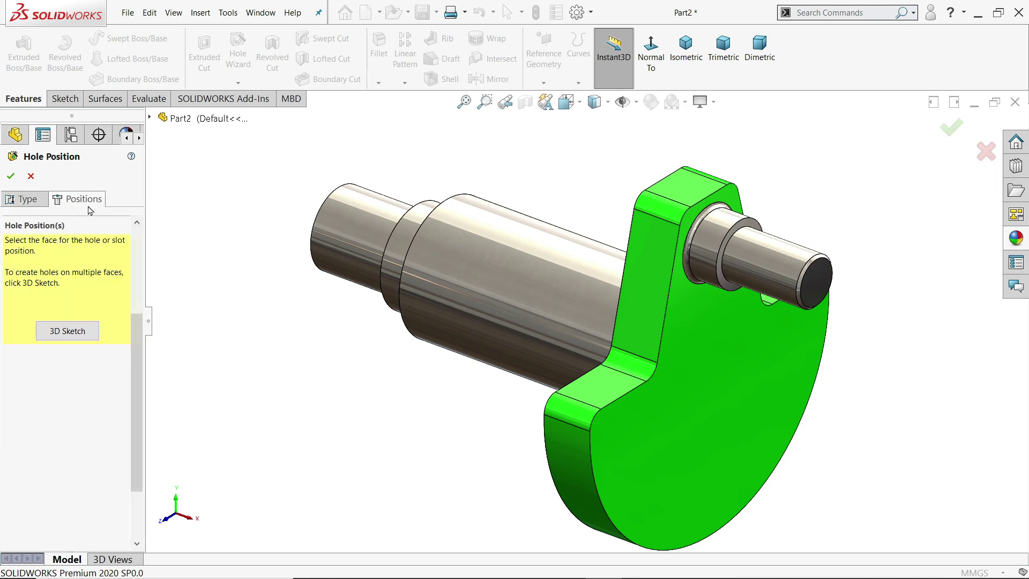
- Position the hole at the origin on the flange's pin-side face and apply it
click(708, 404)
mouse_move(661, 390)
mouse_down()
mouse_move(593, 305)
mouse_move(590, 327)
mouse_up()
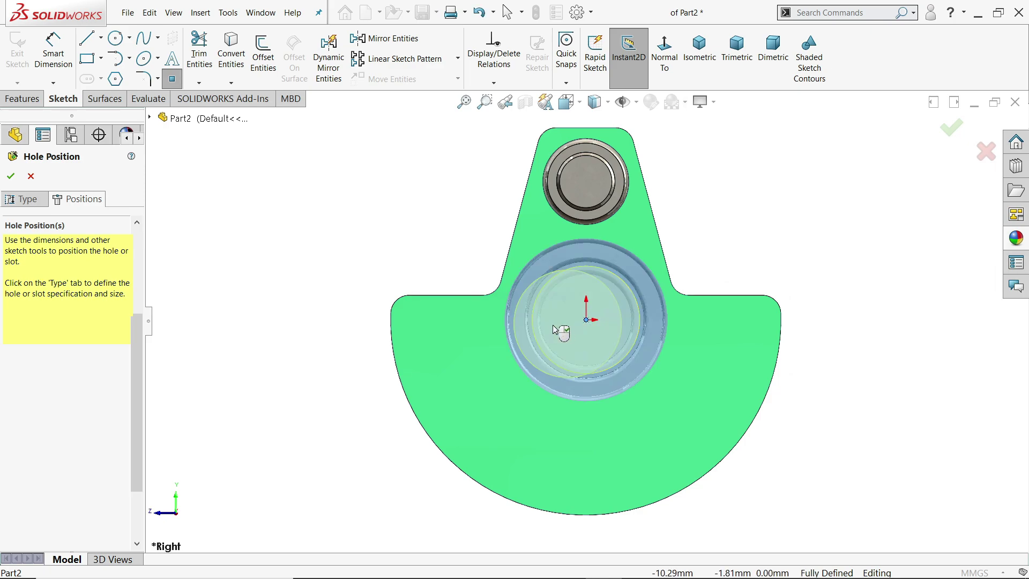
right_click(352, 217)
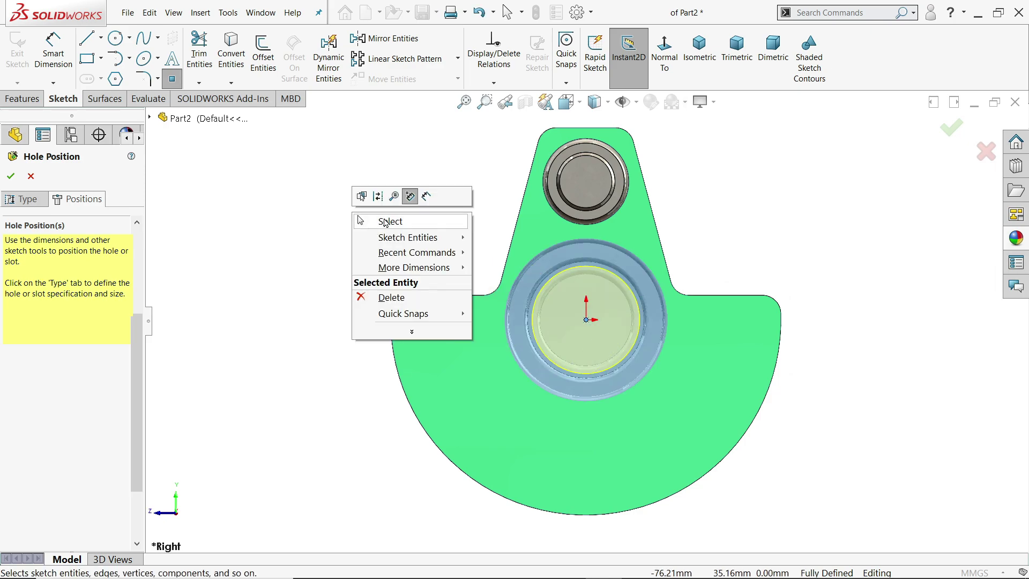
click(386, 221)
middle_drag(384, 234, 417, 290)
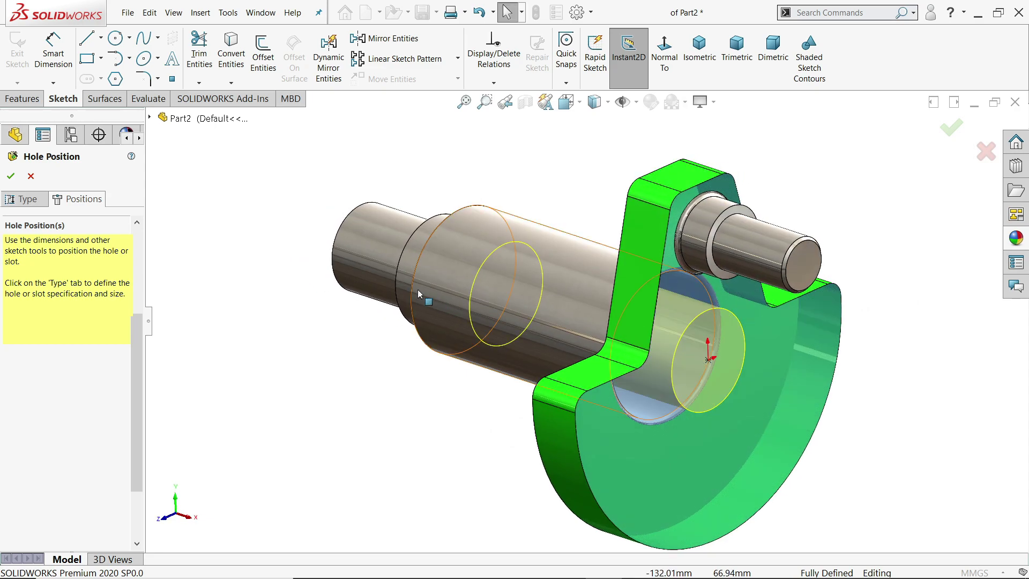
click(11, 176)
click(326, 183)
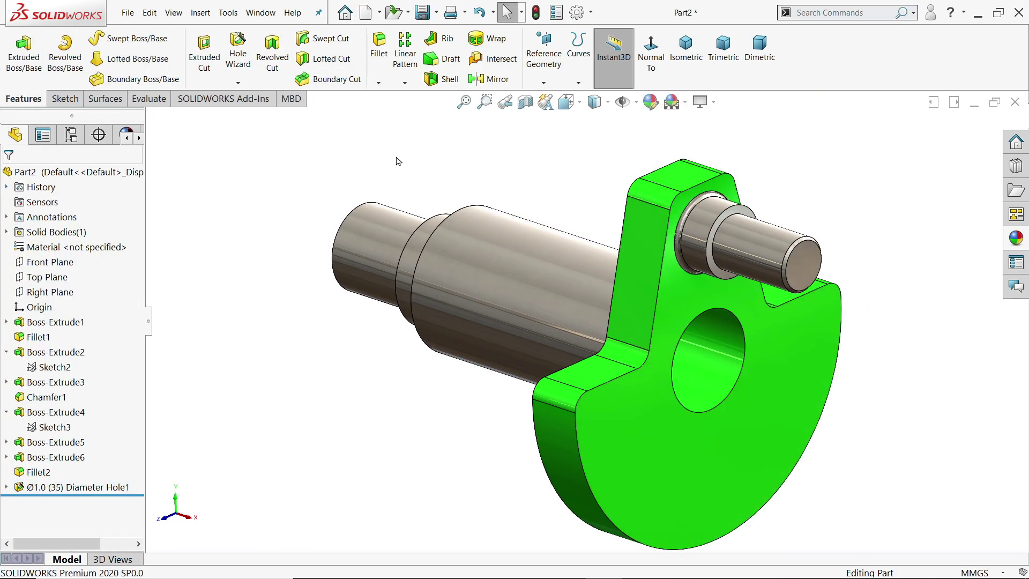
- Examine the hole's interior in a section view through the Front Plane, and return to the full model
click(526, 104)
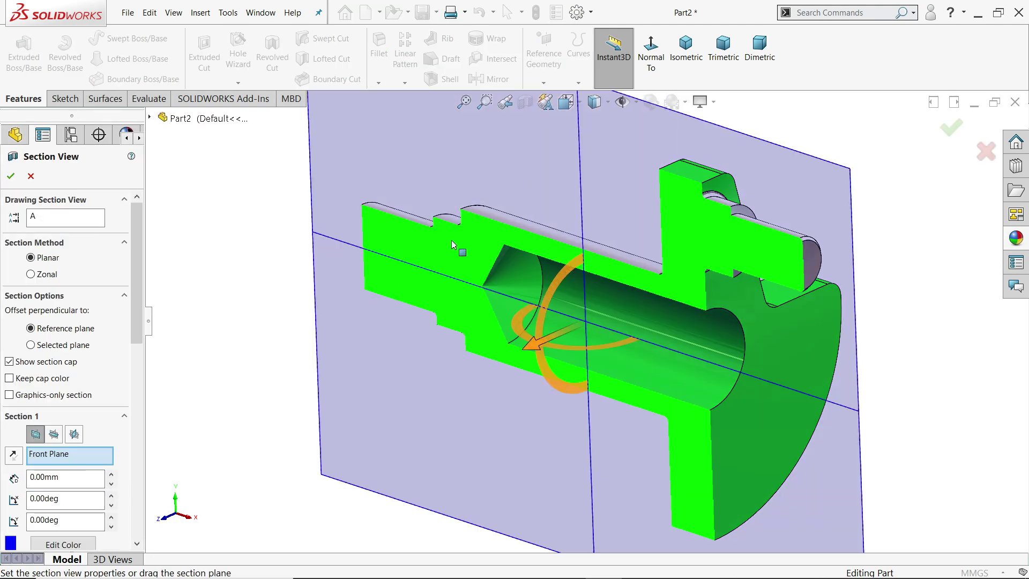
click(11, 174)
middle_drag(201, 300, 372, 200)
click(525, 101)
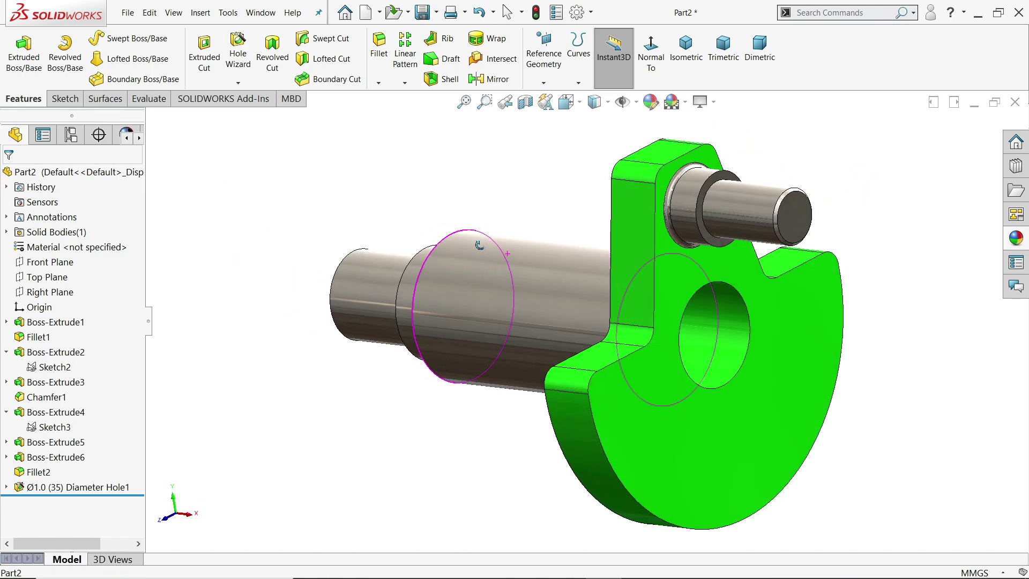
key(f)
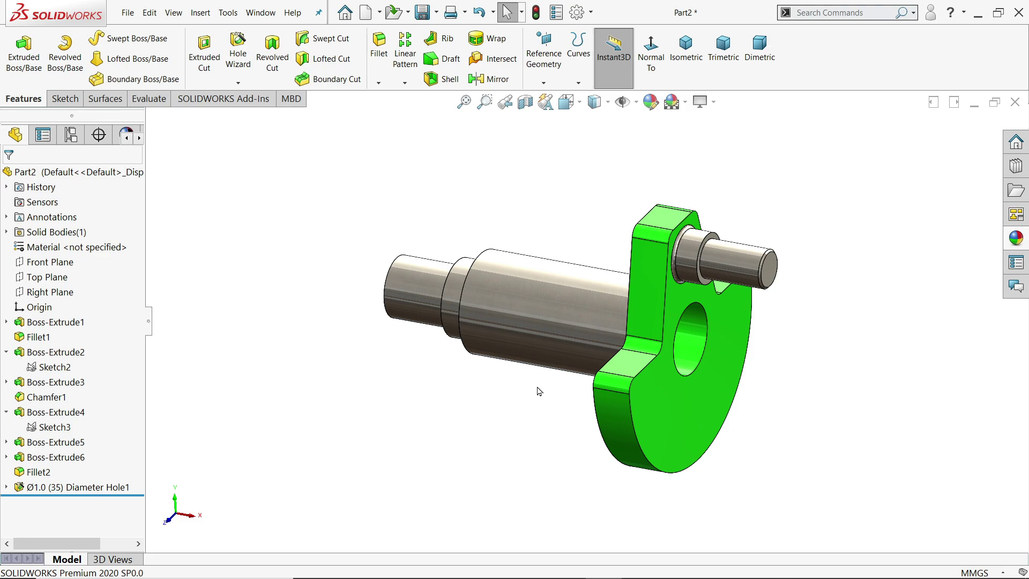
- Chamfer the hole's rim on the flange and the free end edge of the 30 mm shaft step by 2 mm at 45 degrees
click(378, 82)
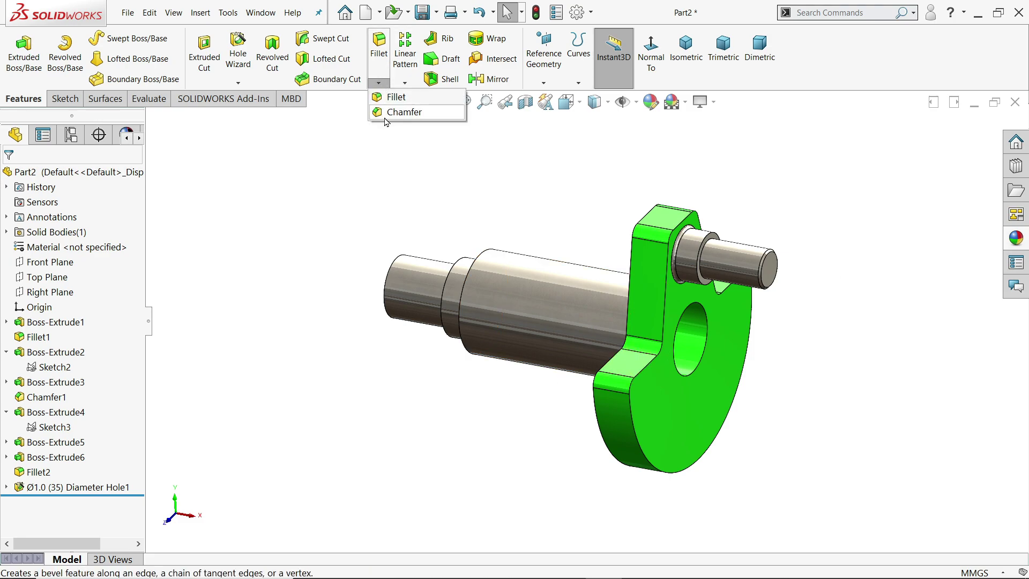
click(402, 111)
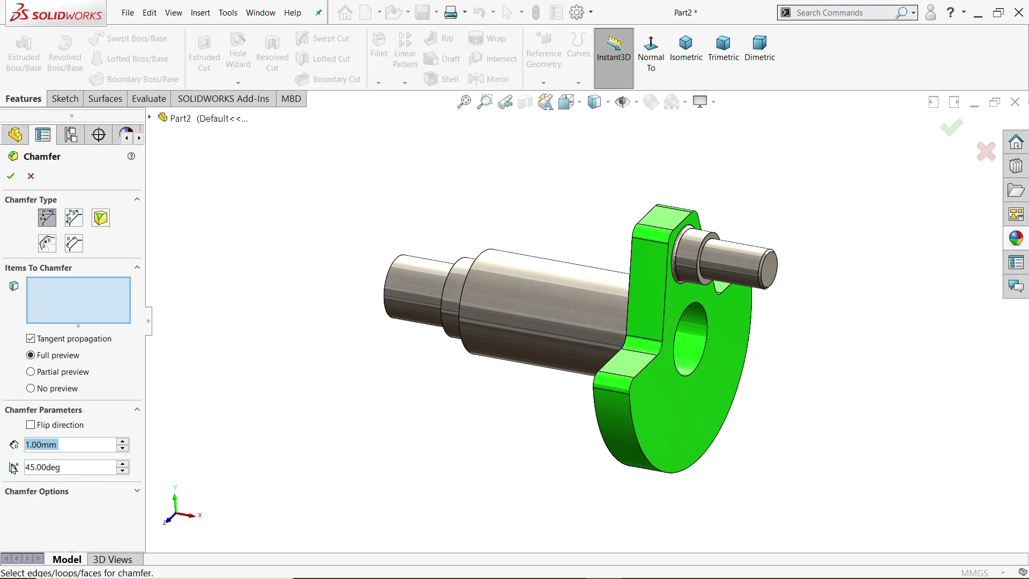
text(2)
scroll(713, 375, down, 5)
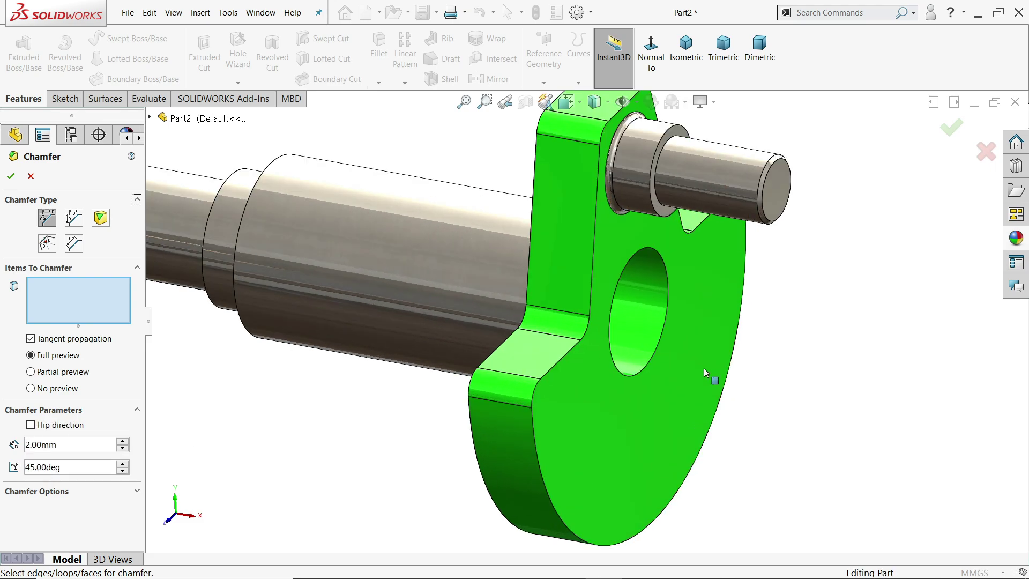
click(637, 354)
scroll(638, 354, up, 5)
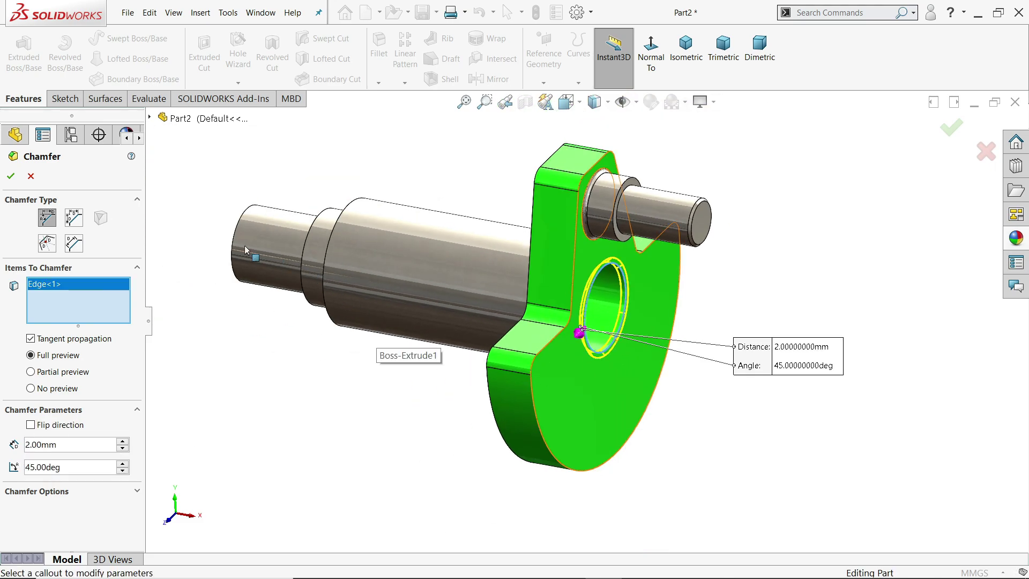
click(235, 249)
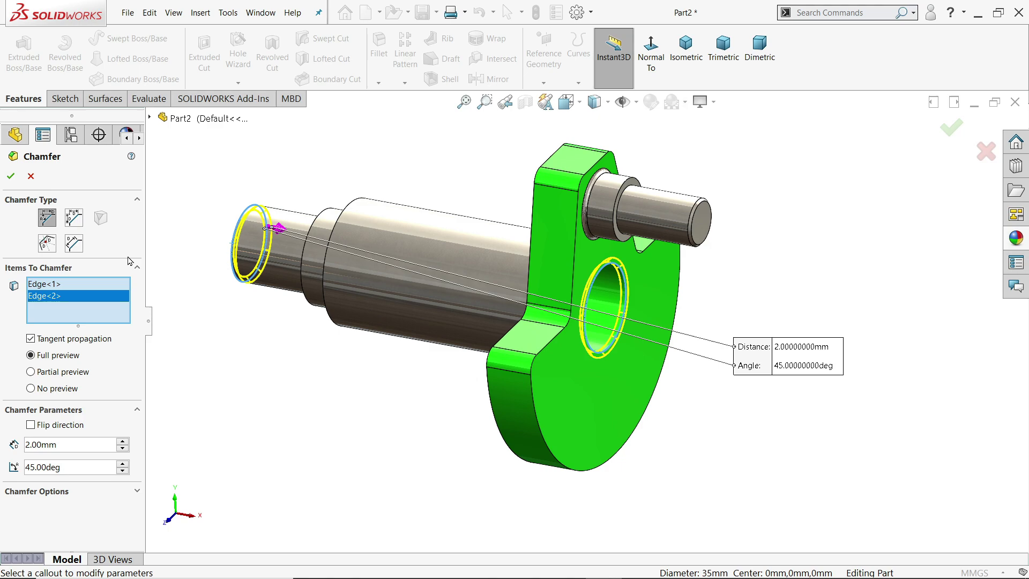
click(10, 178)
middle_drag(308, 362, 280, 368)
scroll(290, 381, up, 4)
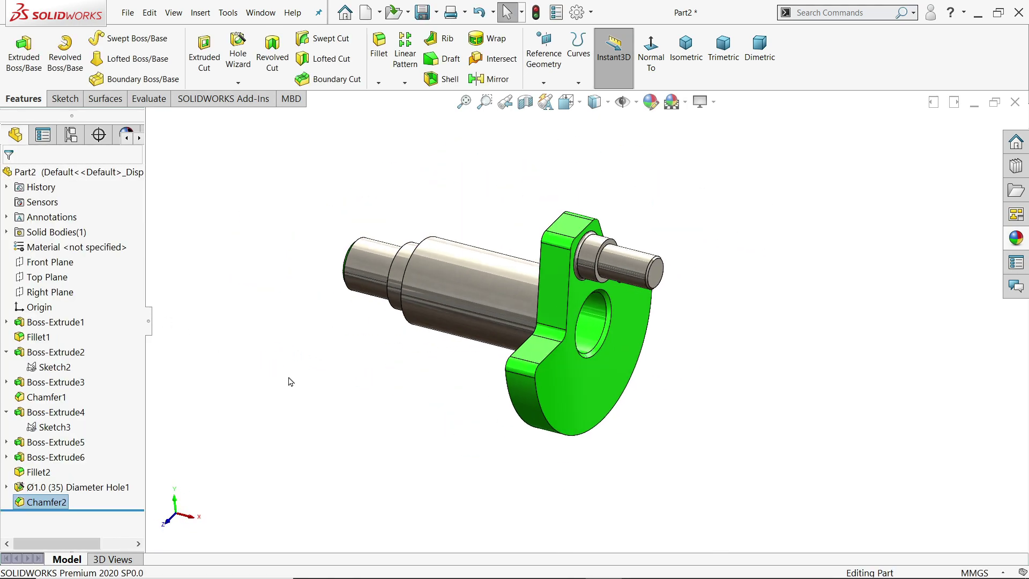
- Apply the polished steel appearance to the 35 mm hole and the 2 mm chamfer
scroll(444, 288, down, 3)
middle_drag(423, 420, 431, 396)
click(77, 487)
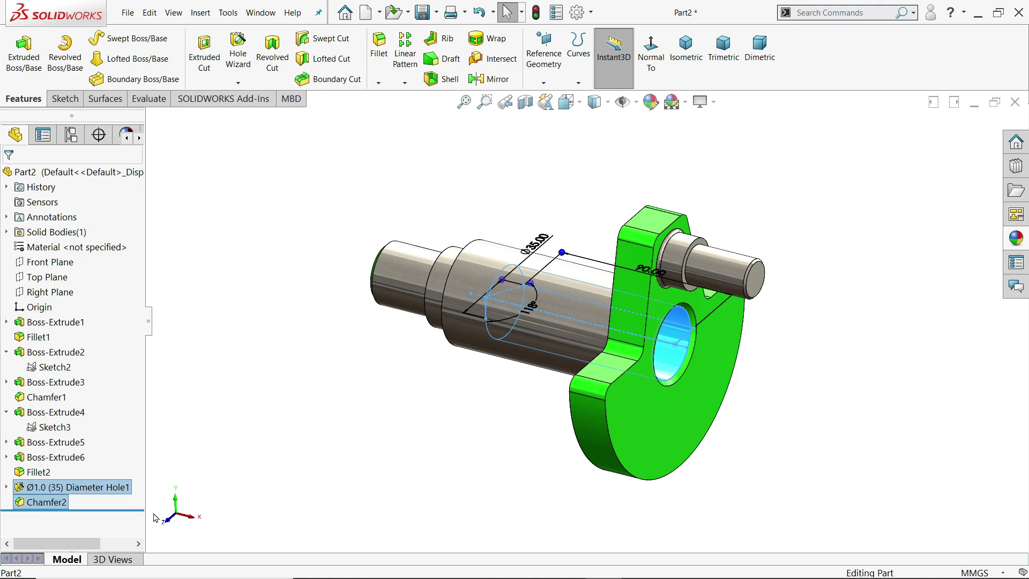
click(1025, 243)
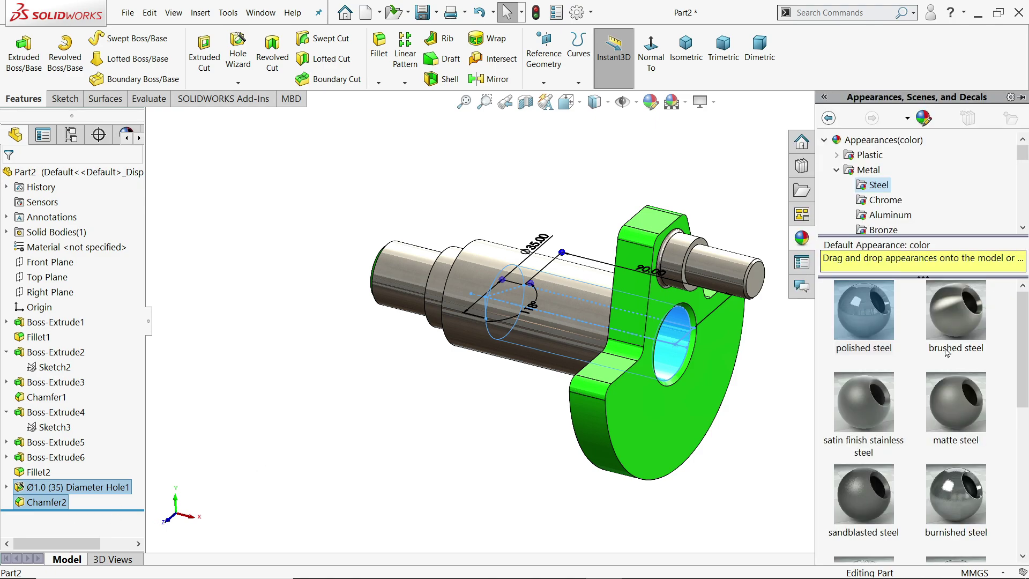
click(771, 399)
mouse_move(771, 401)
middle_down()
mouse_move(853, 443)
mouse_move(788, 429)
mouse_move(793, 418)
mouse_move(639, 524)
middle_up()
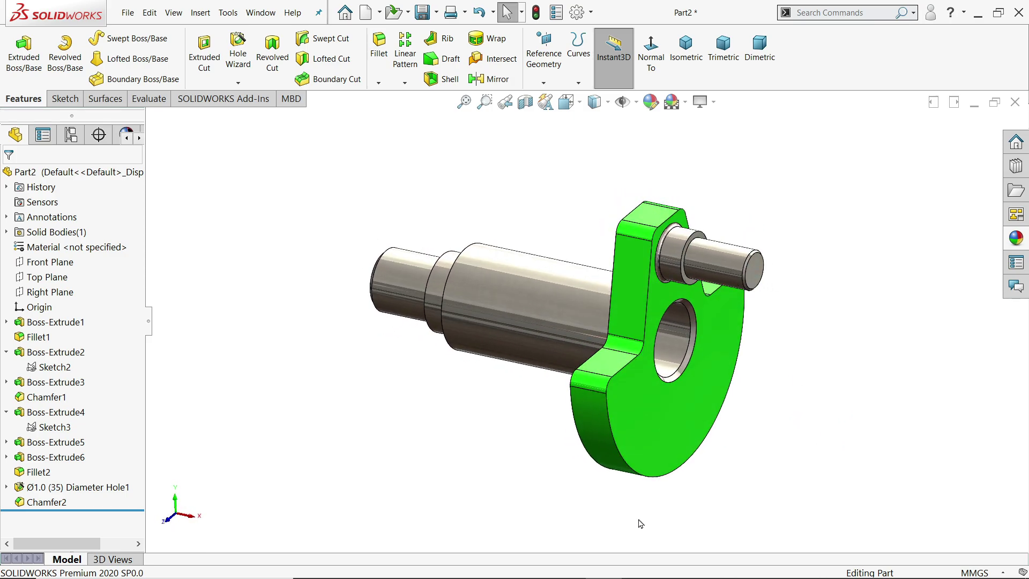
- Check the thread callout in the reference drawing and add an ANSI Metric M30x2.0 machine cosmetic thread, Up to Next, from the 30 mm shaft step's chamfered edge
key(alt+Tab)
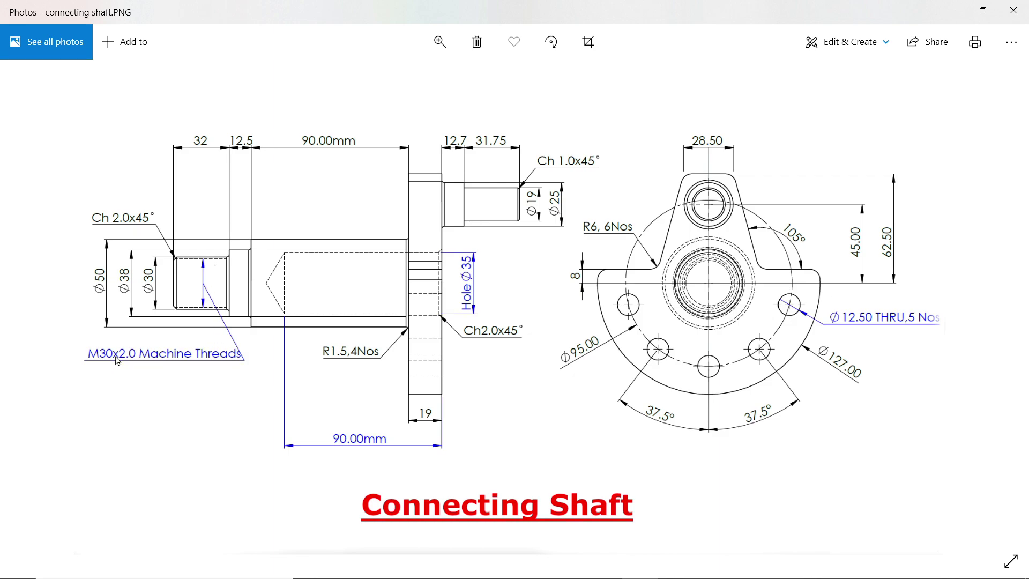
click(953, 10)
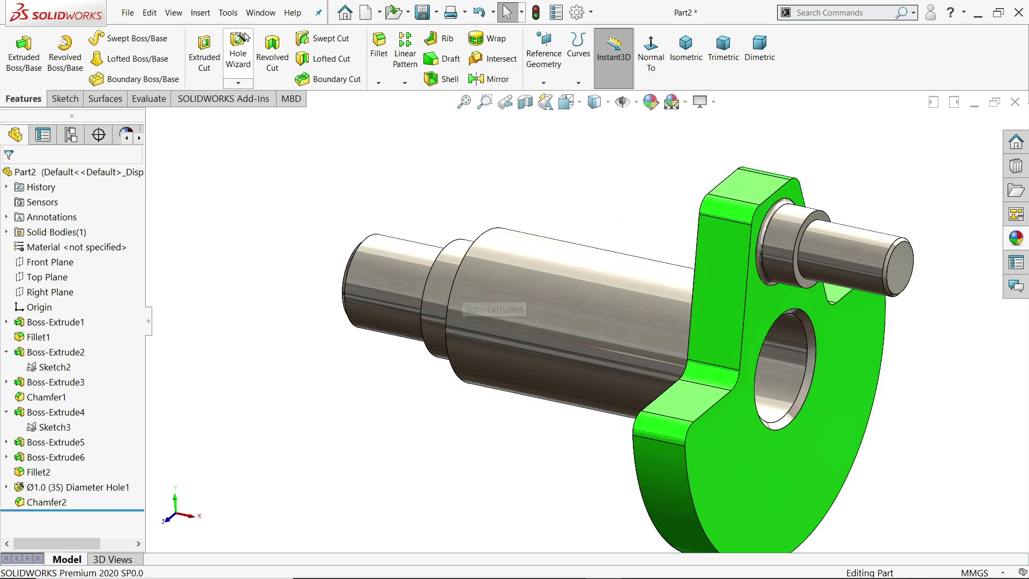
click(200, 13)
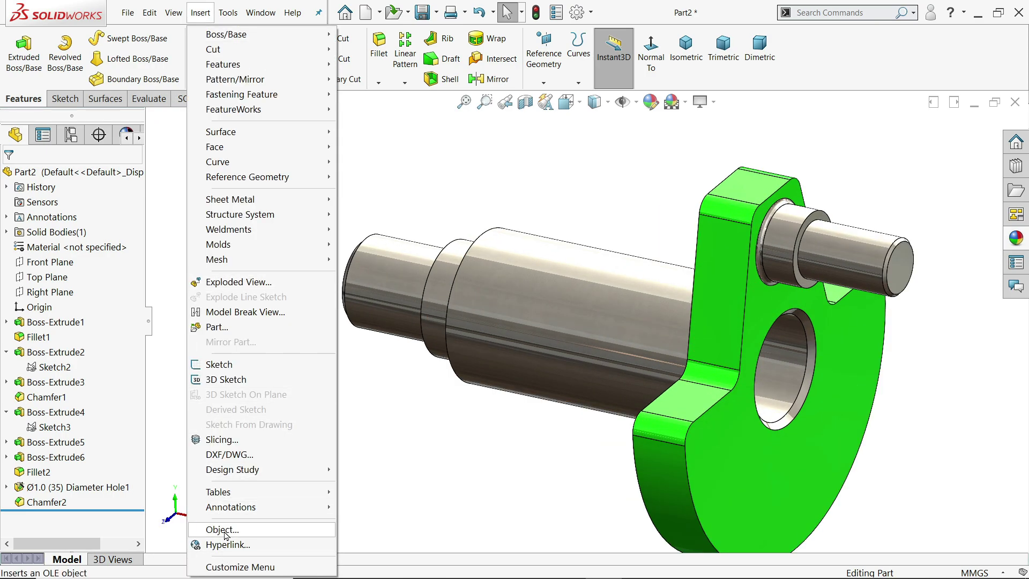
mouse_move(228, 509)
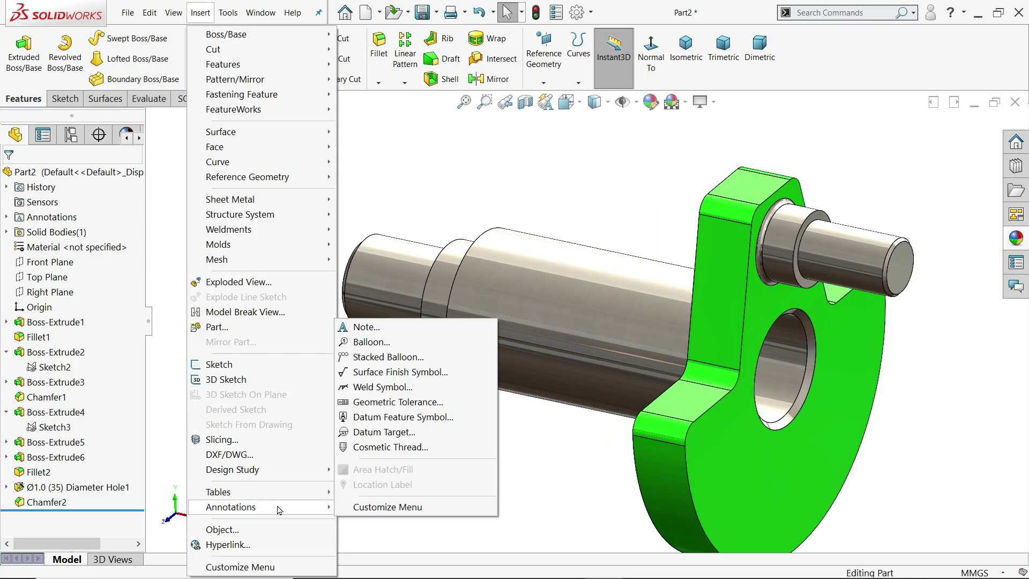
click(370, 448)
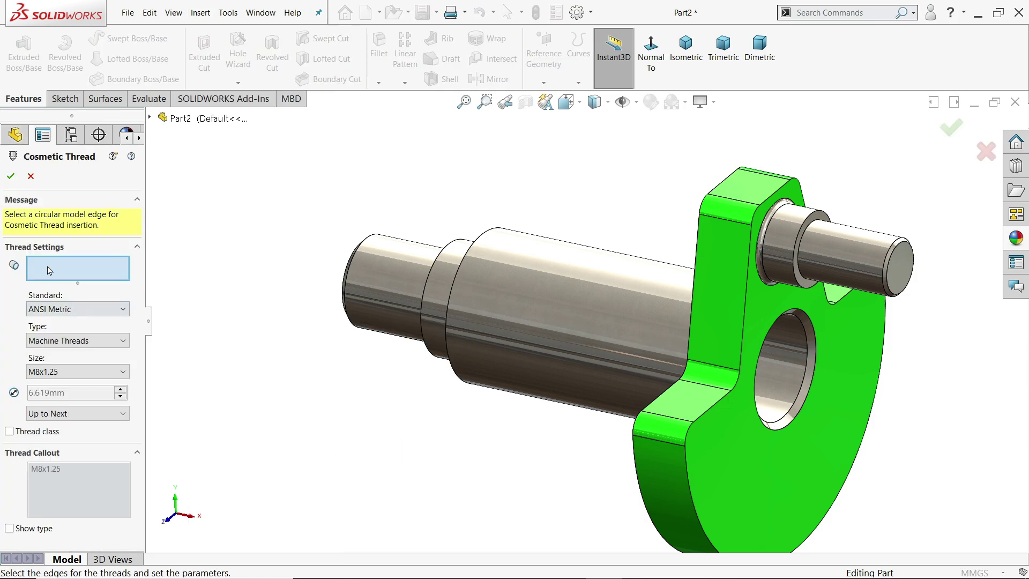
middle_drag(444, 307, 424, 289)
scroll(418, 287, down, 5)
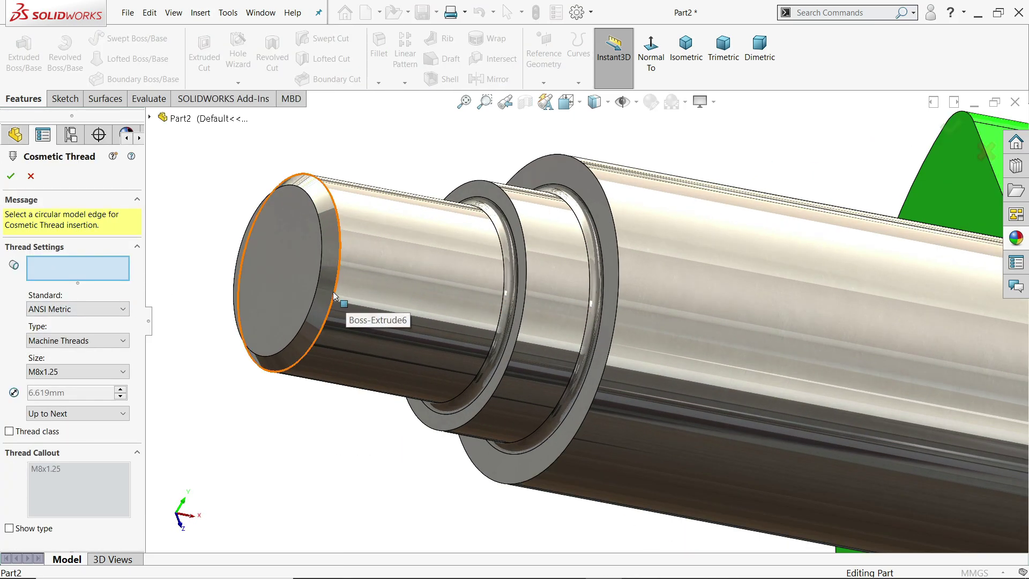
click(334, 296)
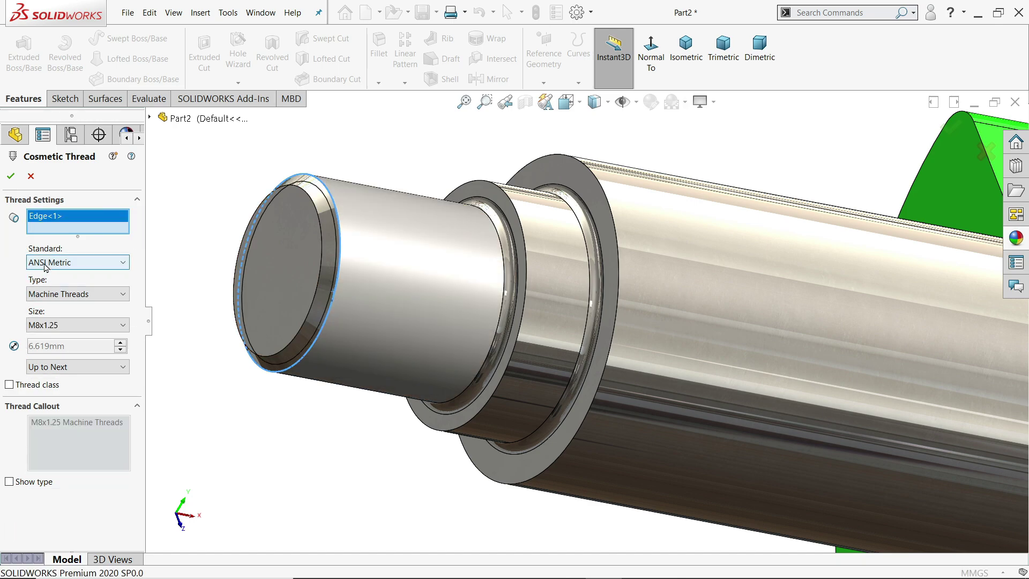
click(46, 324)
click(50, 291)
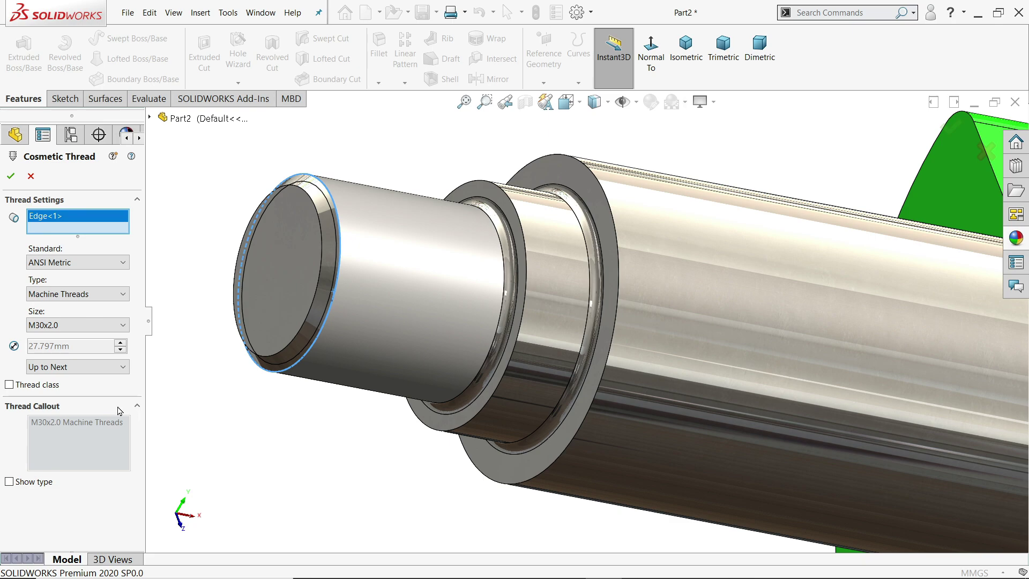
click(10, 177)
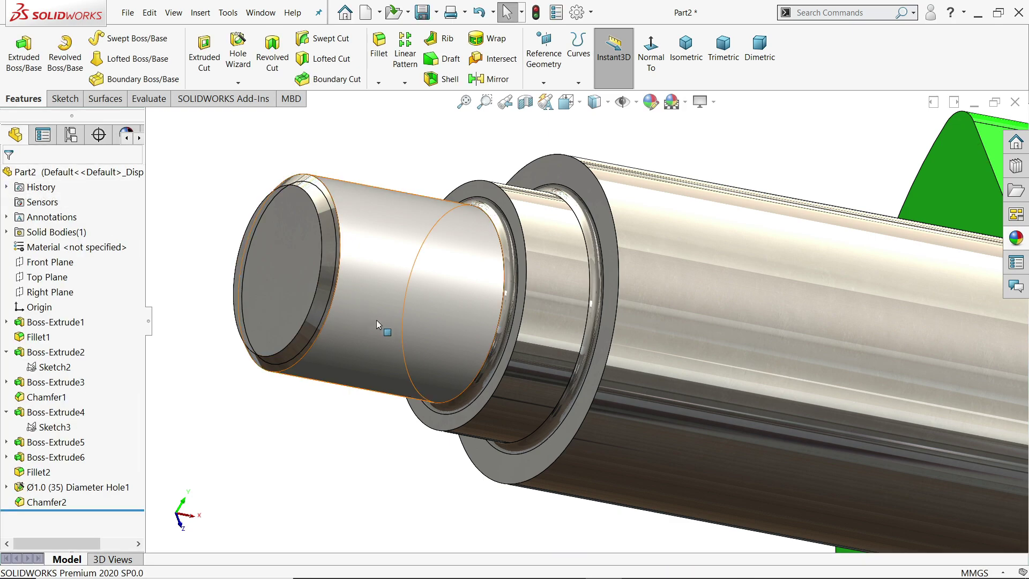
- Enable the display of shaded cosmetic threads in the document's detailing properties
middle_drag(322, 290, 358, 292)
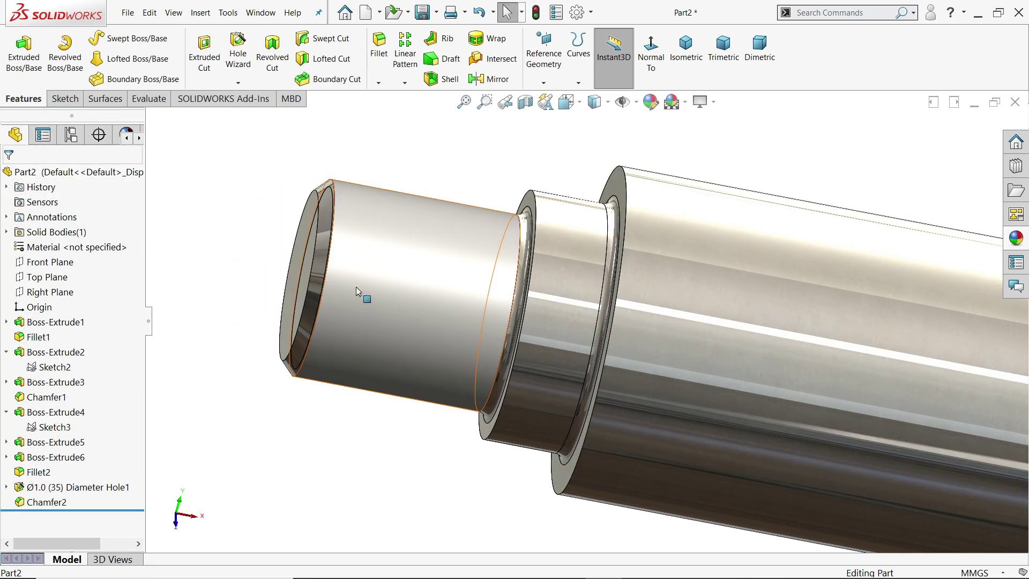
click(577, 12)
click(313, 55)
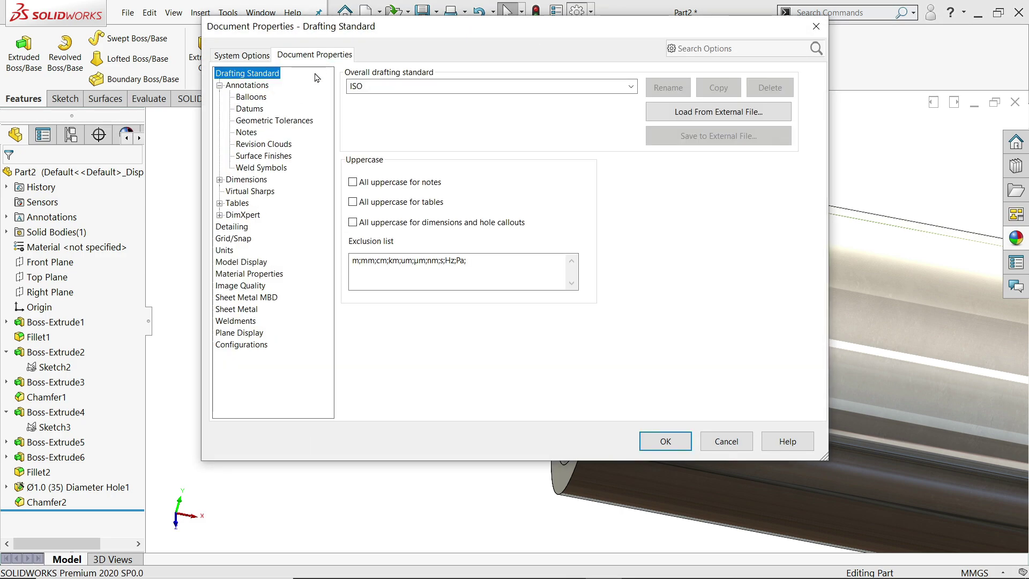
click(249, 225)
click(451, 87)
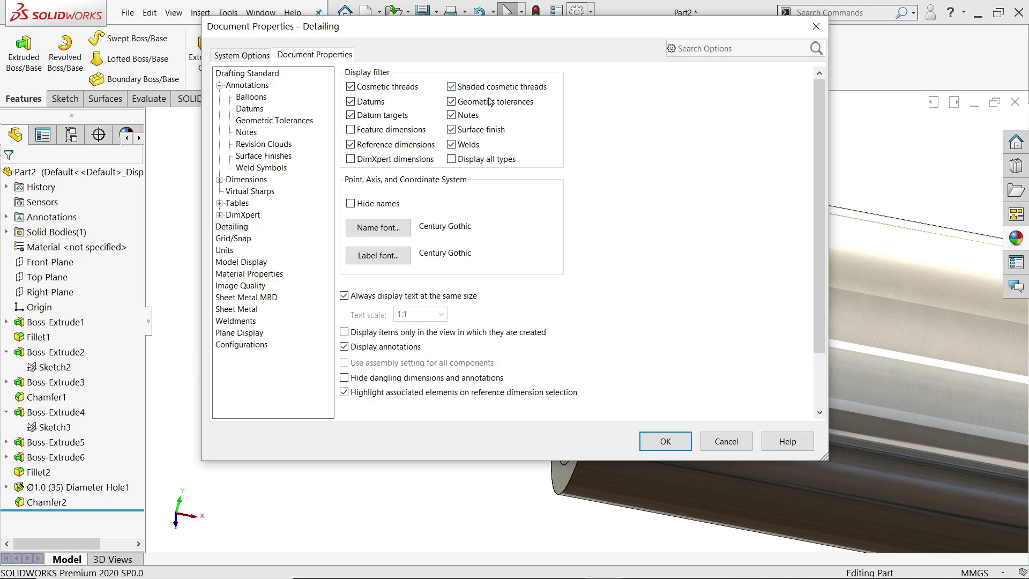
click(655, 443)
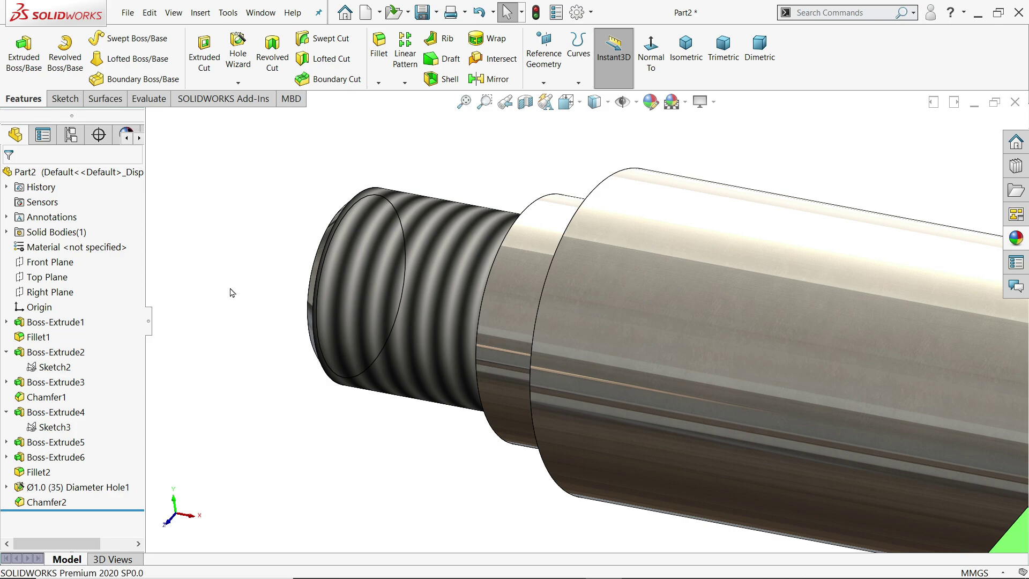
mouse_move(215, 289)
middle_down()
mouse_move(299, 307)
mouse_move(223, 288)
middle_up()
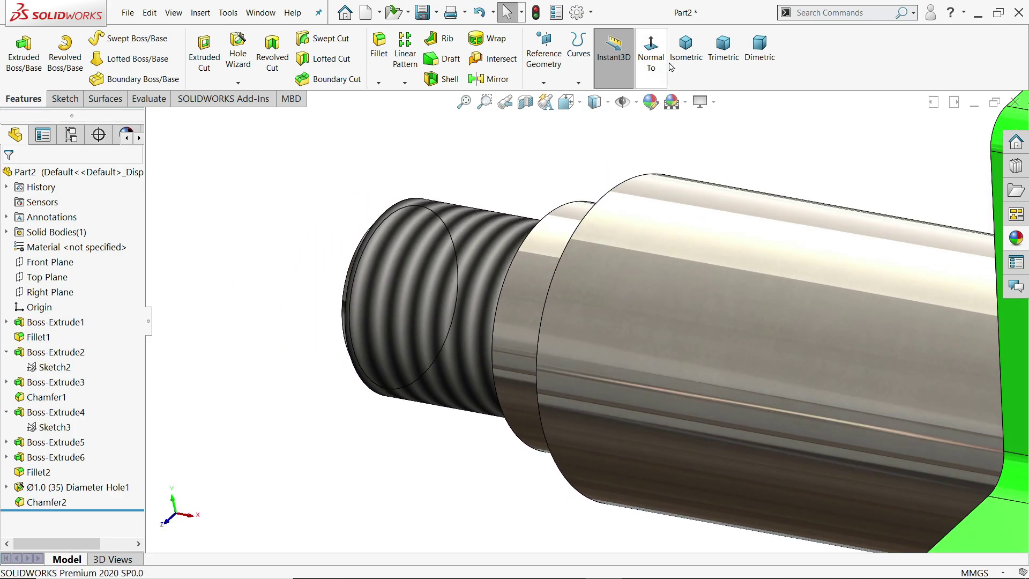
- Start a sketch on the flange's pin-side face and draw a 95 mm diameter construction circle centred on the origin
click(689, 54)
scroll(680, 358, down, 4)
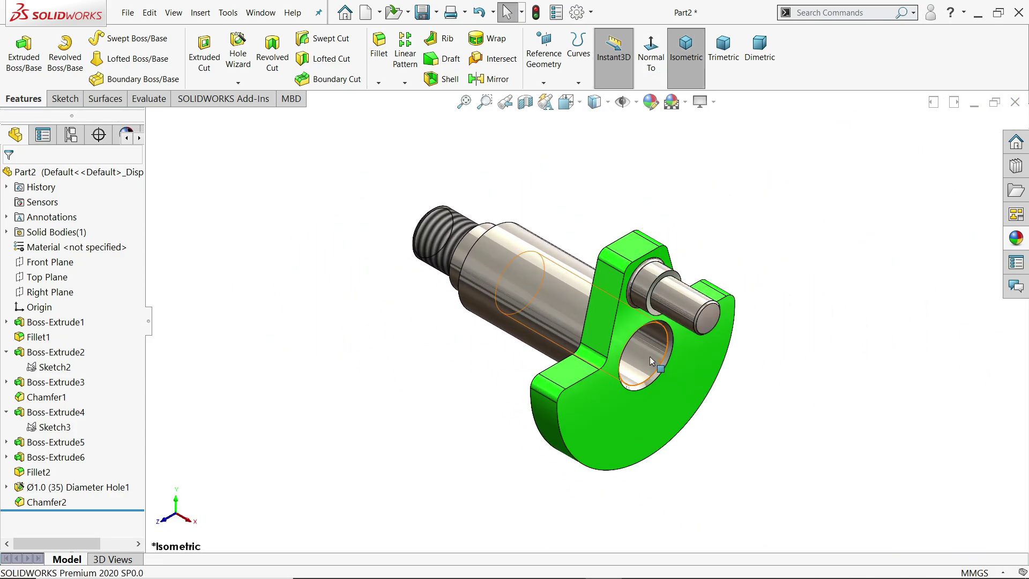
click(696, 406)
click(695, 391)
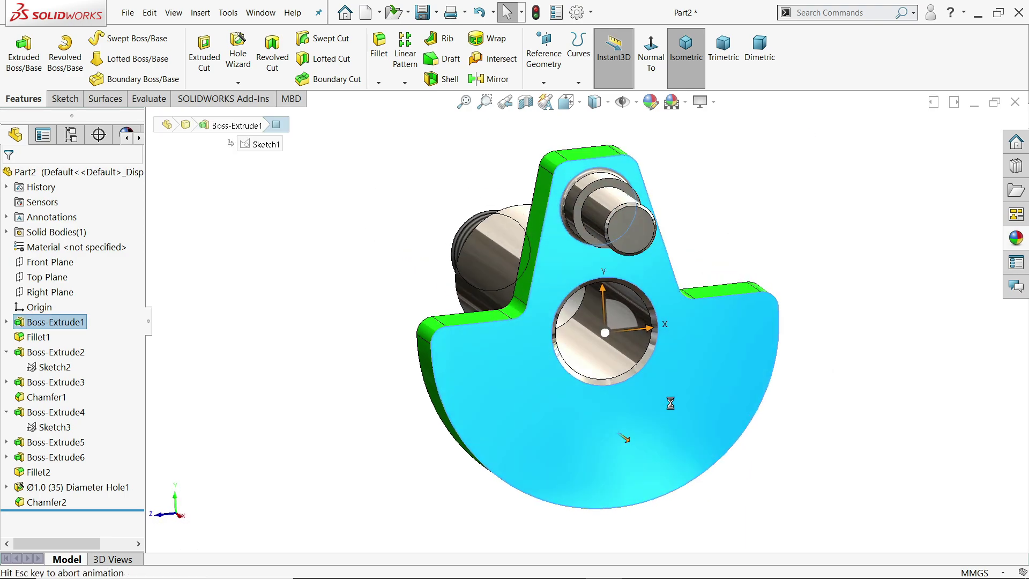
click(117, 42)
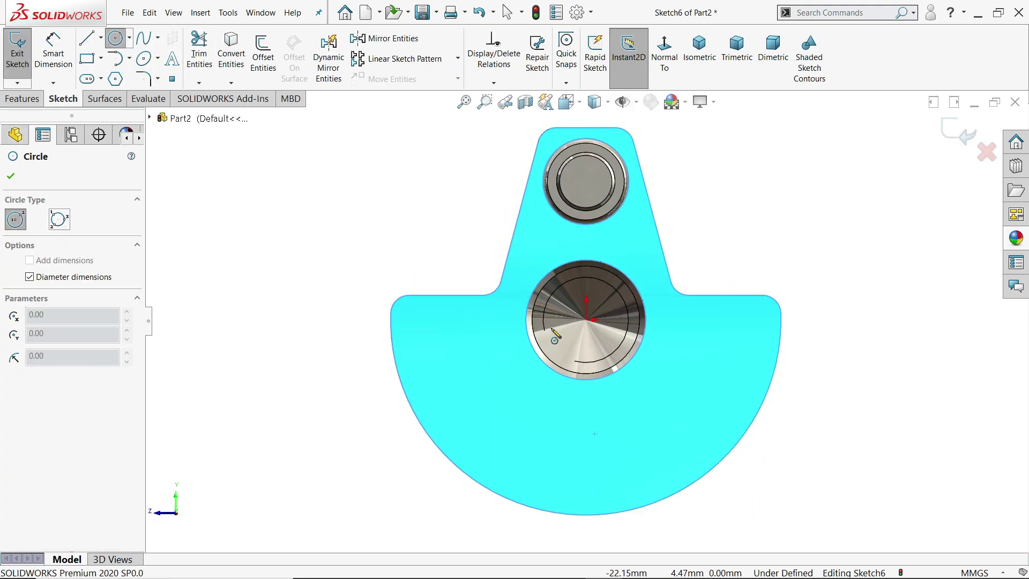
click(588, 321)
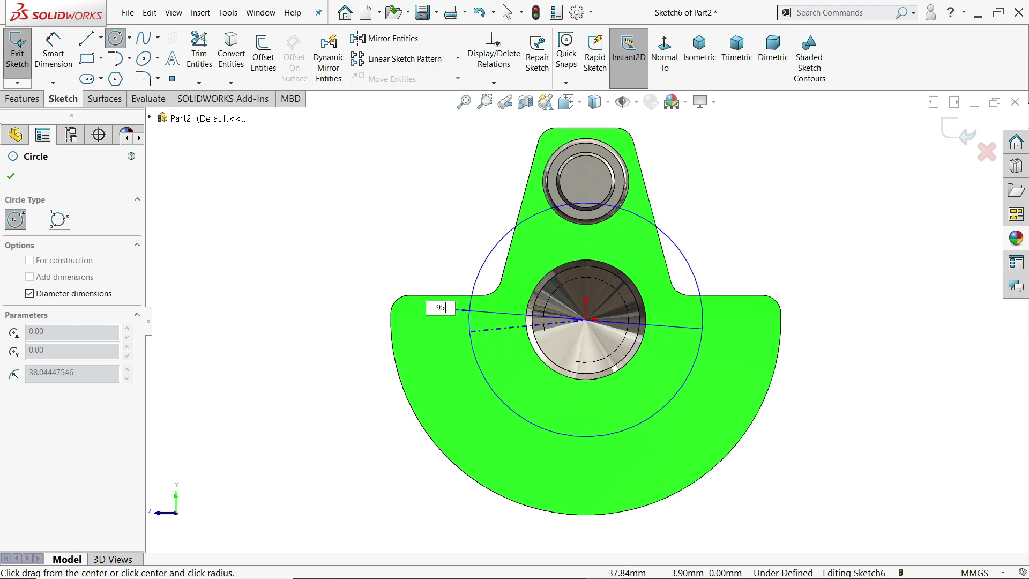
key(Return)
click(29, 403)
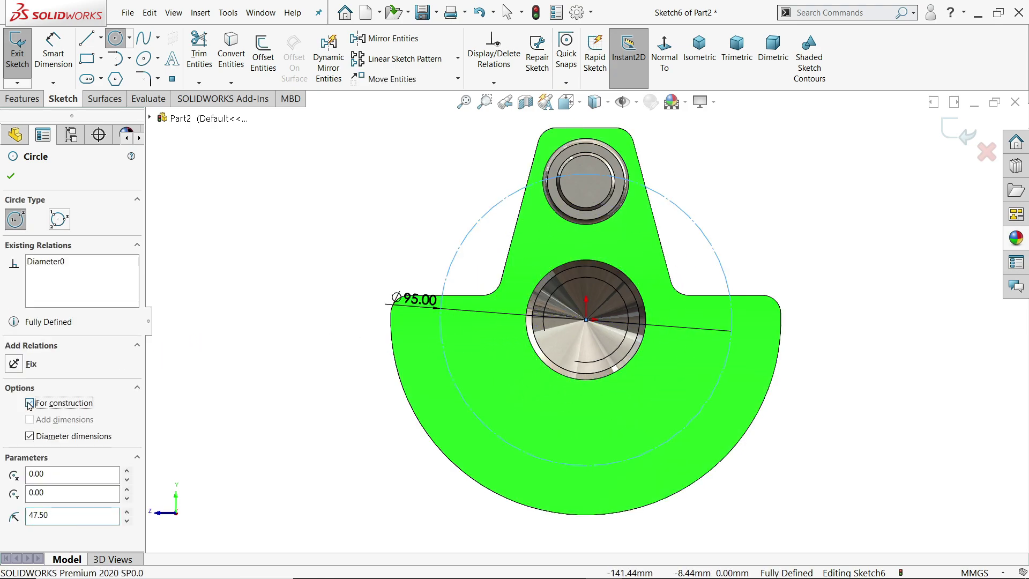
click(11, 175)
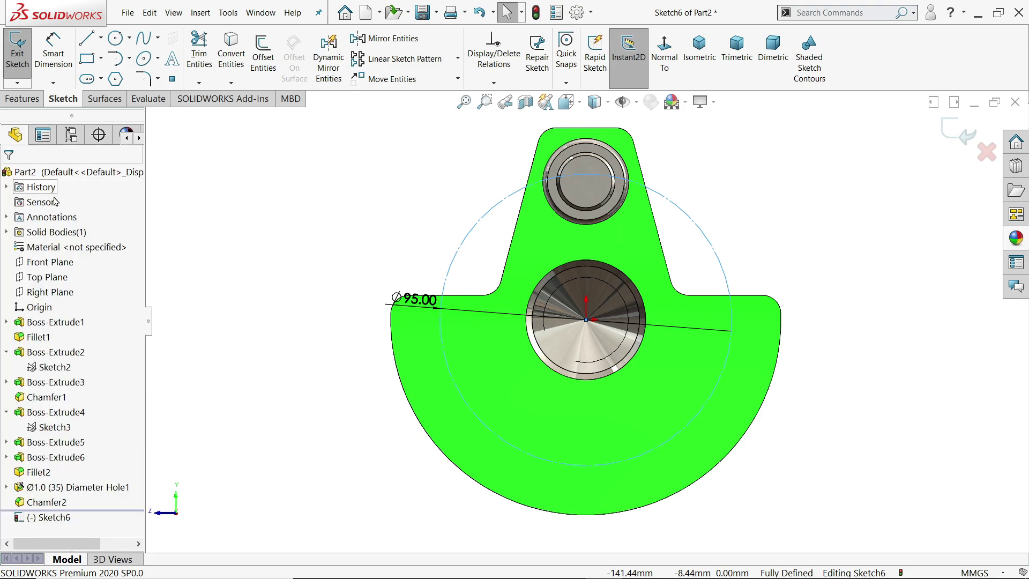
- Draw a 12.5 mm diameter circle centred on the construction circle's lowest point, directly below the origin
scroll(611, 466, down, 3)
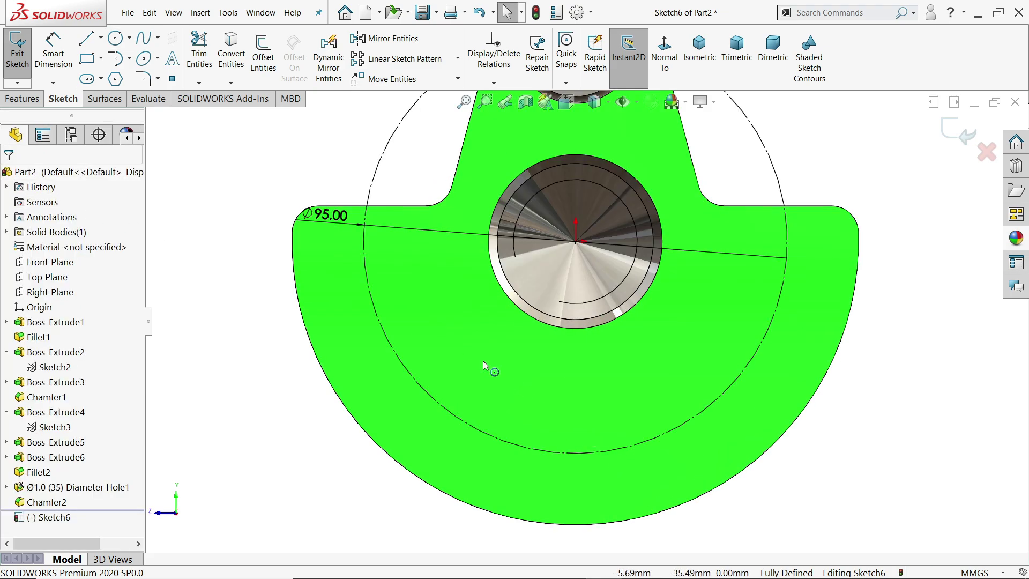
click(114, 37)
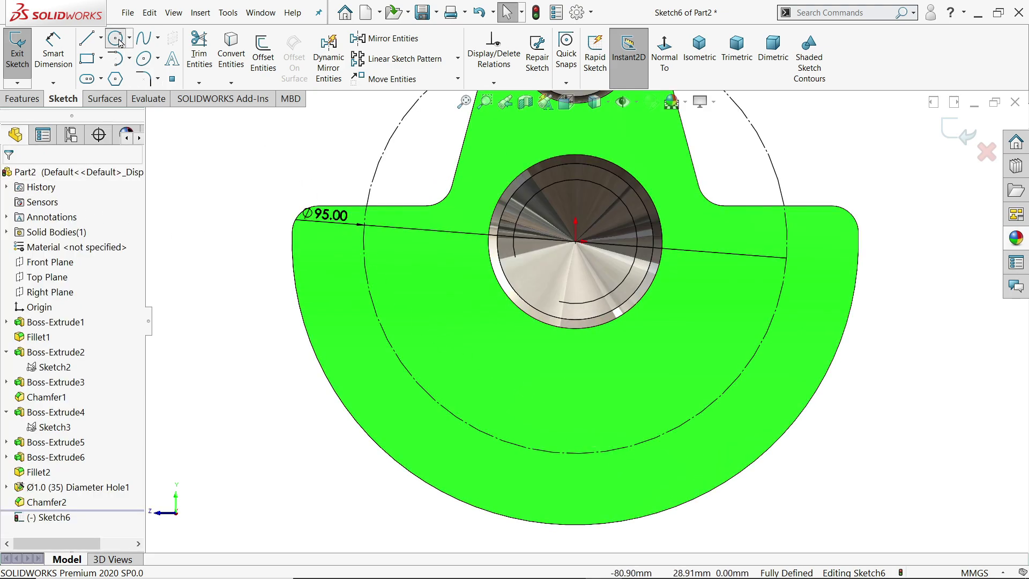
click(576, 453)
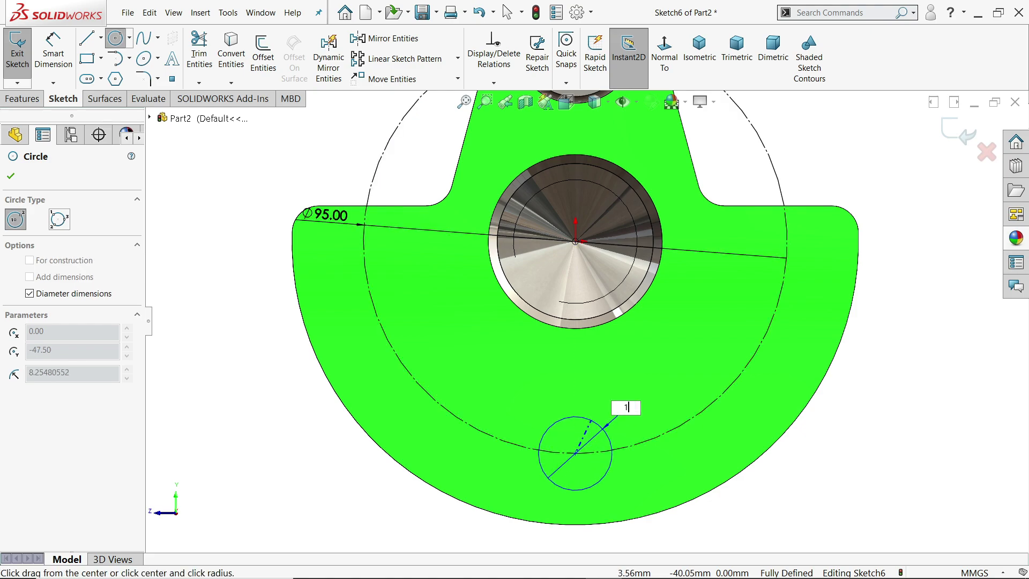
text(12.5)
key(Return)
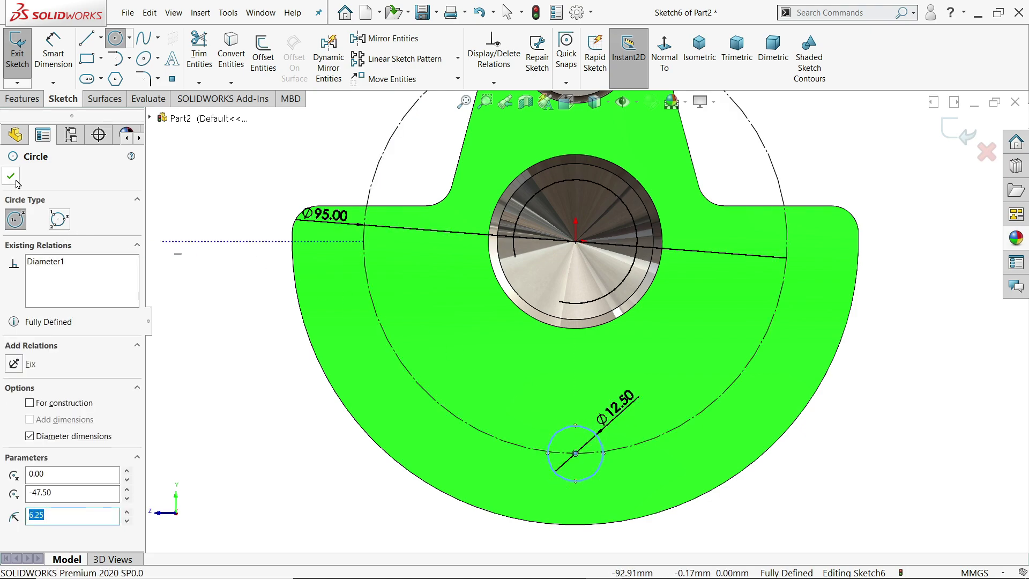
key(Escape)
- Set up a circular sketch pattern of the 12.5 mm circle about the origin with an angle of 37.5 degrees
click(458, 58)
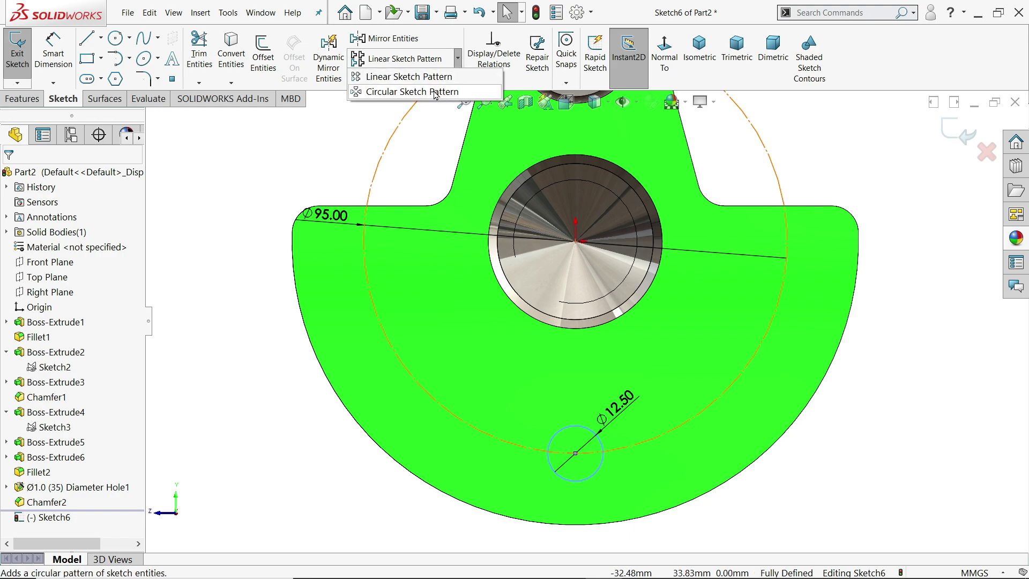
click(411, 92)
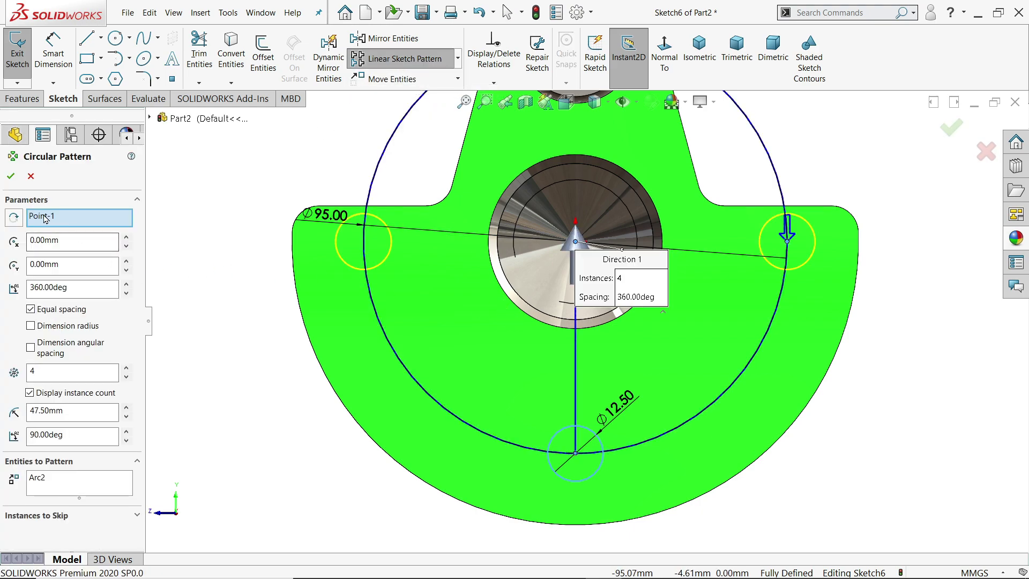
click(107, 221)
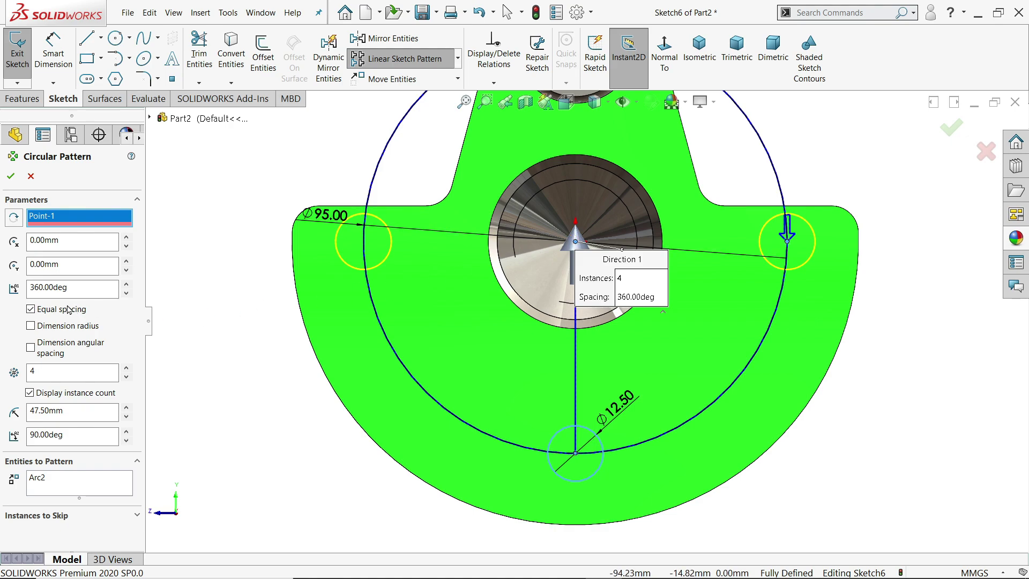
drag(75, 287, 20, 286)
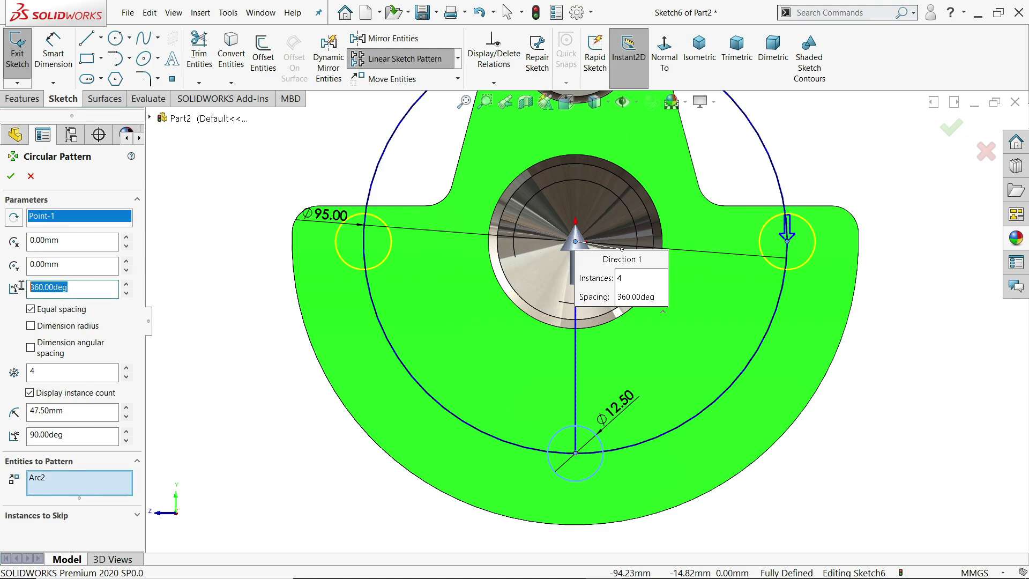
text(37)
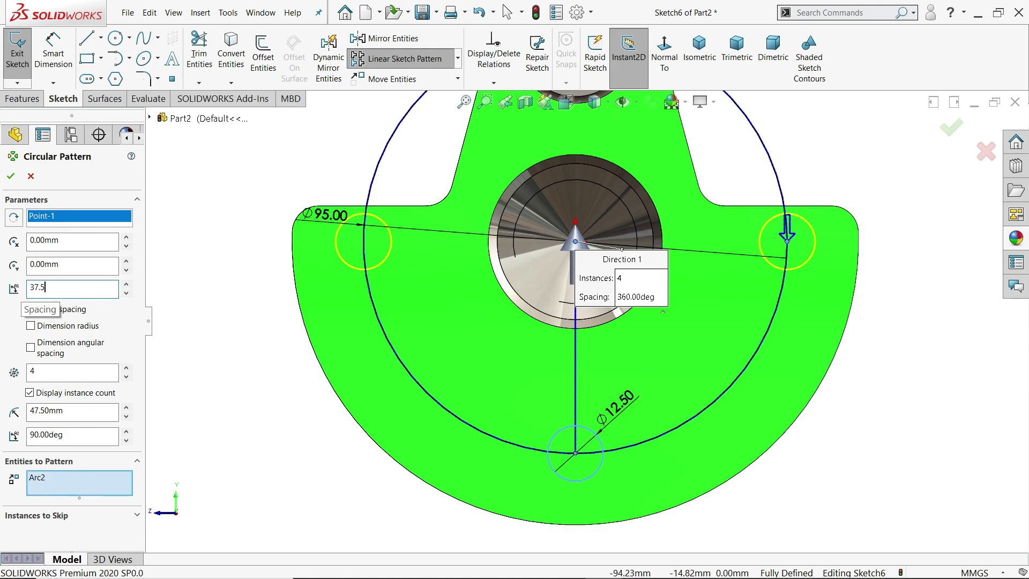
text(.5)
key(Return)
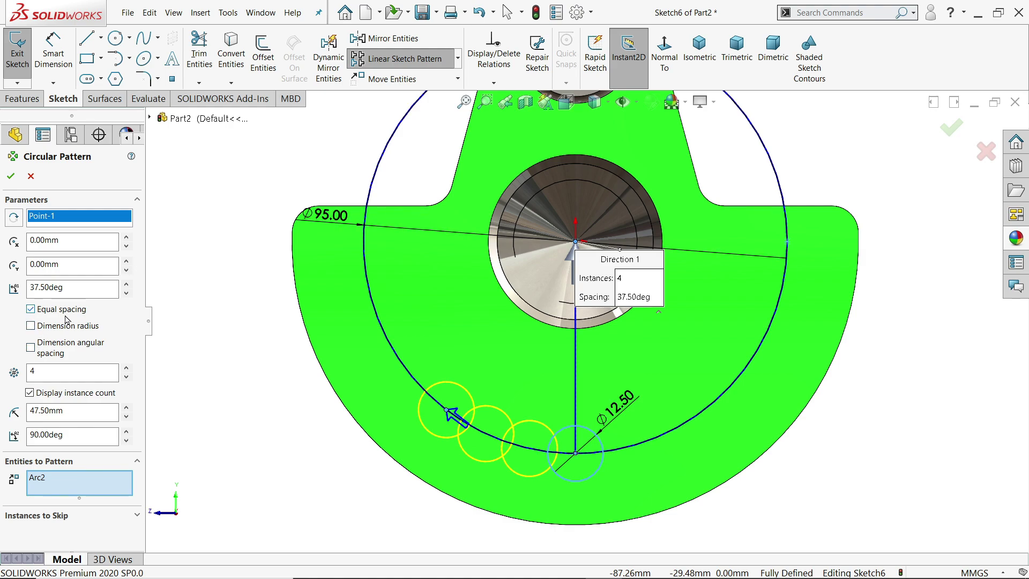
- Finish the circular sketch pattern of the 12.5 mm circle with 3 instances at 37.5 degree individual spacing, using dimensioned angular spacing instead of equal spacing
click(128, 369)
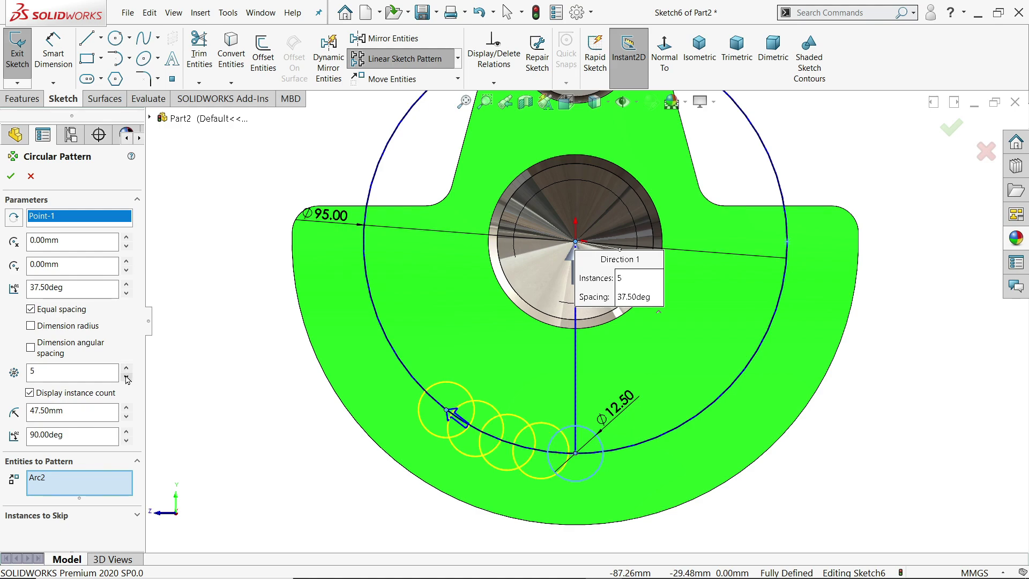
click(127, 379)
click(127, 379)
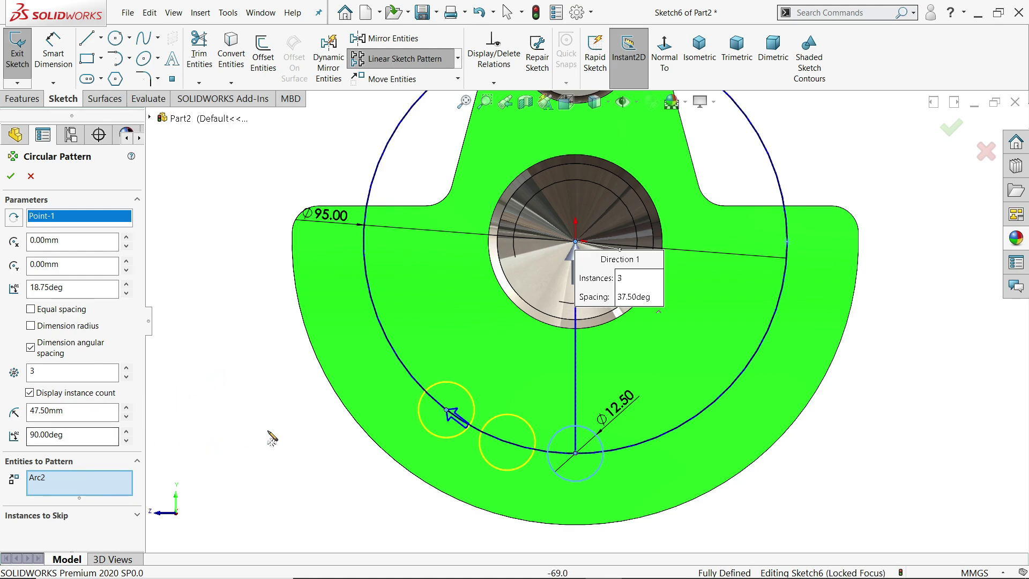
key(f)
scroll(576, 335, down, 1)
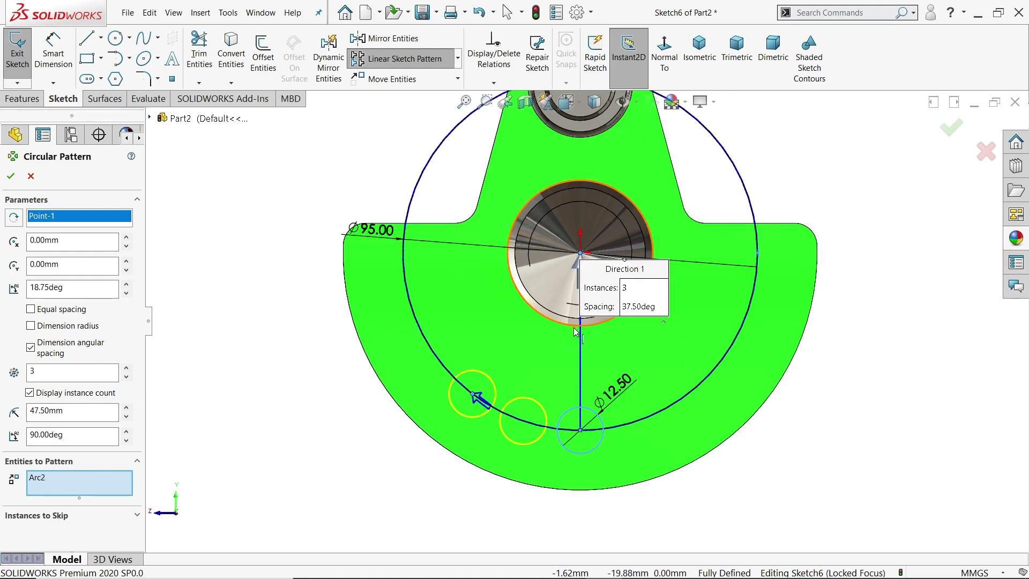
scroll(576, 332, down, 1)
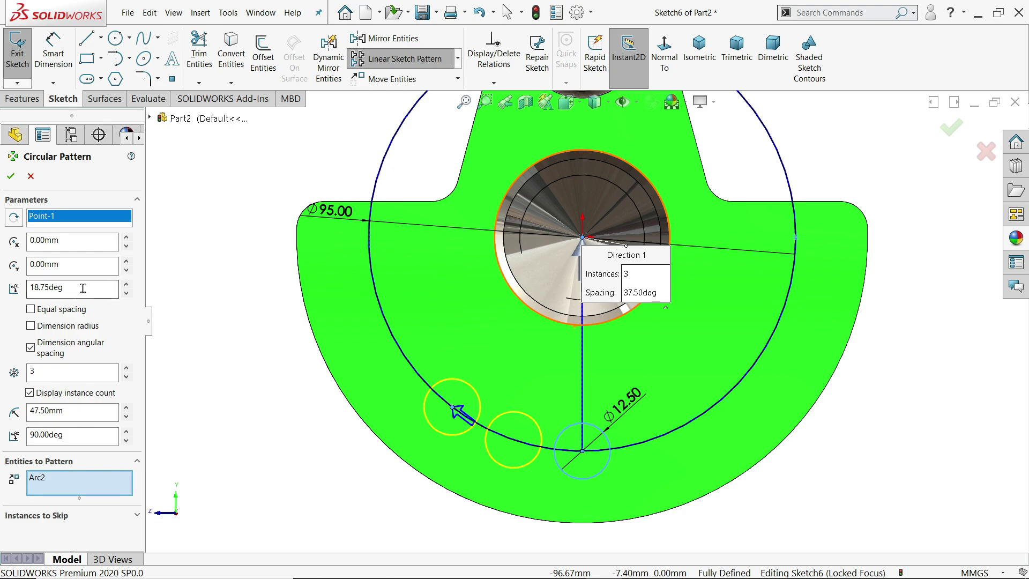
drag(84, 289, 9, 285)
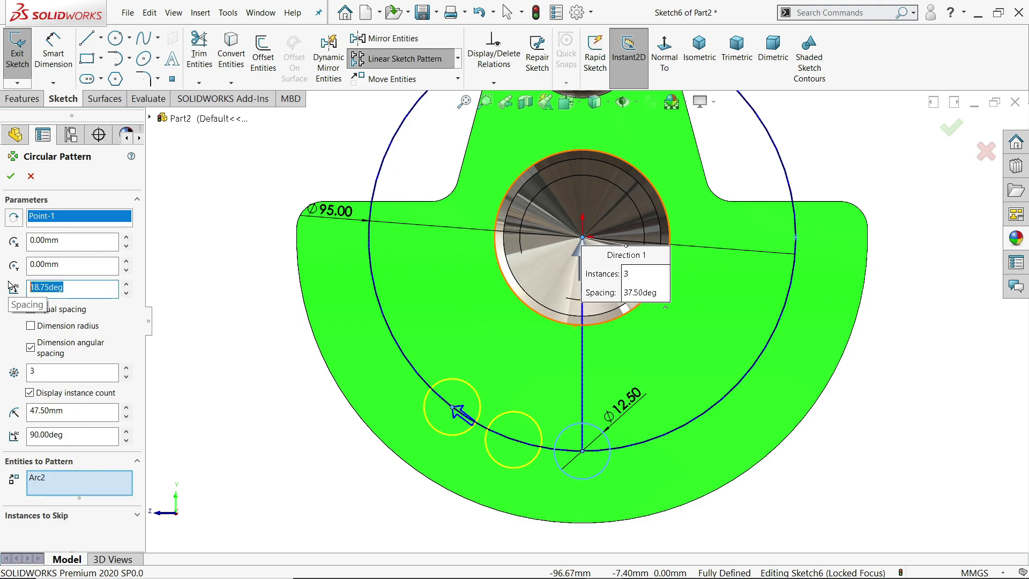
text(37.5)
key(Return)
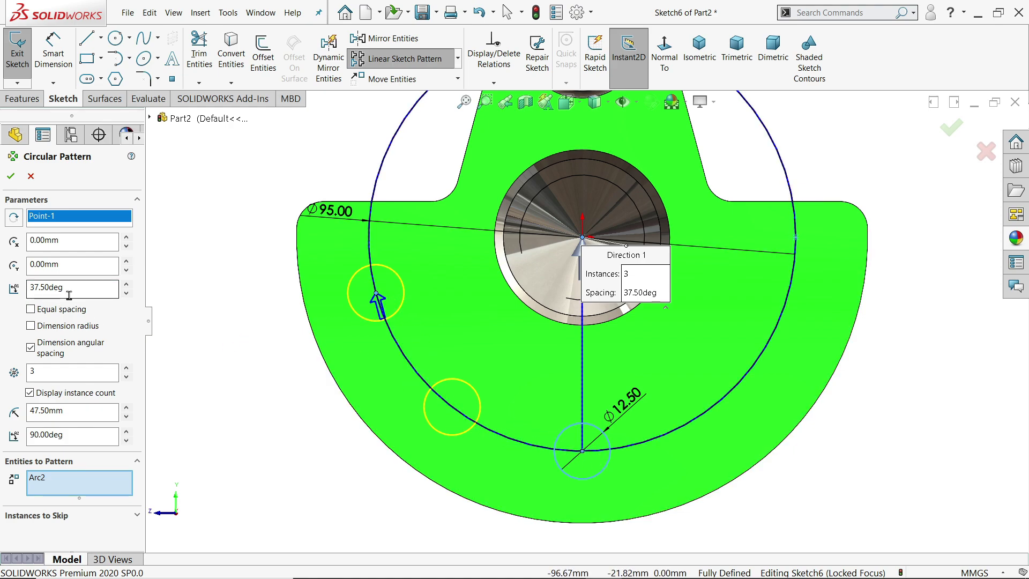
key(Return)
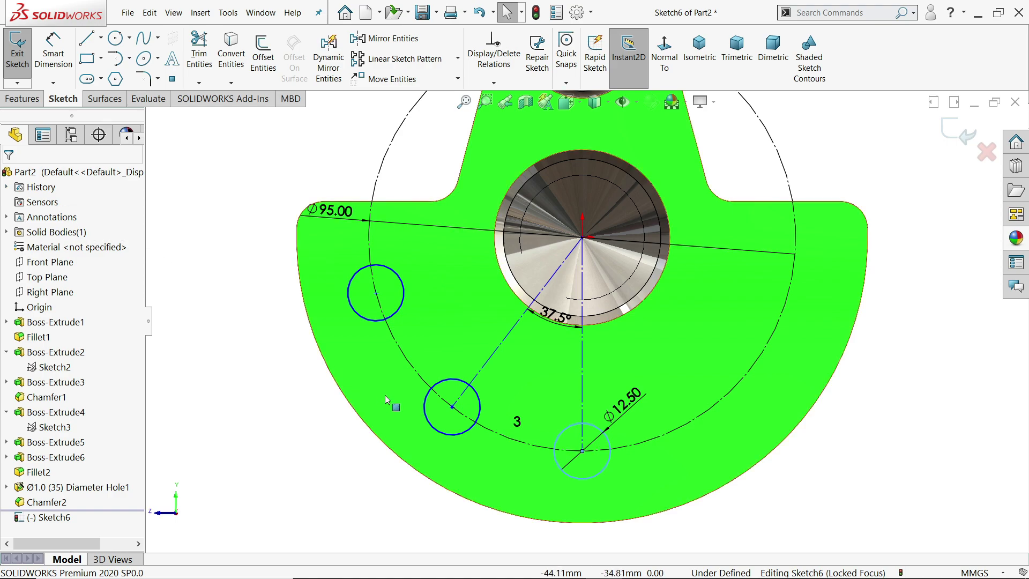
- Circular-pattern the bottom 12.5 mm circle about the origin in the opposite direction, with 3 instances at 37.5 degree non-equal spacing
click(459, 60)
click(418, 92)
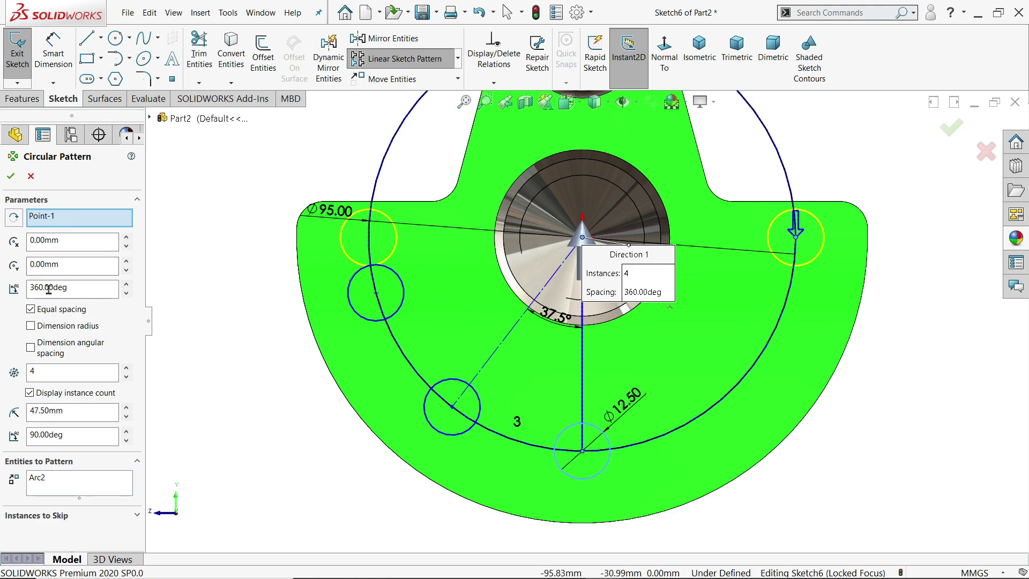
click(14, 217)
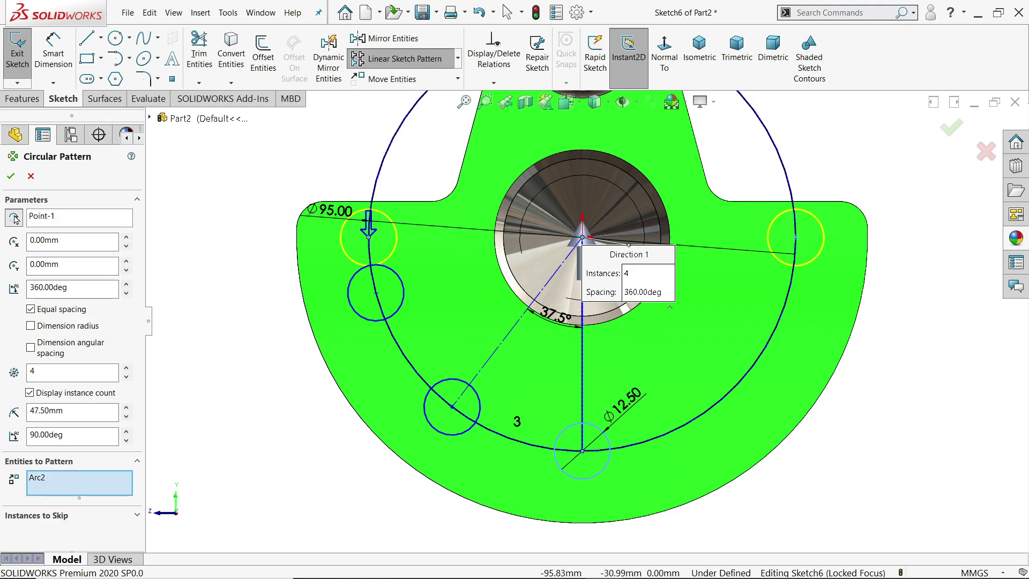
click(32, 310)
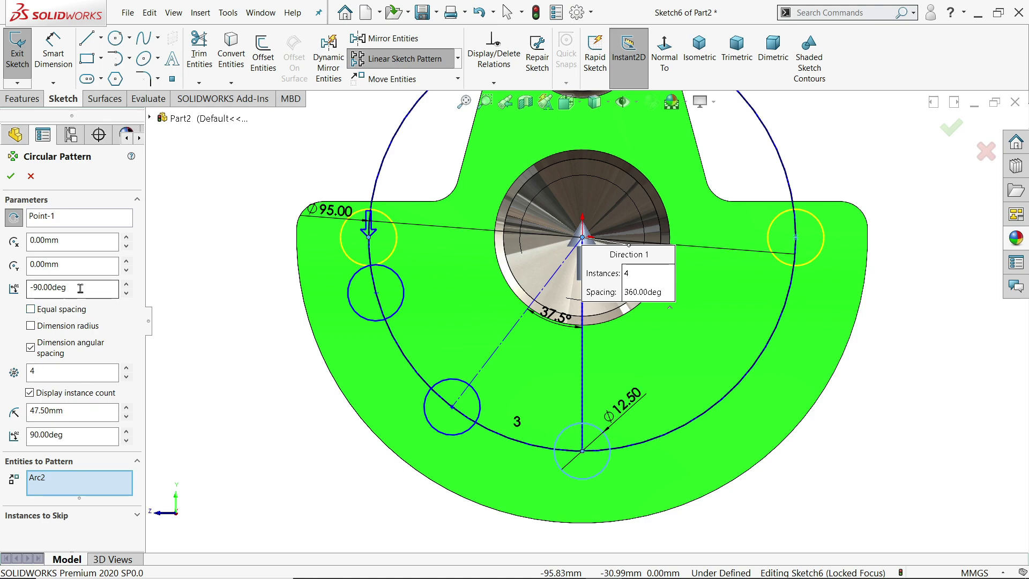
text(3)
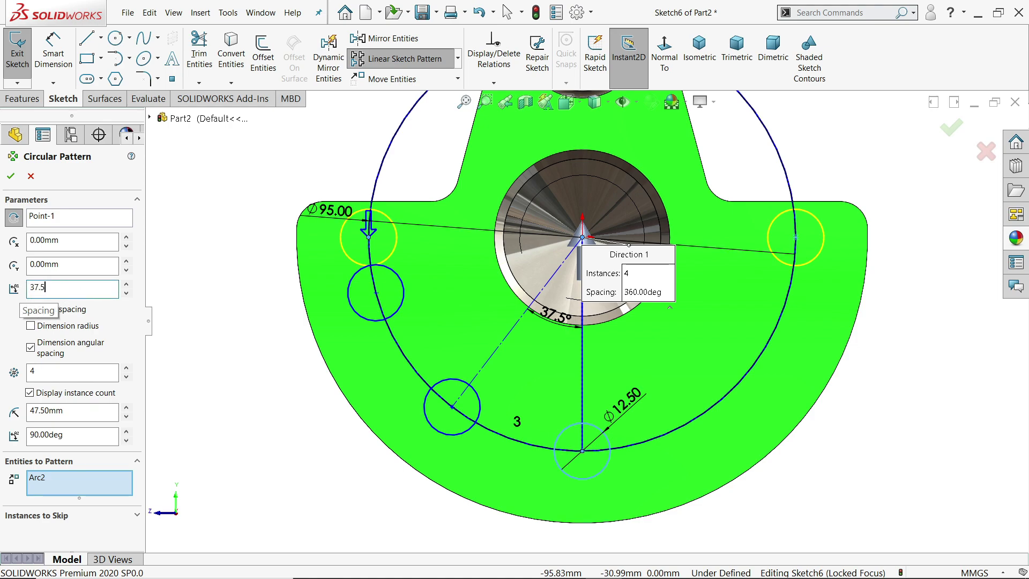
text(7.5)
key(Return)
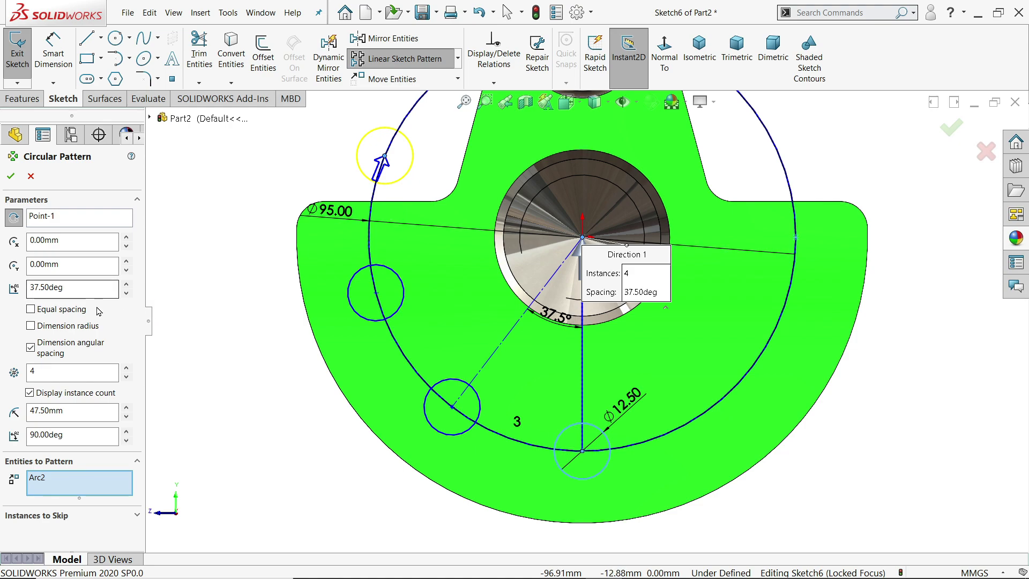
click(127, 377)
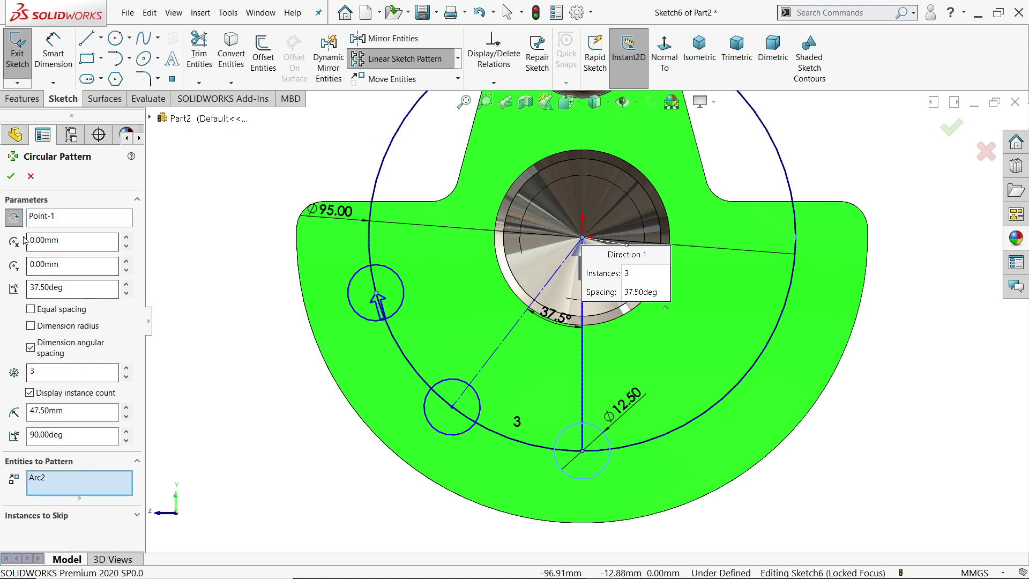
click(13, 220)
mouse_move(727, 402)
ctrl+middle_down()
mouse_move(675, 428)
mouse_move(654, 413)
ctrl+middle_up()
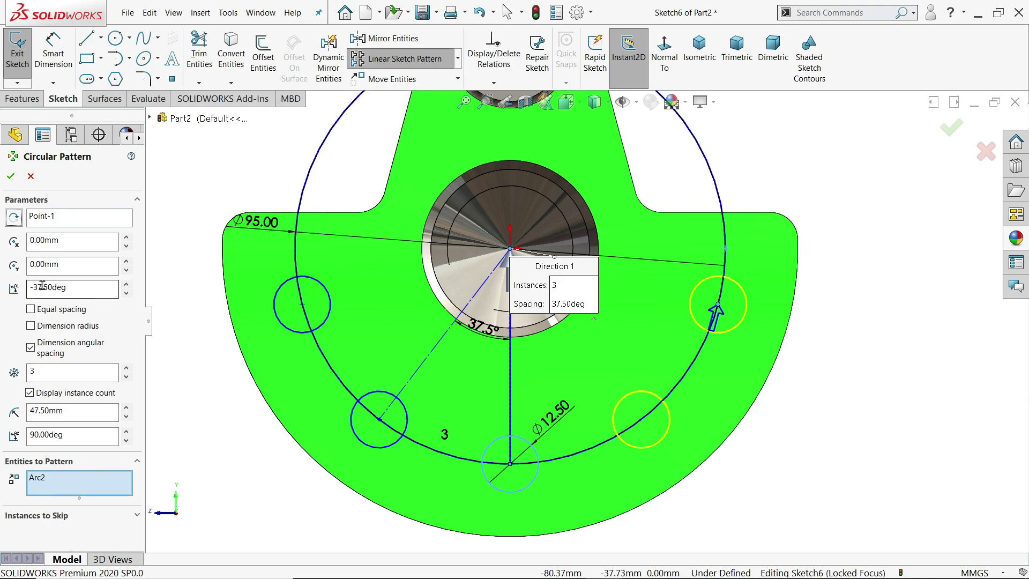
click(11, 176)
- Fully define the hole sketch by calculating relations and dimensions for all entities in the sketch
scroll(622, 325, up, 2)
scroll(622, 328, up, 1)
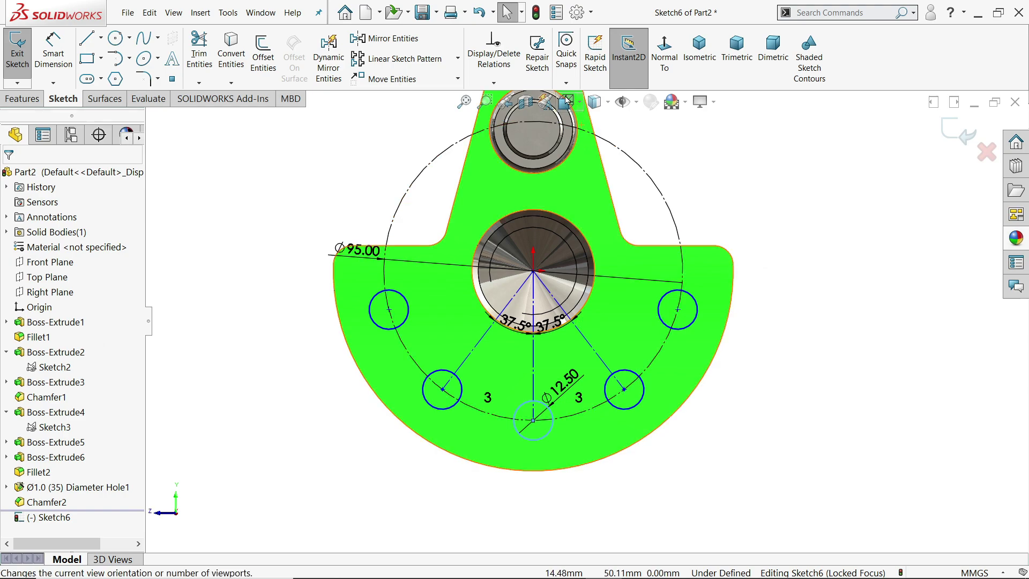
click(494, 82)
click(522, 127)
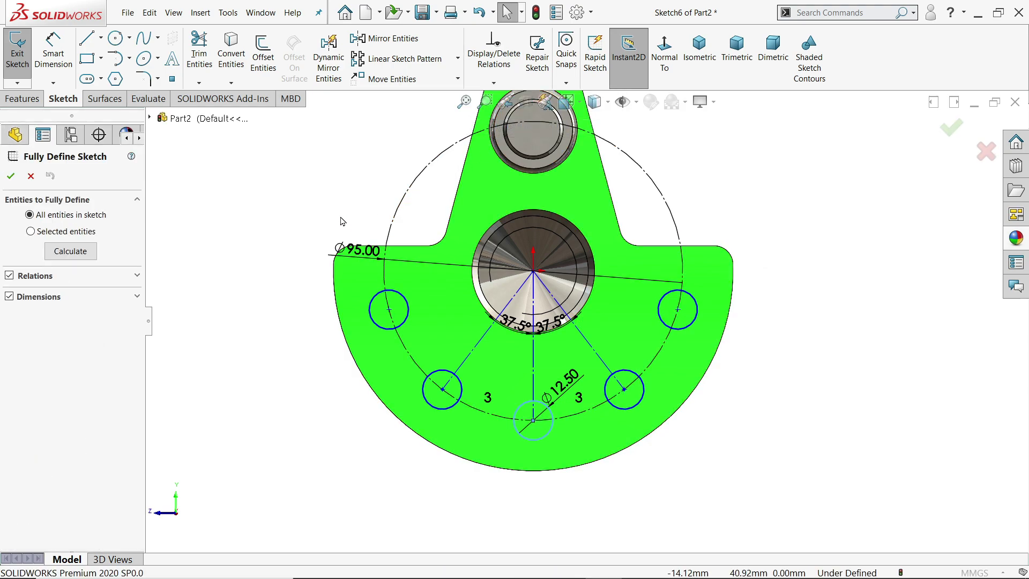
click(66, 252)
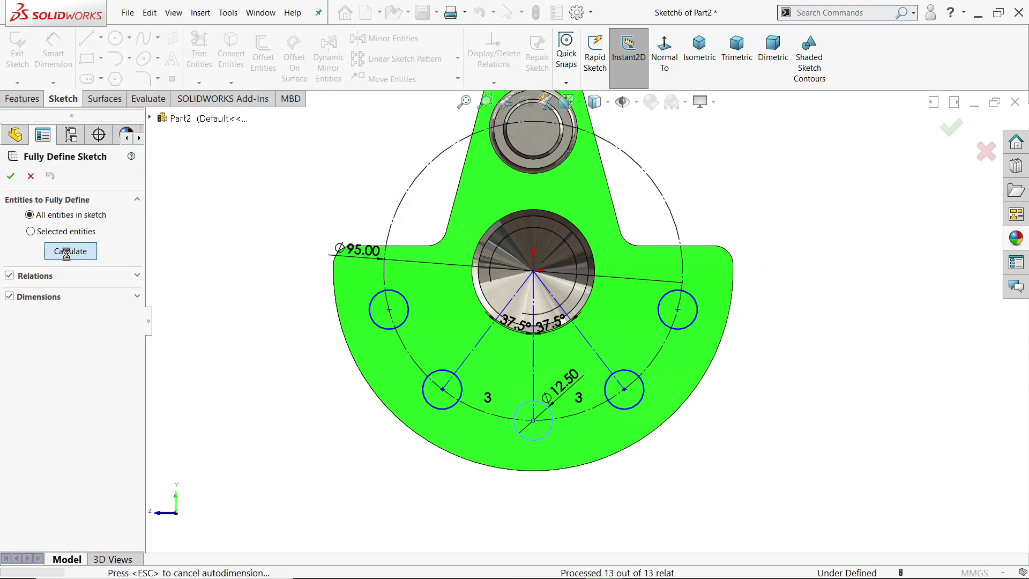
click(10, 176)
scroll(638, 309, down, 1)
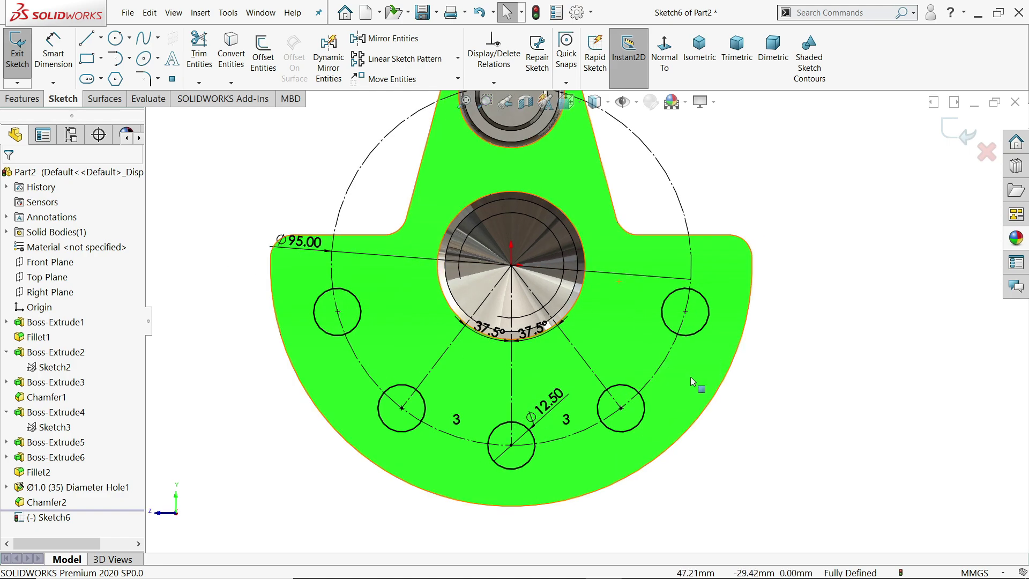
- Extrude-cut the five 12.5 mm circles through the flange with the Up To Next end condition
middle_drag(692, 382, 371, 226)
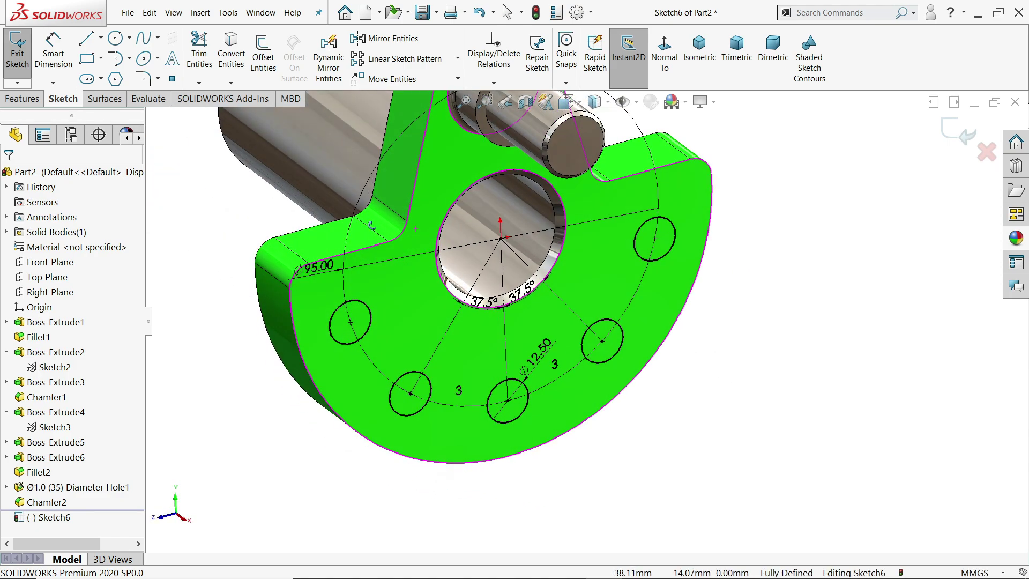
key(Escape)
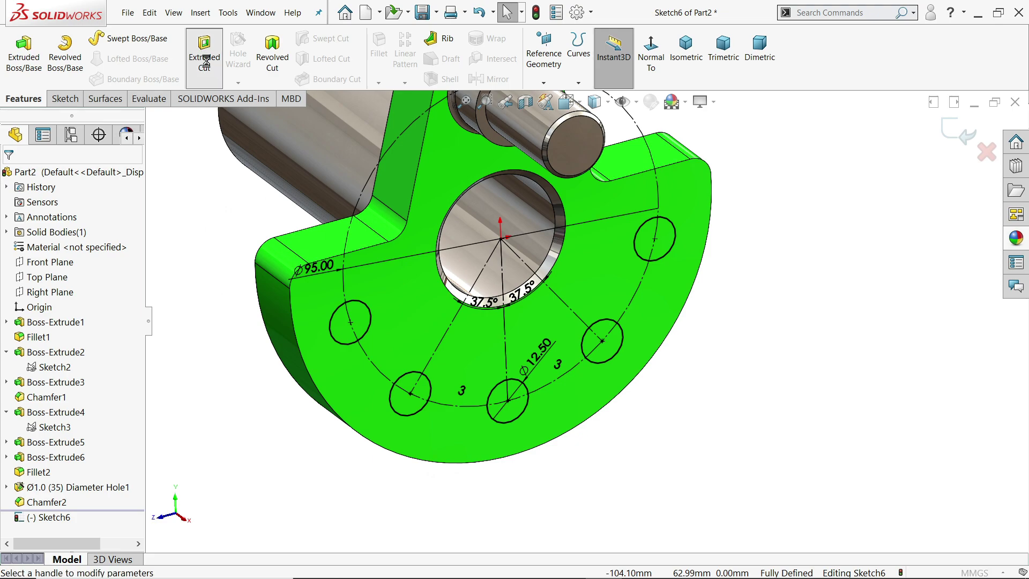
click(206, 61)
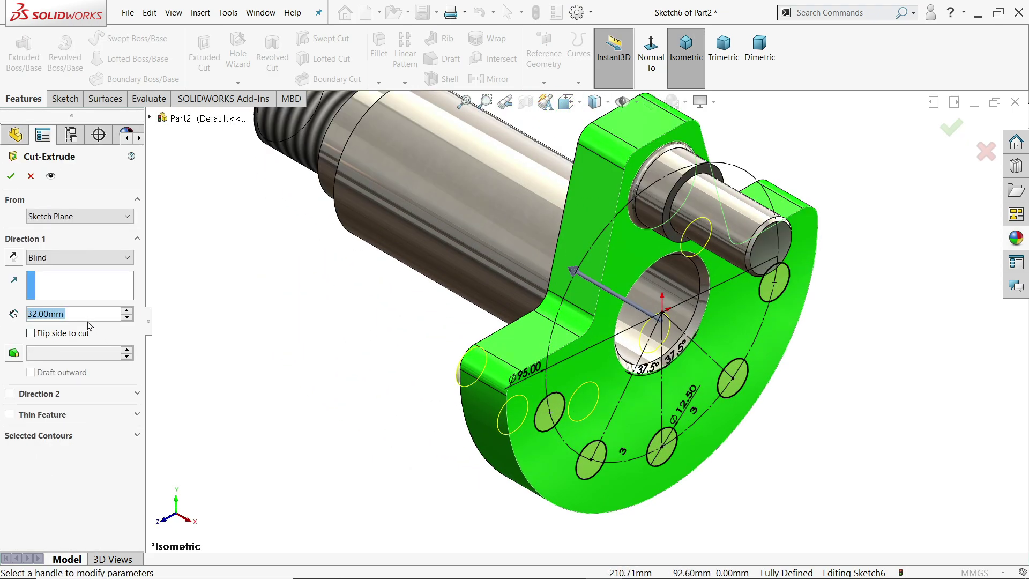
click(59, 258)
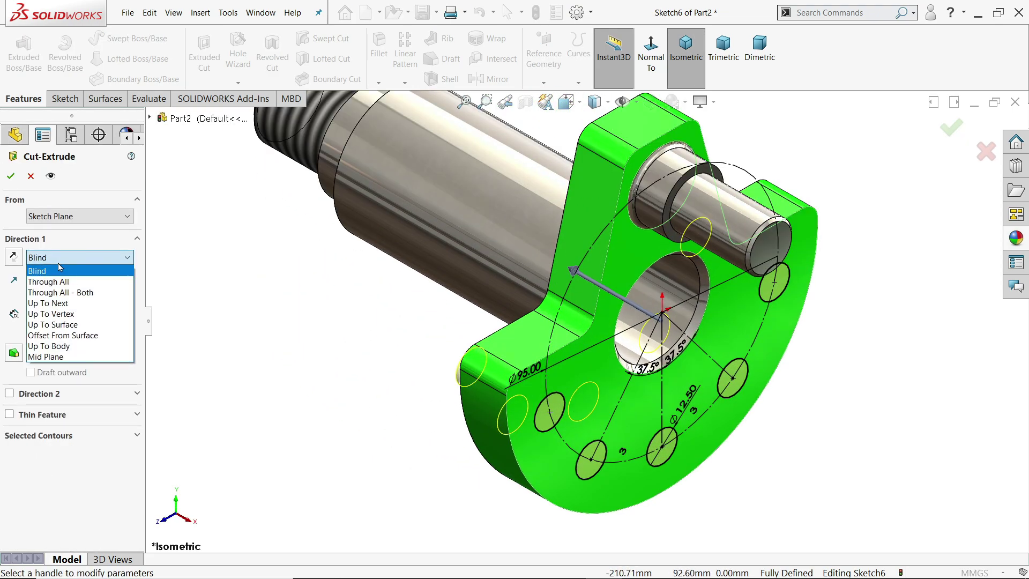
click(62, 304)
middle_drag(298, 349, 433, 378)
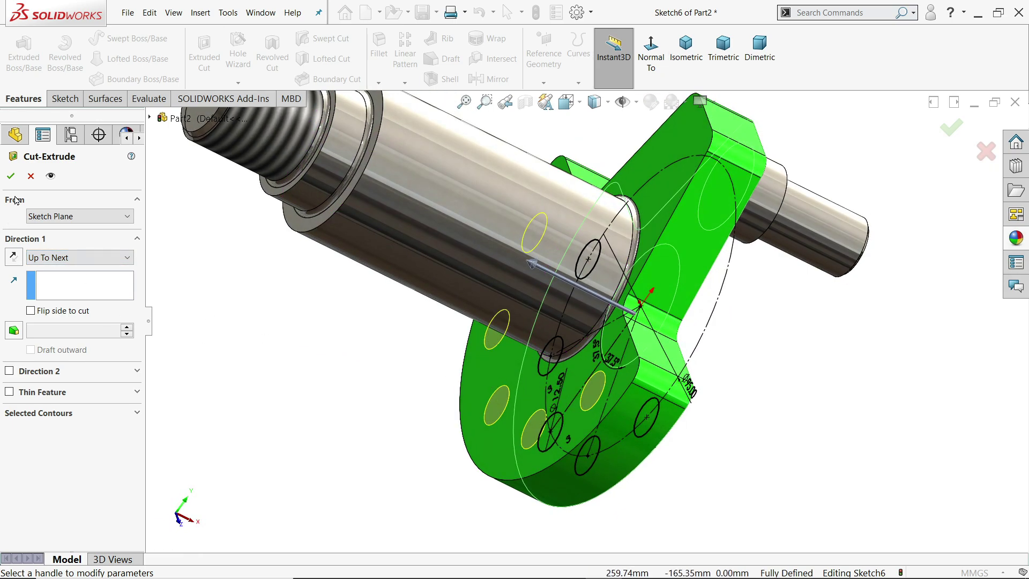
click(10, 176)
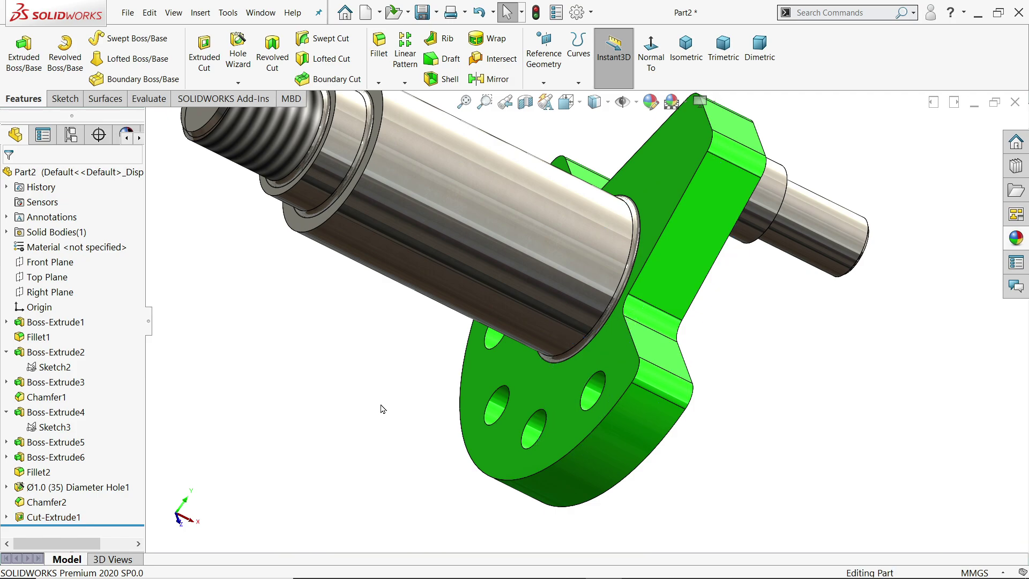
- Apply the polished steel appearance to the cut feature of the five flange holes
middle_drag(382, 409, 292, 356)
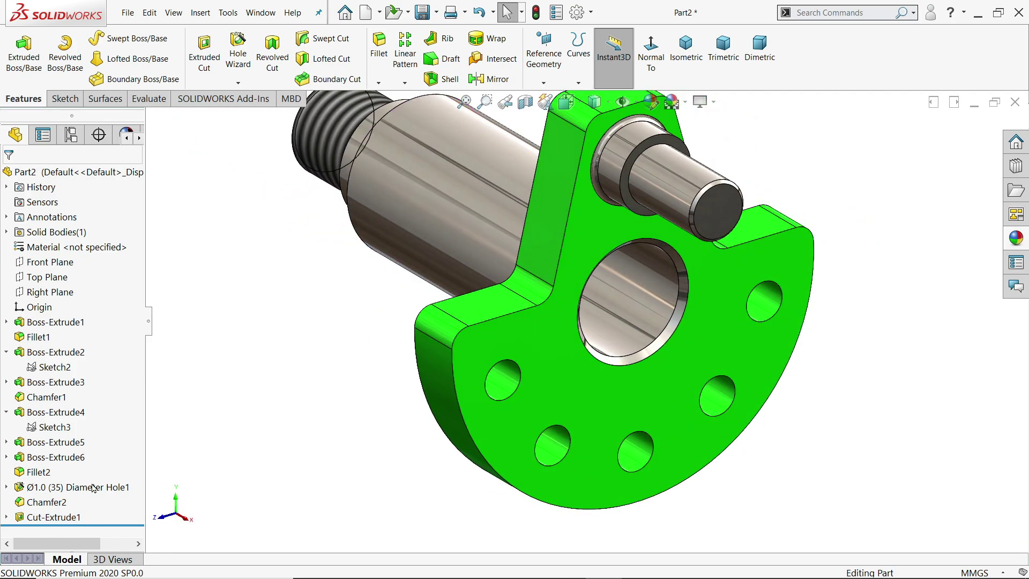
click(54, 517)
click(1017, 241)
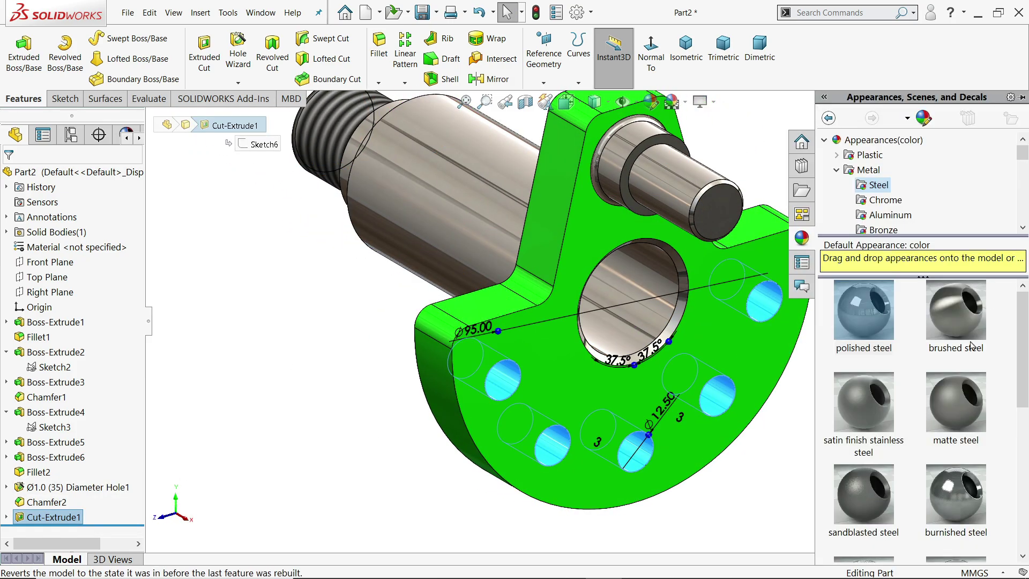
click(888, 331)
mouse_move(788, 456)
middle_down()
mouse_move(766, 399)
mouse_move(808, 459)
middle_up()
scroll(808, 457, up, 6)
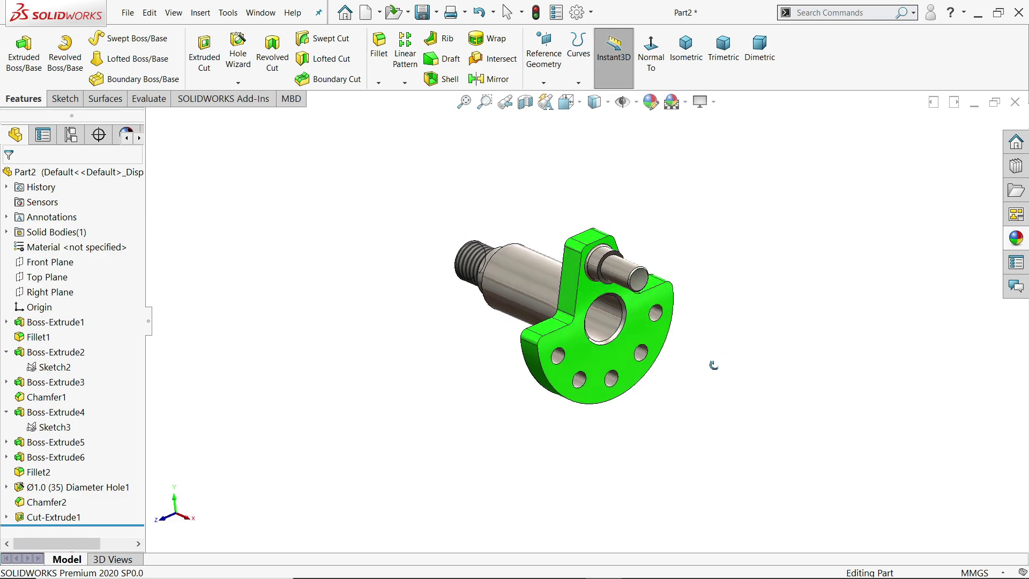
click(687, 51)
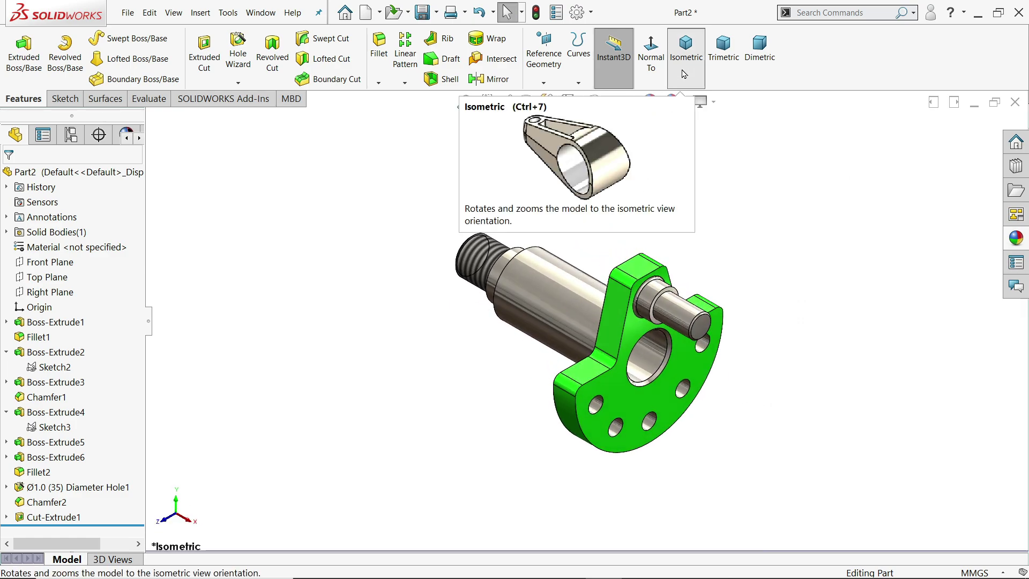
scroll(632, 352, down, 3)
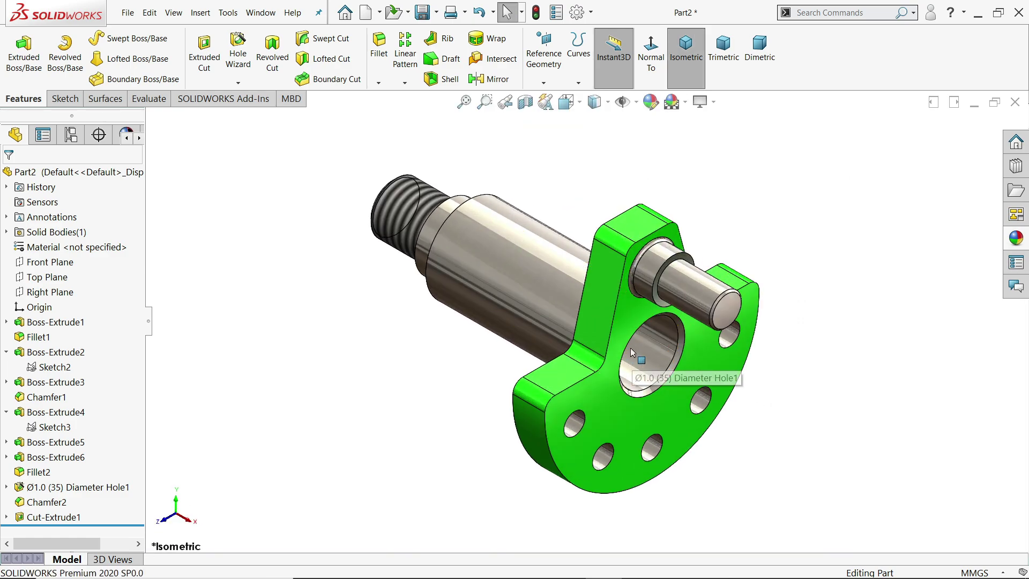
mouse_move(436, 350)
middle_down()
mouse_move(491, 356)
mouse_move(510, 381)
mouse_move(421, 340)
mouse_move(404, 356)
mouse_move(462, 363)
mouse_move(436, 349)
middle_up()
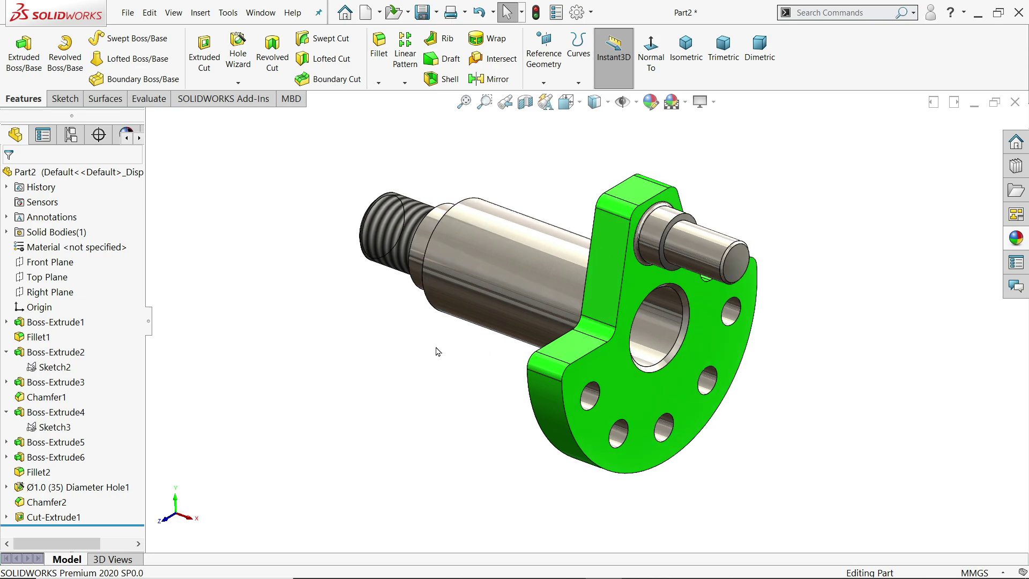
scroll(623, 288, down, 2)
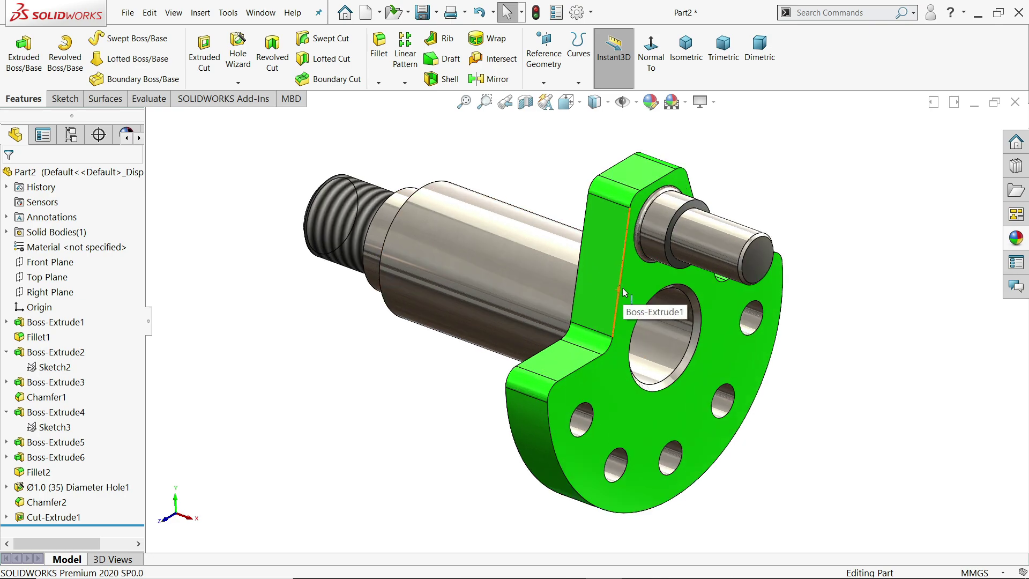